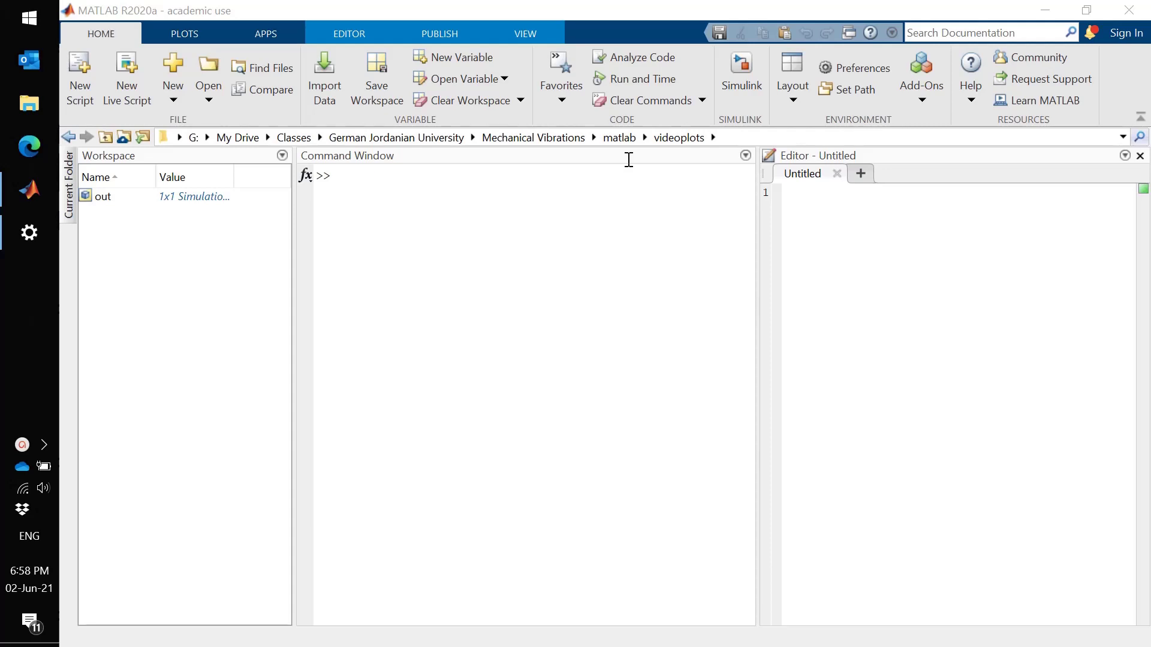
# Open Simulink from MATLAB, create a blank model and maximize its window.
pyautogui.click(744, 81)
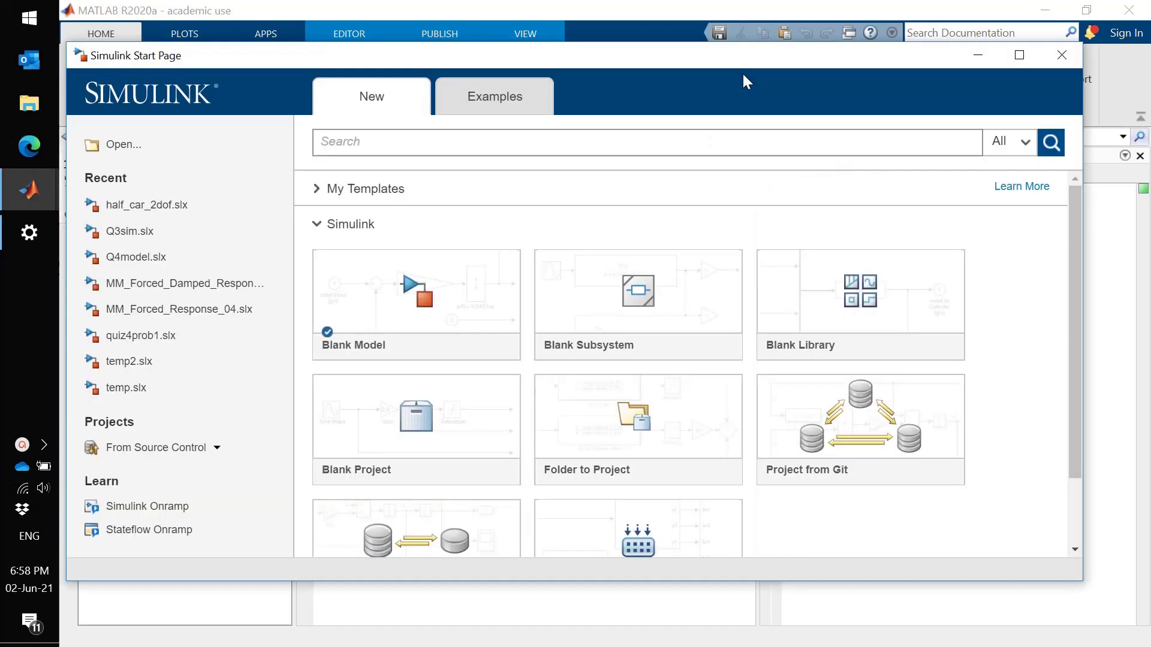
pyautogui.moveTo(689, 59); pyautogui.dragTo(739, 42)
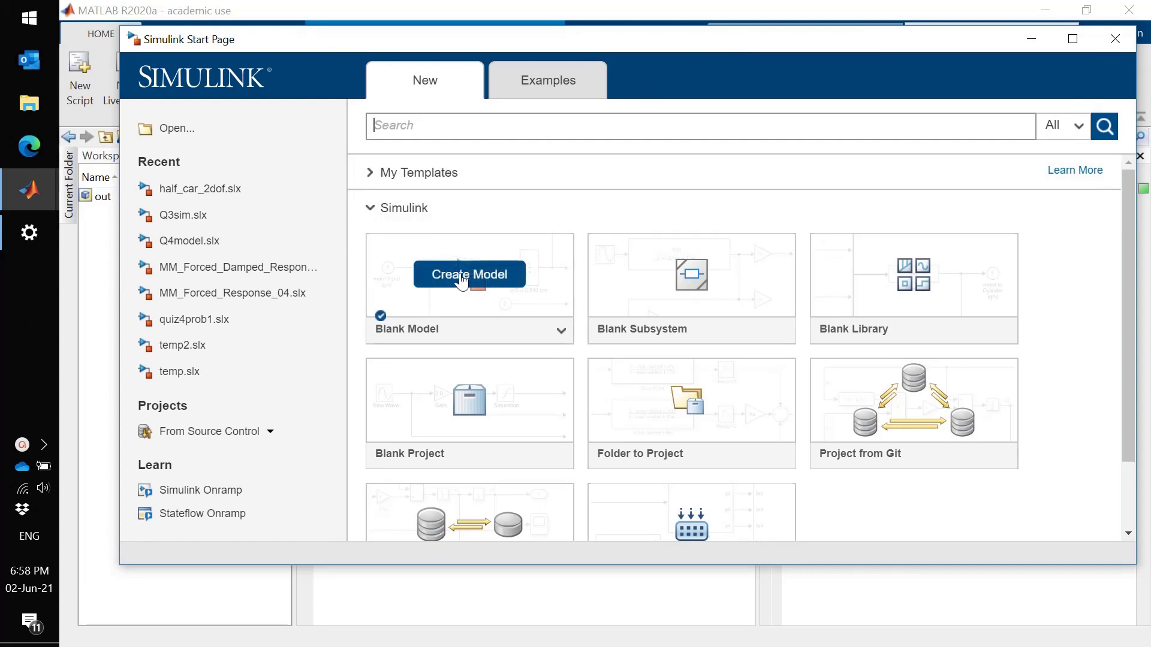
pyautogui.click(461, 275)
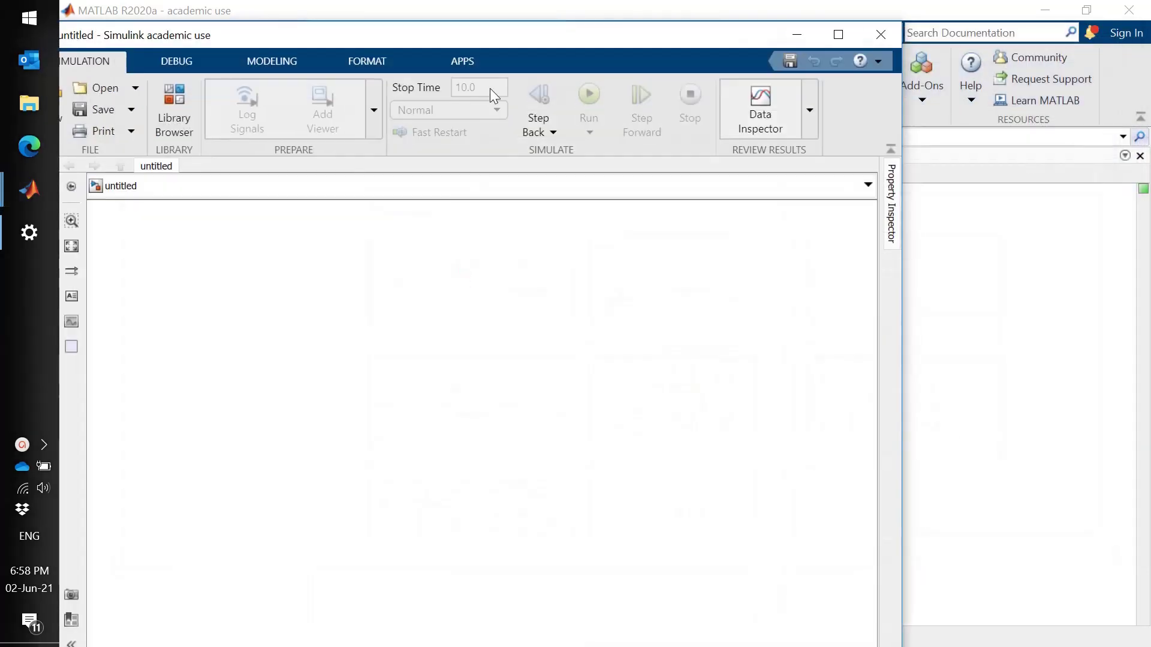
pyautogui.doubleClick(504, 36)
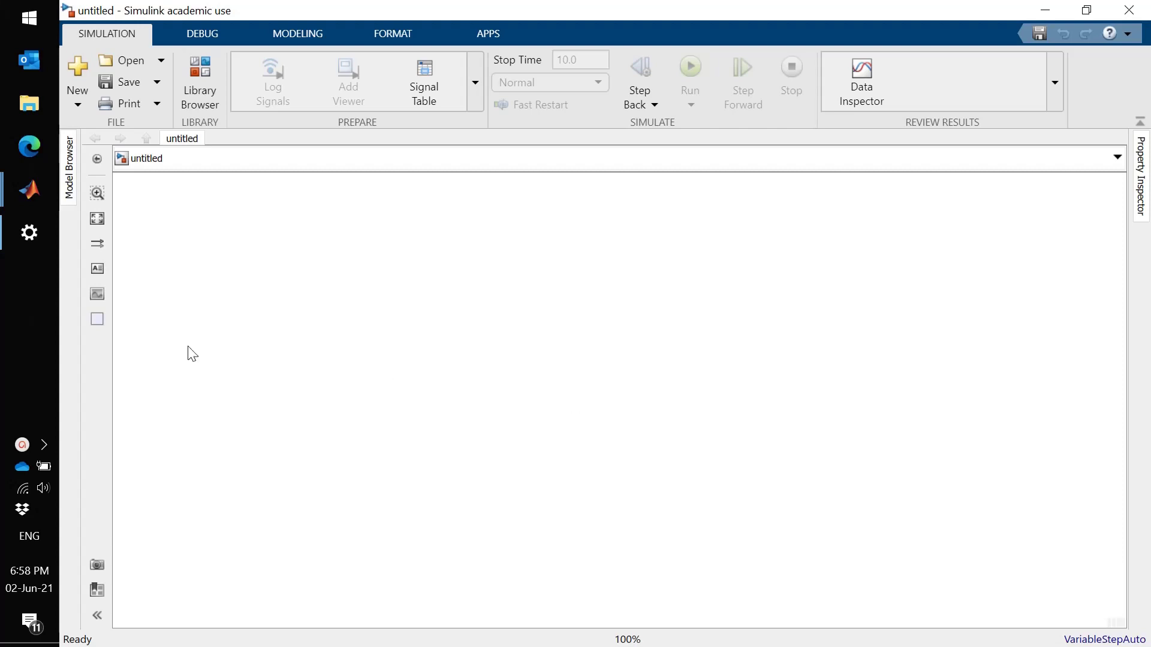
# Insert the spring-mass system image with its equations of motion into the model and shrink it to under half its size.
pyautogui.click(98, 294)
pyautogui.click(184, 237)
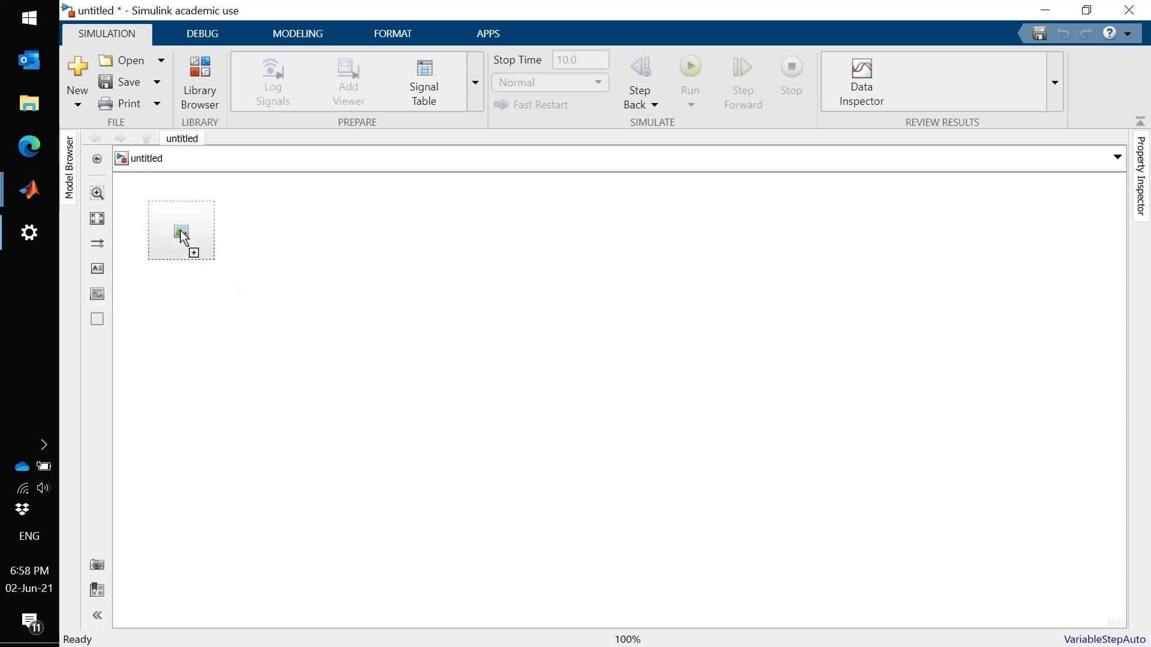
pyautogui.doubleClick(181, 232)
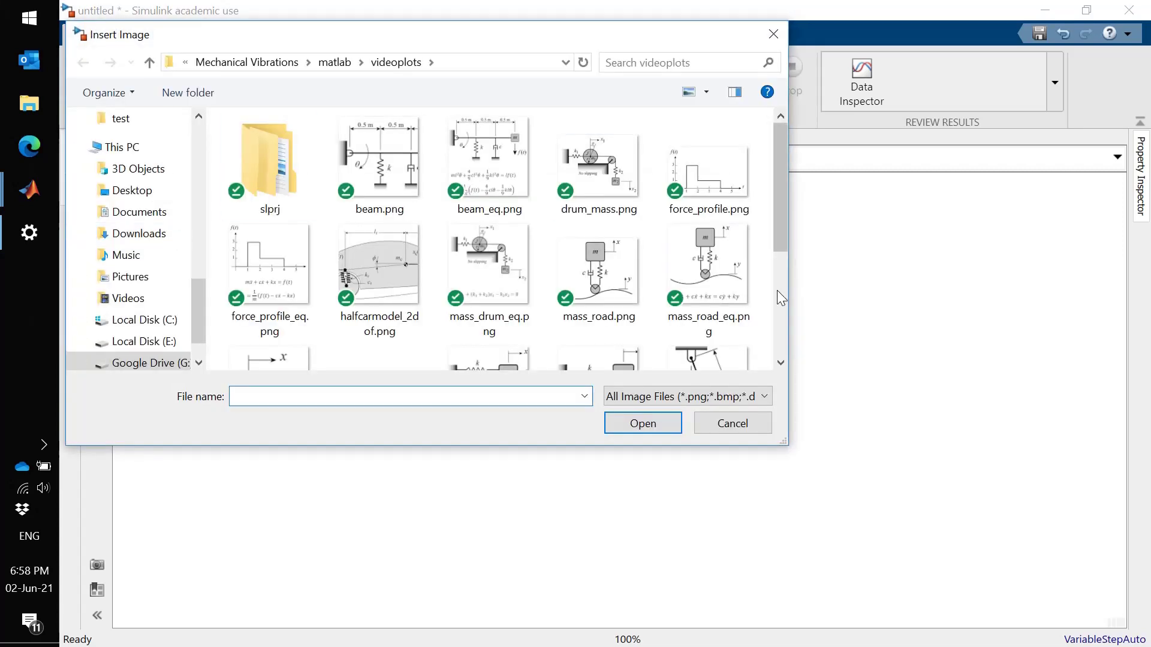
pyautogui.scroll(-3, 777, 290)
pyautogui.doubleClick(598, 180)
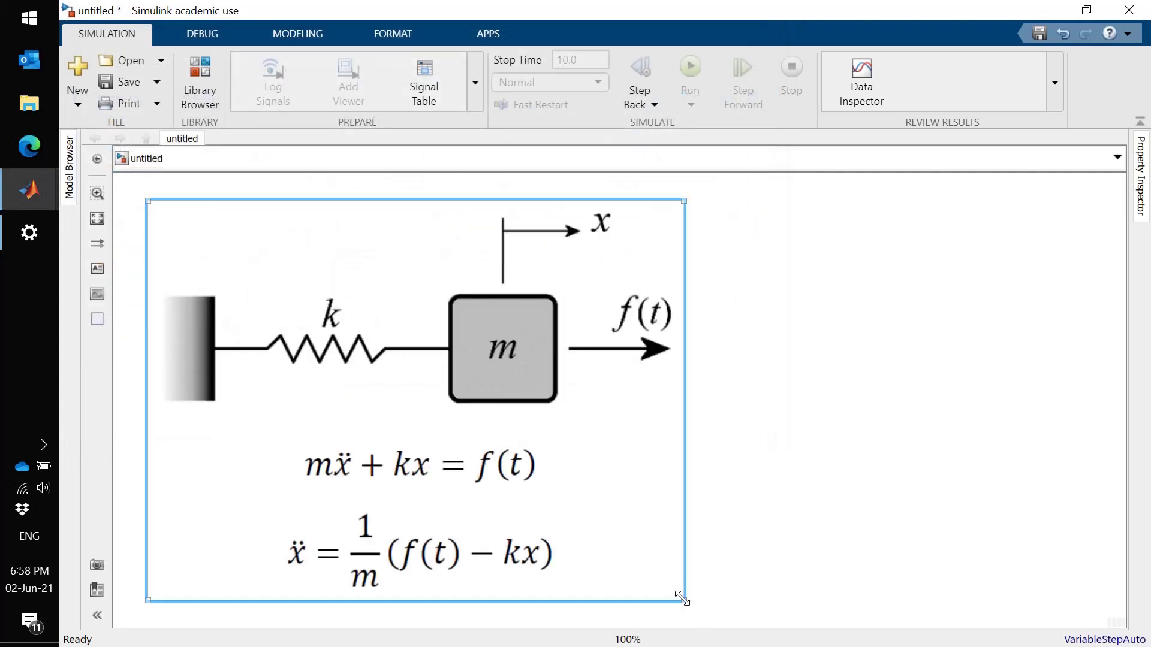
pyautogui.moveTo(682, 598); pyautogui.dragTo(391, 382)
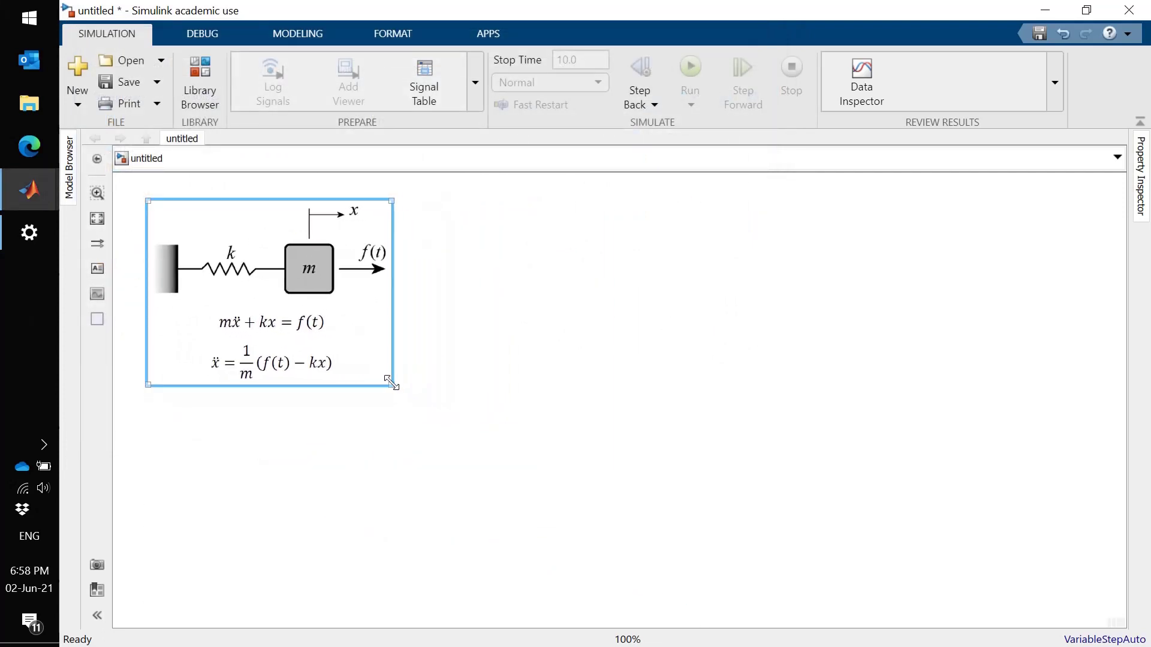
pyautogui.click(506, 370)
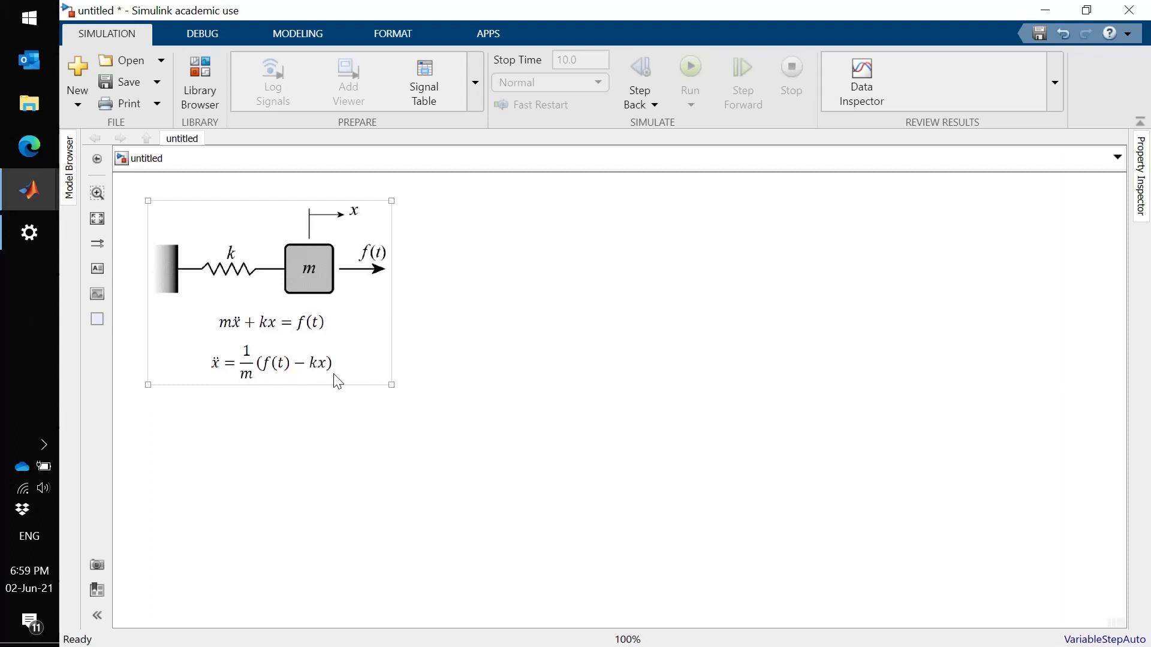
pyautogui.click(473, 398)
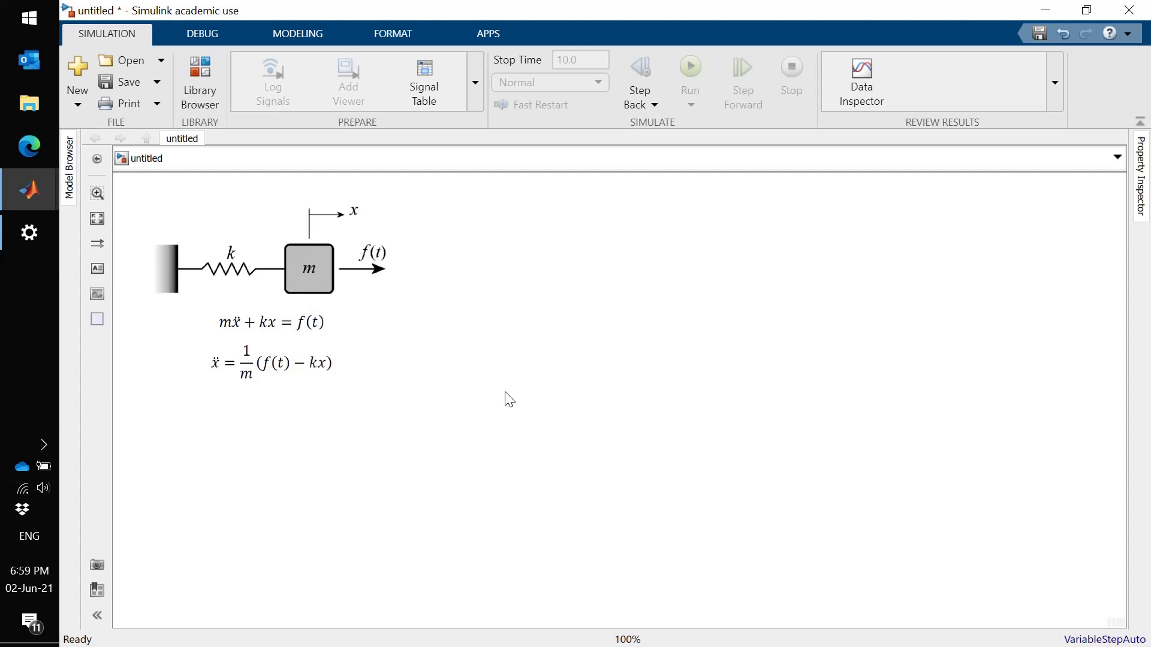
# Add two Integrator blocks from the Continuous library side by side, beside the spring-mass image.
pyautogui.click(208, 84)
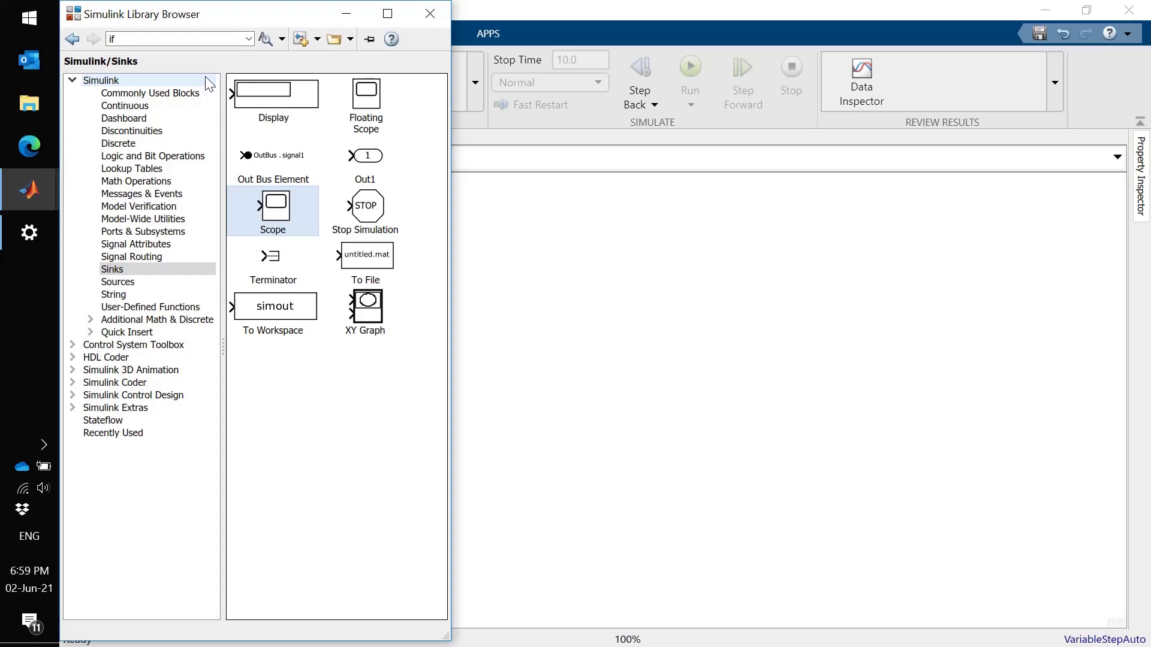
pyautogui.click(131, 113)
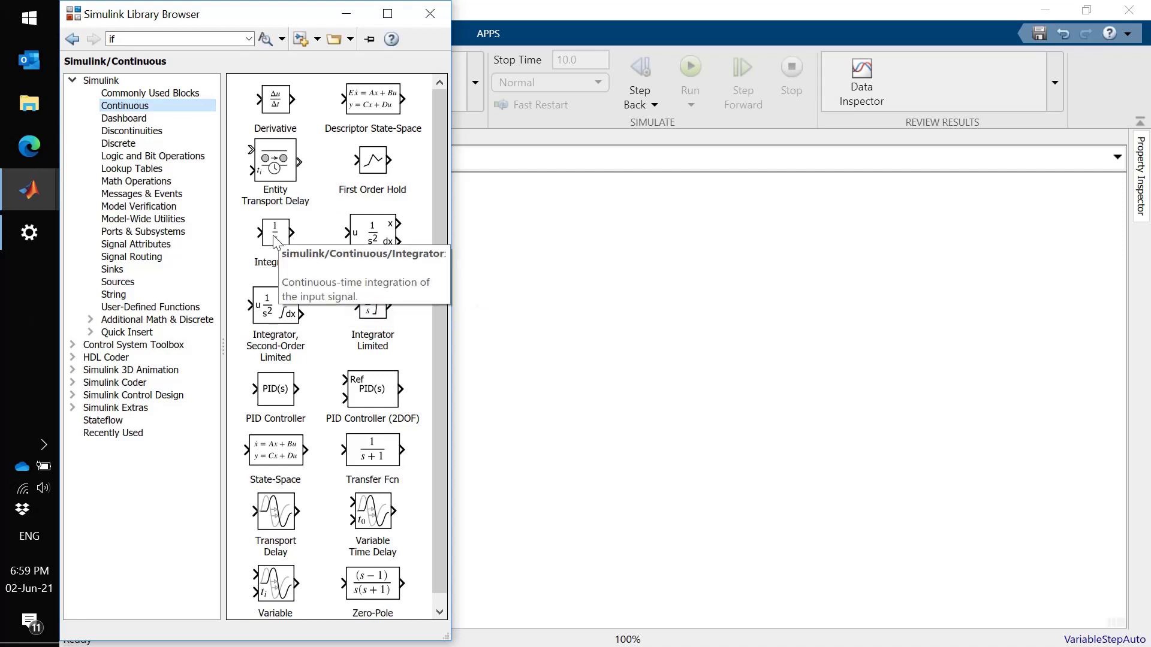
pyautogui.moveTo(275, 241); pyautogui.dragTo(606, 321)
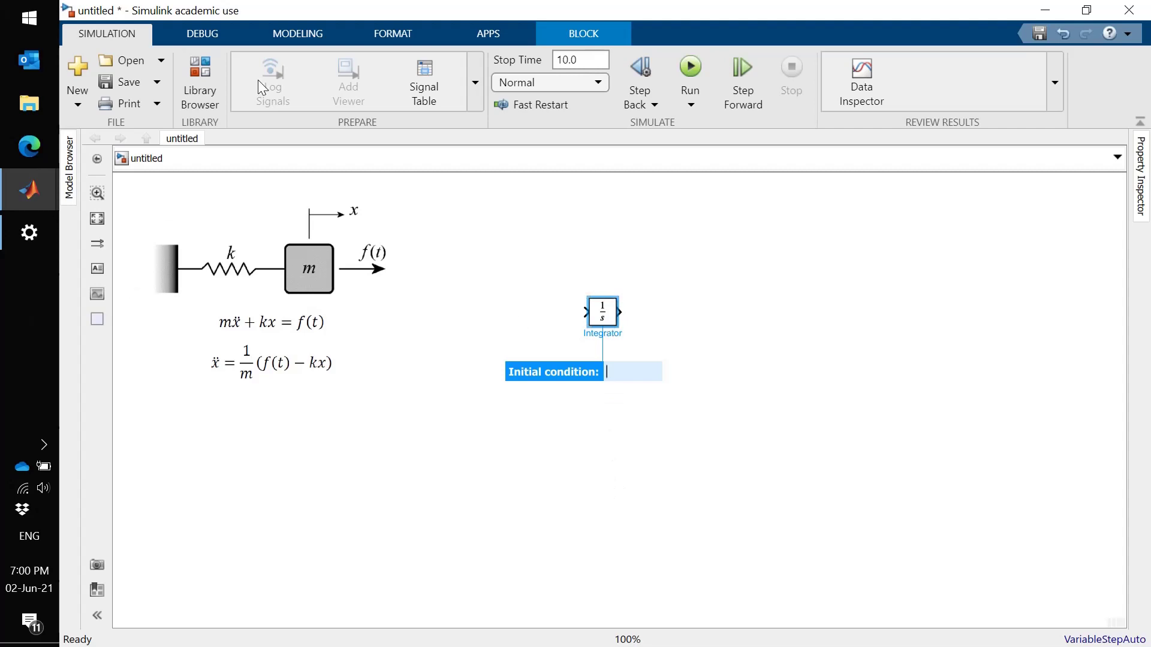
pyautogui.click(202, 68)
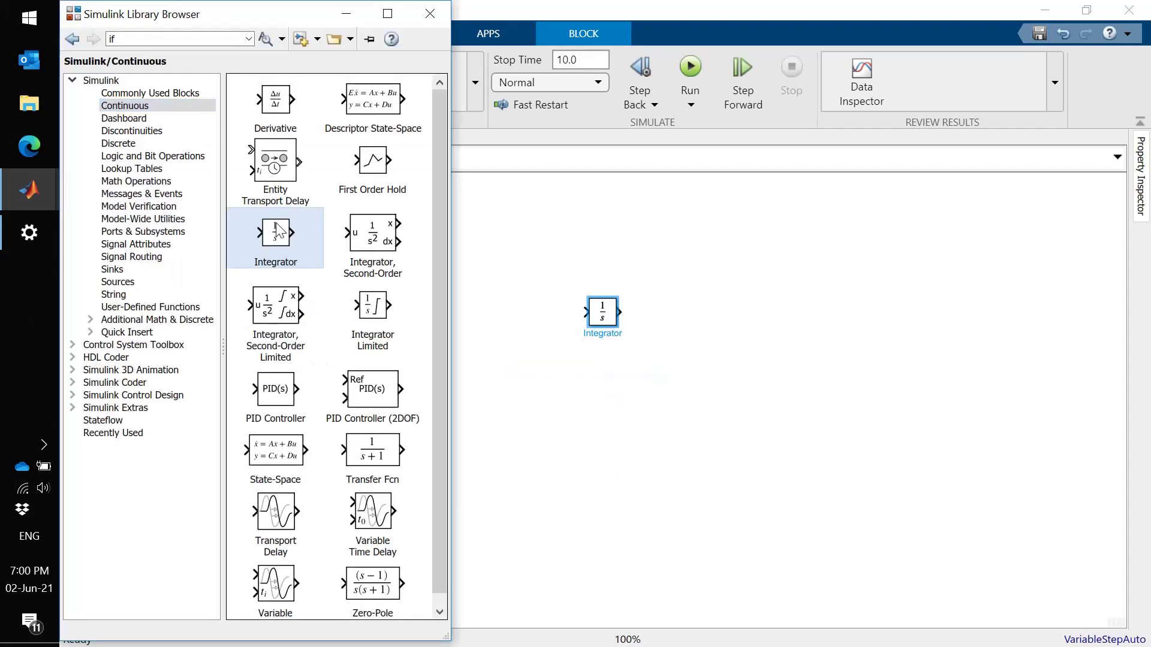
pyautogui.moveTo(276, 236); pyautogui.dragTo(671, 313)
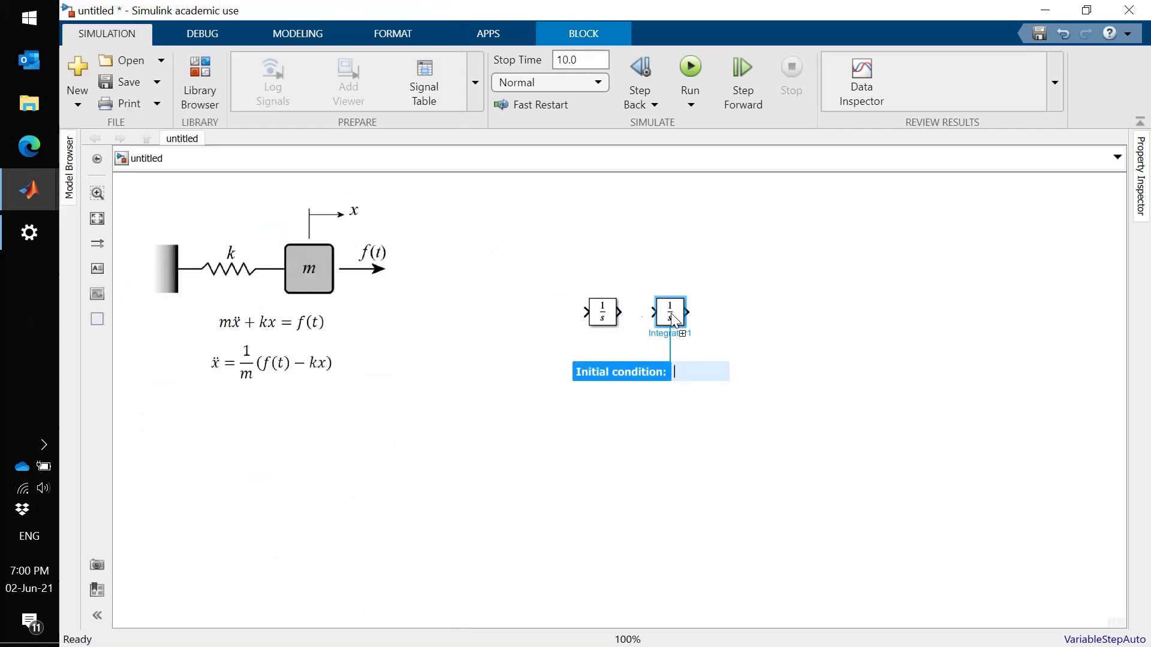
# Connect the two integrators in series, with open signal lines at the first one's input and the second one's output.
pyautogui.moveTo(623, 313)
pyautogui.mouseDown()
pyautogui.moveTo(655, 313)
pyautogui.moveTo(555, 316)
pyautogui.mouseUp()
pyautogui.moveTo(699, 322)
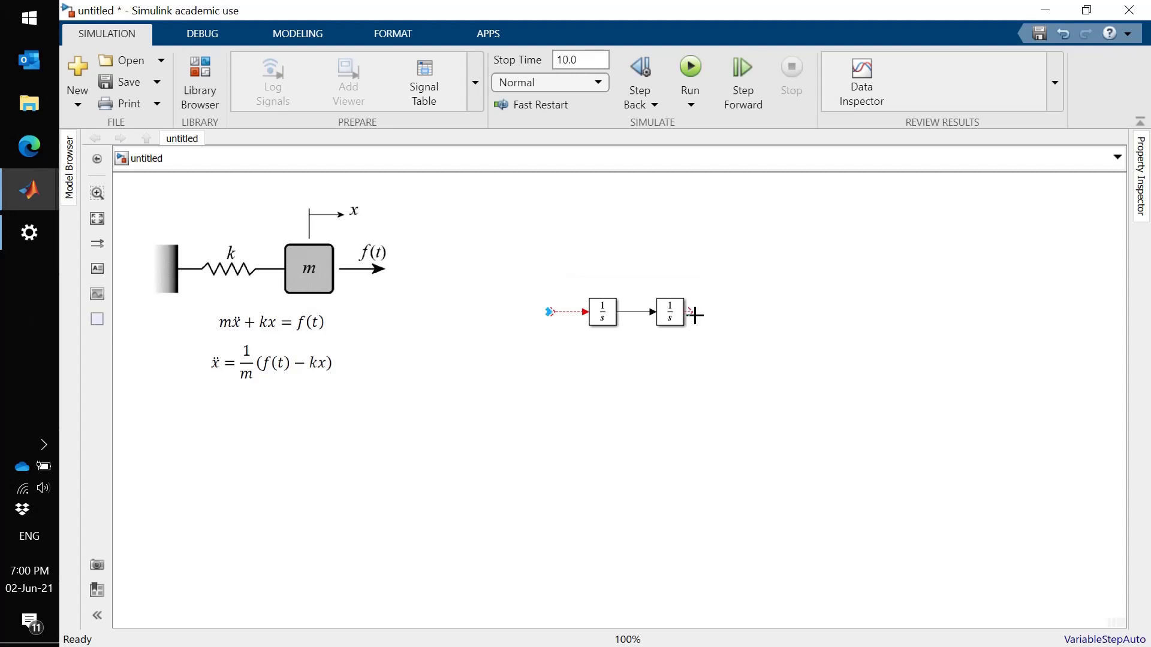
pyautogui.moveTo(689, 315); pyautogui.dragTo(731, 312)
# Annotate the first integrator's input line as ddx and the line between the integrators as dx.
pyautogui.doubleClick(576, 311)
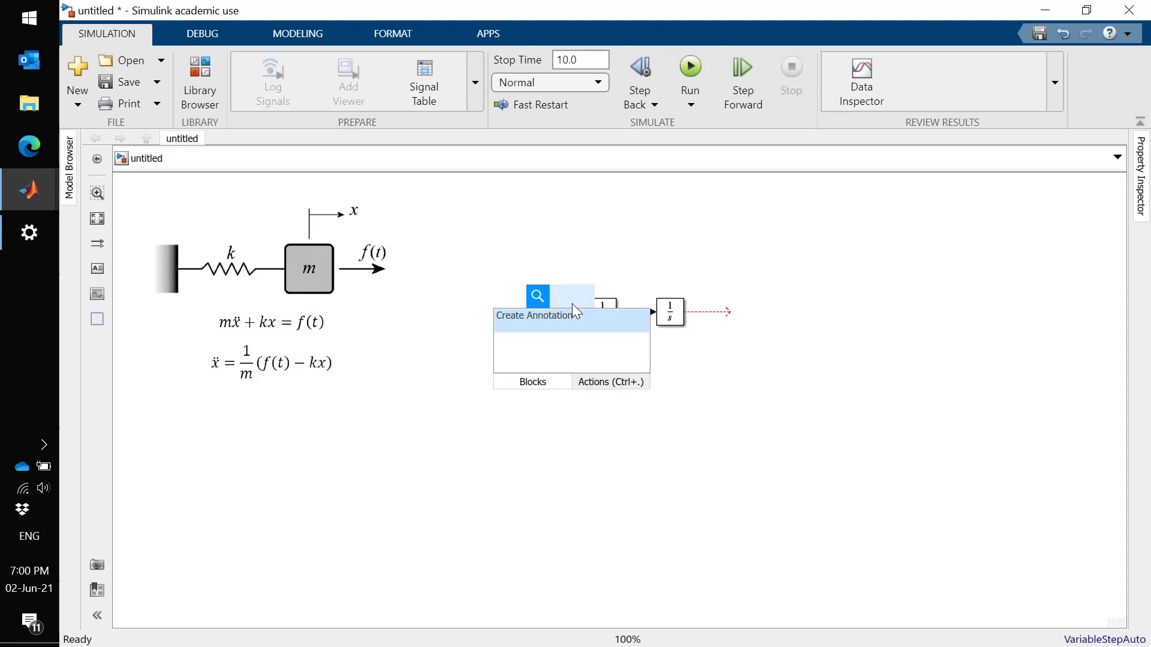
pyautogui.write('ddx')
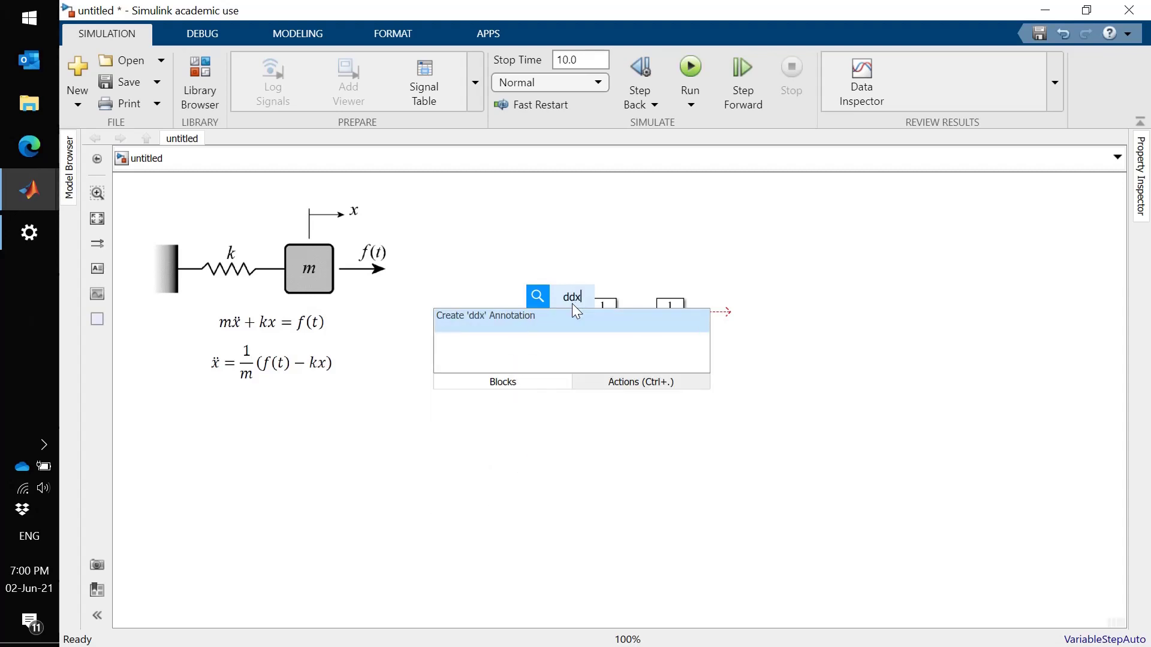
pyautogui.press('Return')
pyautogui.click(574, 307)
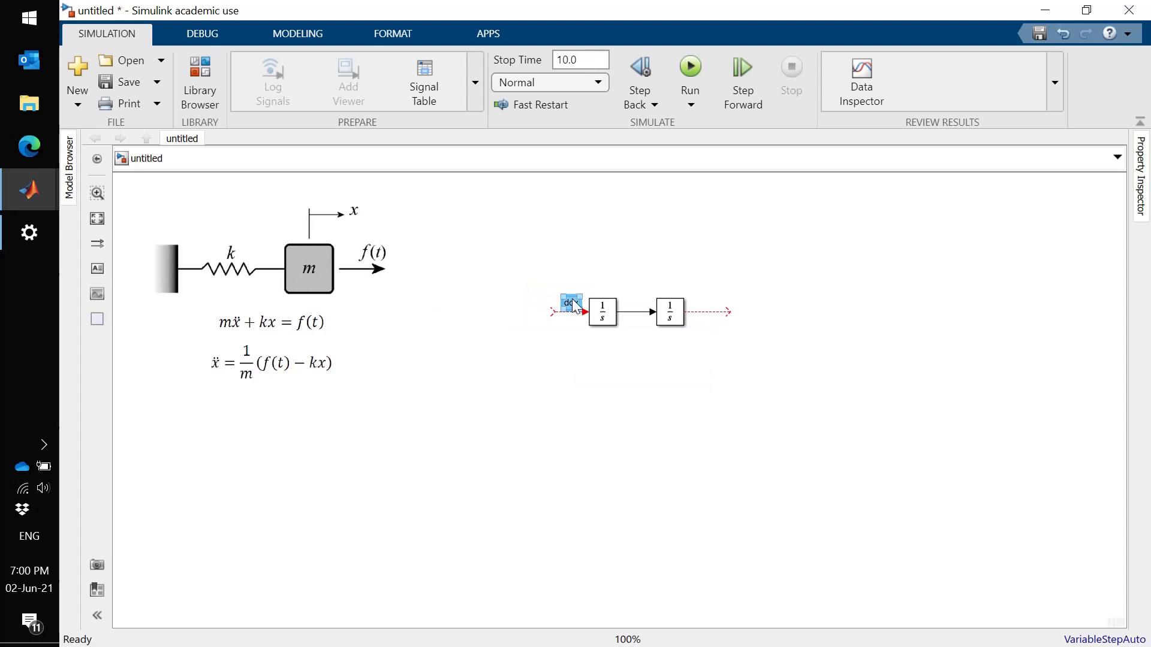
pyautogui.doubleClick(634, 312)
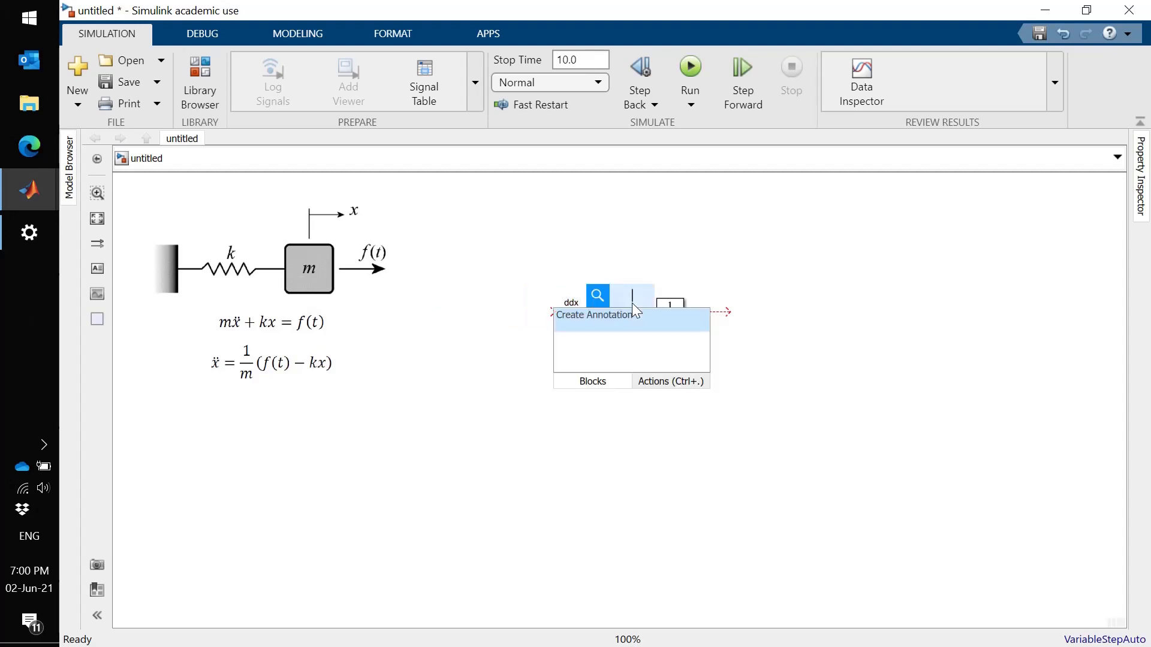
pyautogui.write('dx')
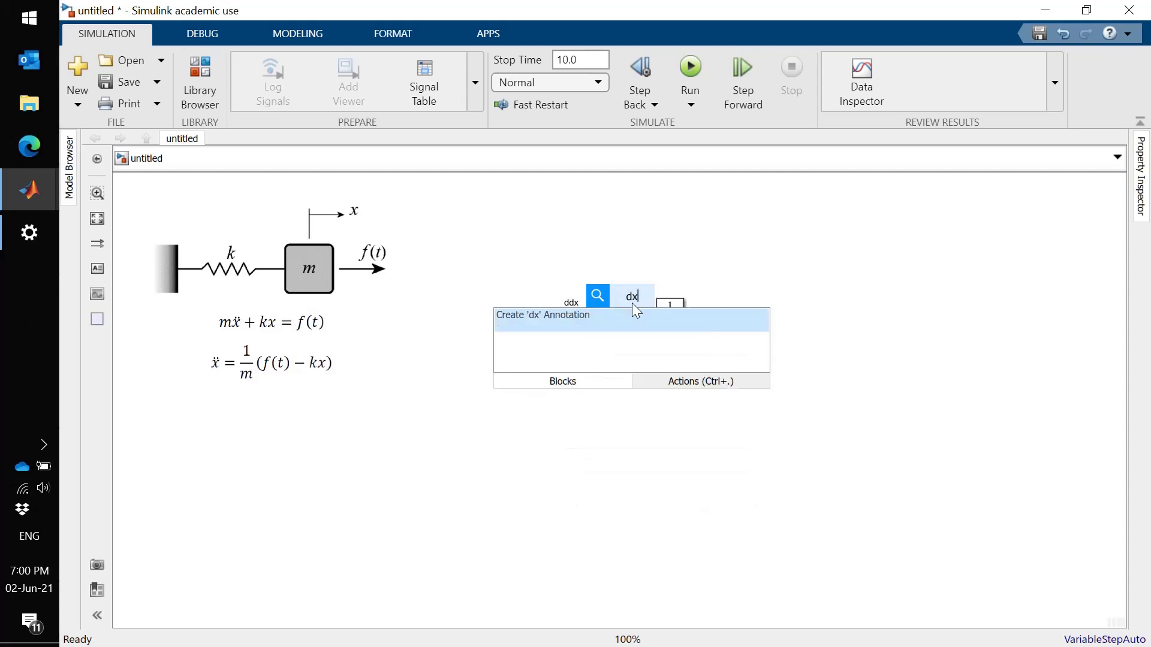
pyautogui.press('Escape')
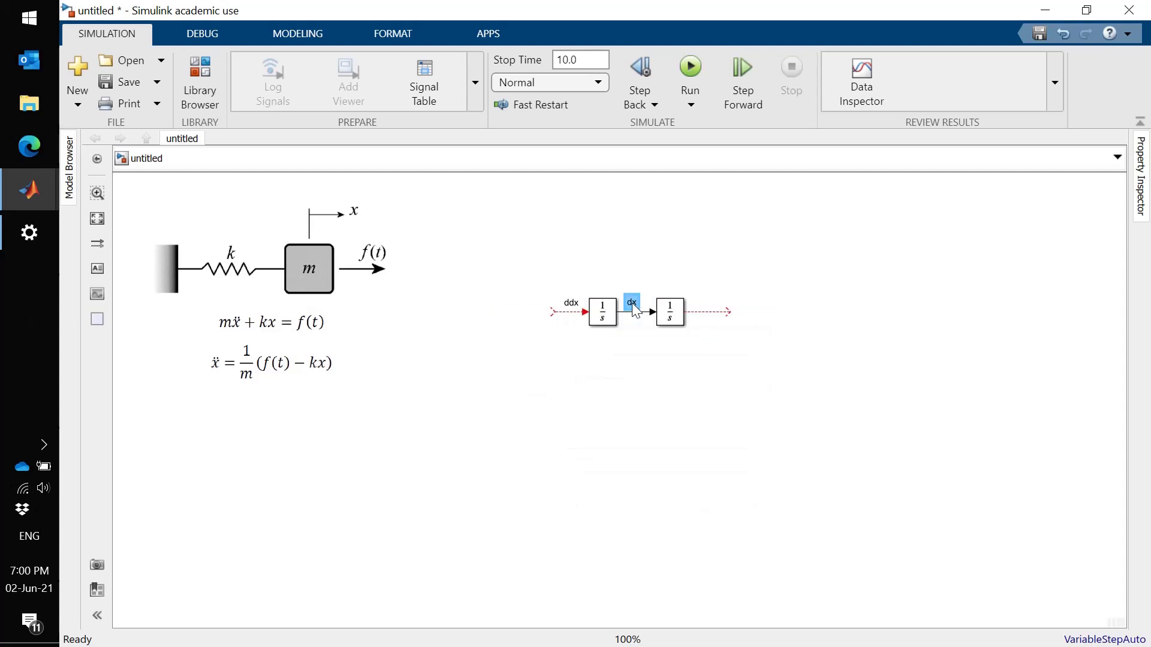
pyautogui.doubleClick(703, 305)
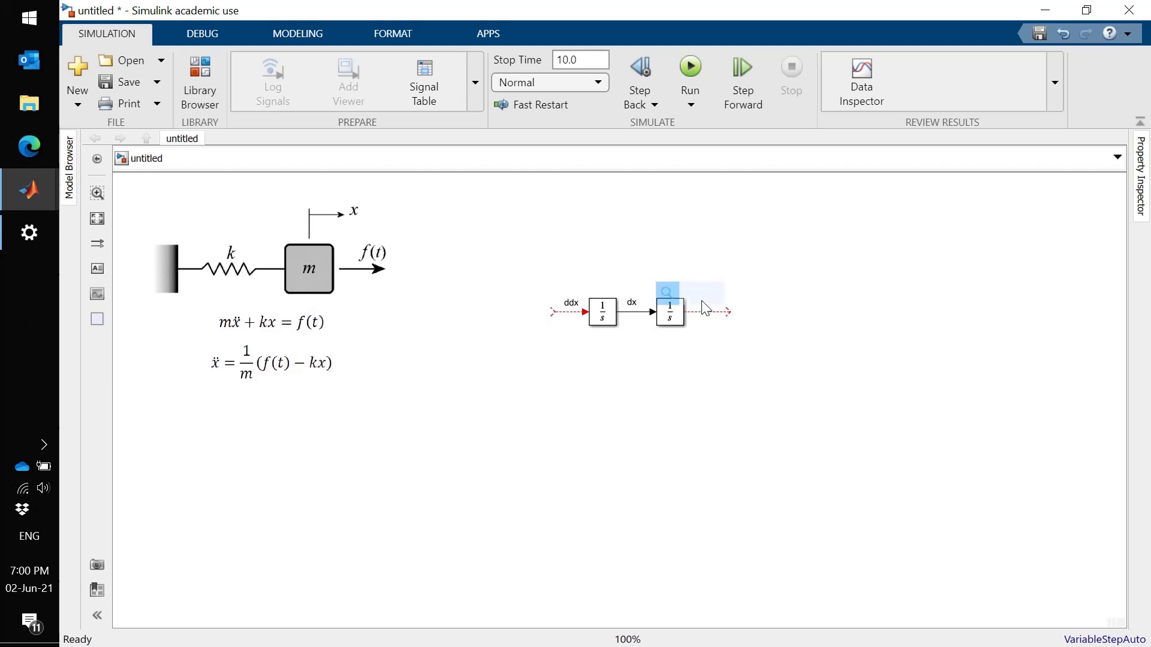
pyautogui.write('xor')
pyautogui.press('Return')
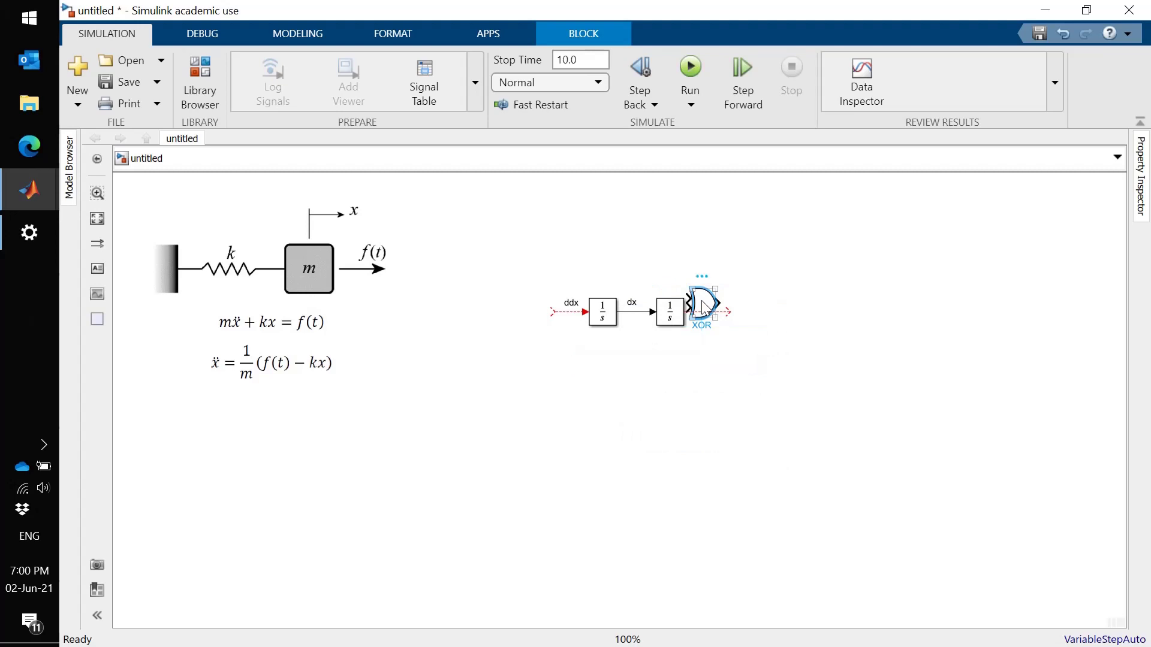
pyautogui.hotkey('ctrl', 'z')
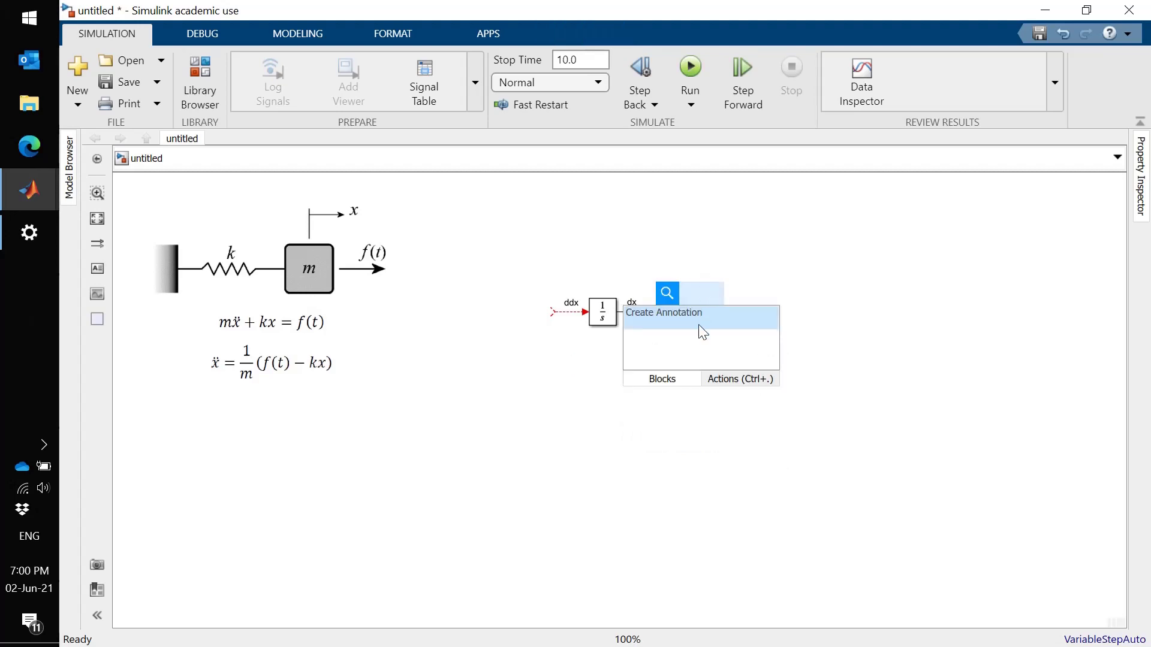
# Add an x annotation above the second integrator's output line.
pyautogui.write('x')
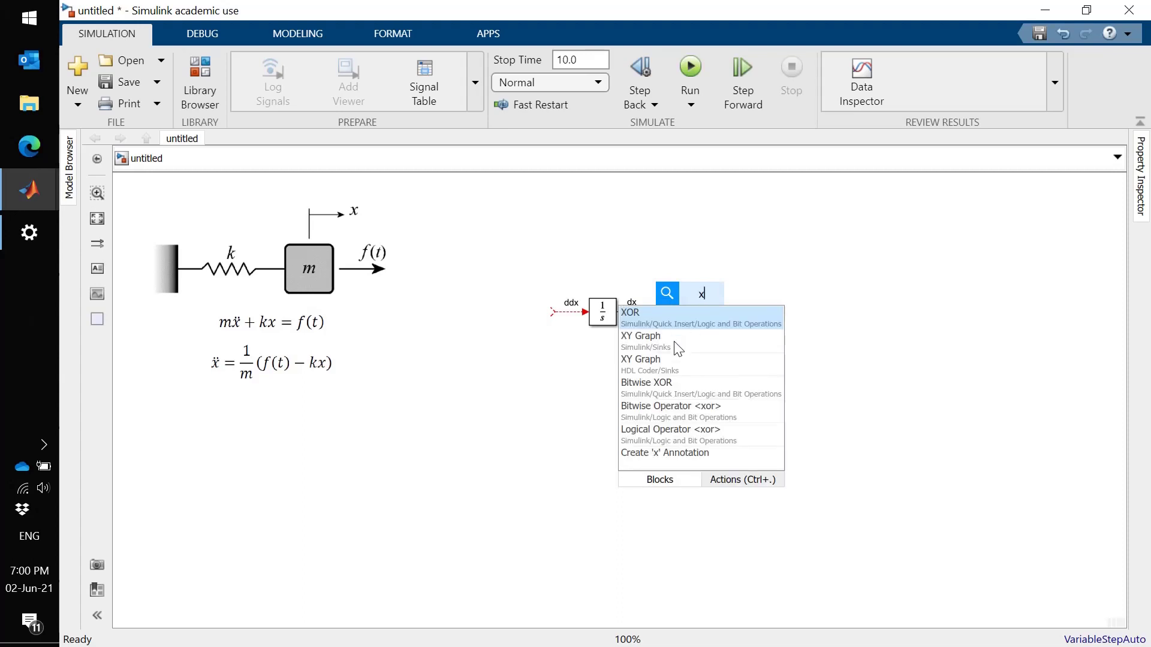
pyautogui.press('Escape')
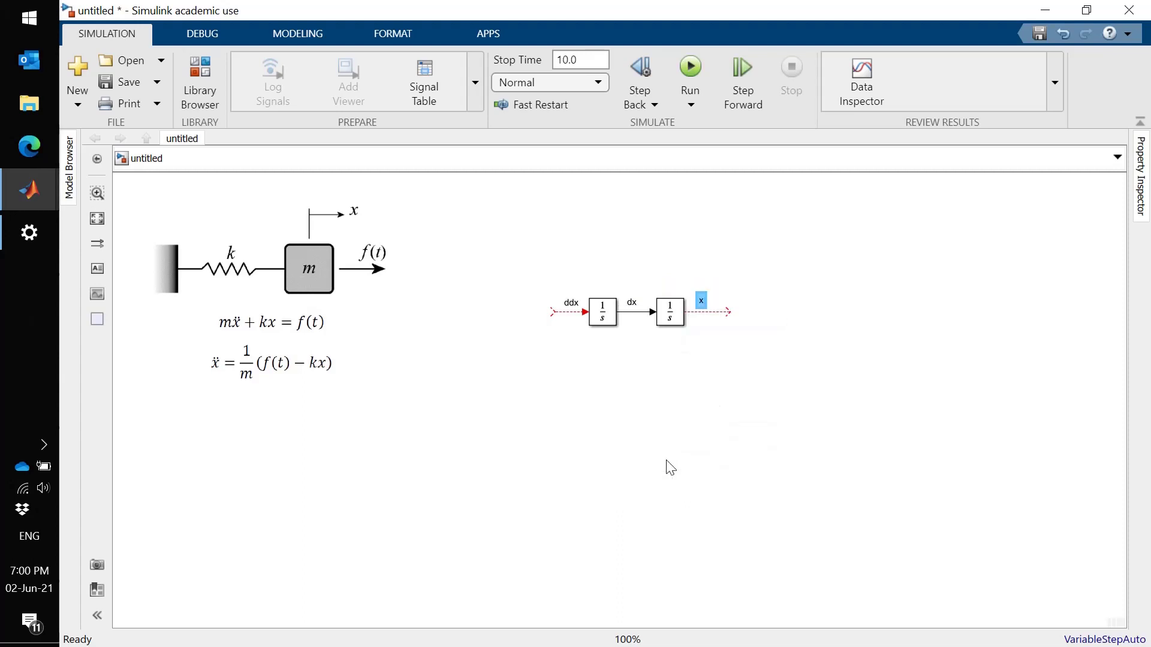
pyautogui.click(739, 410)
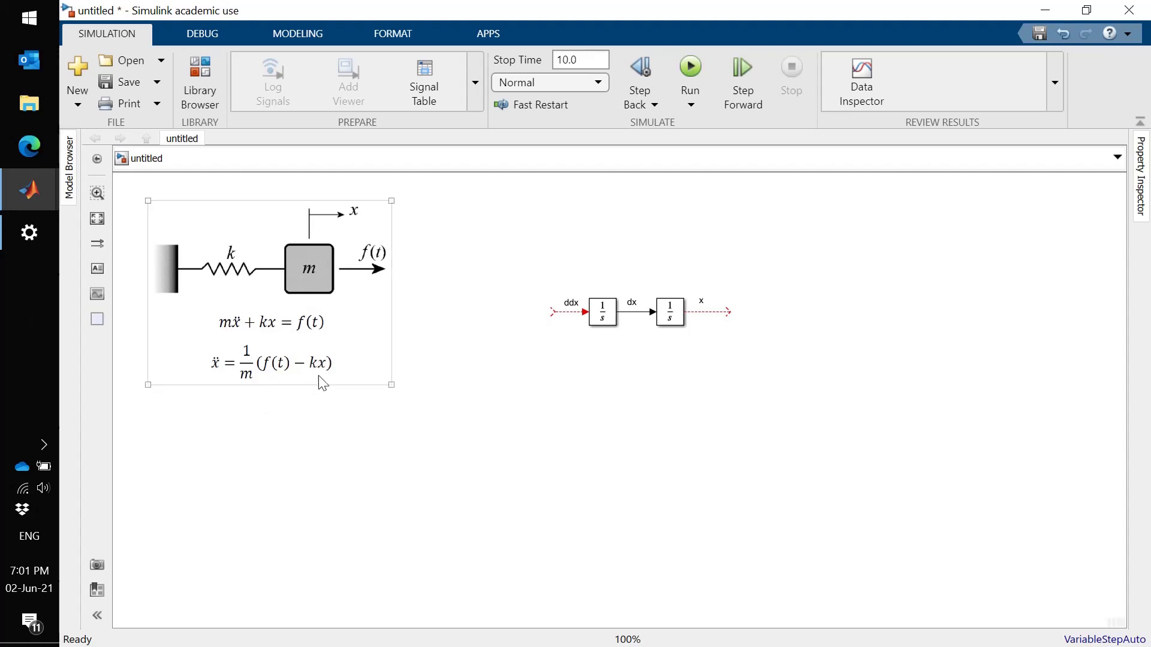
pyautogui.click(281, 414)
pyautogui.click(277, 383)
pyautogui.click(511, 404)
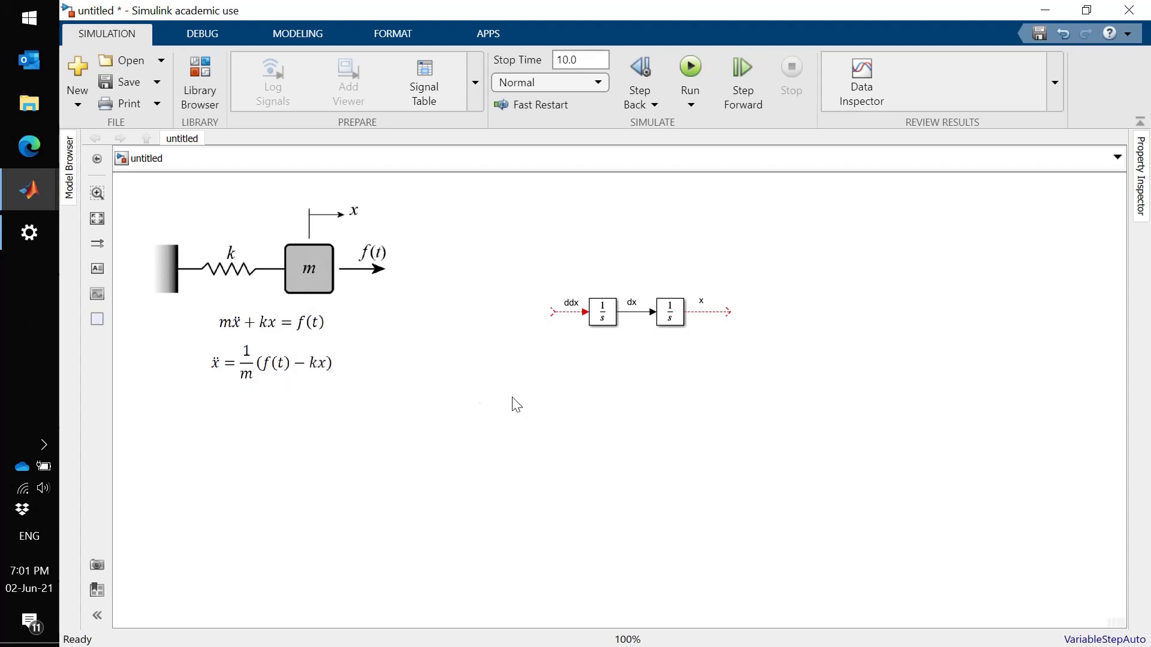
# Add a Sum block from Commonly Used Blocks and attach its output to the open ddx line of the first integrator.
pyautogui.click(198, 81)
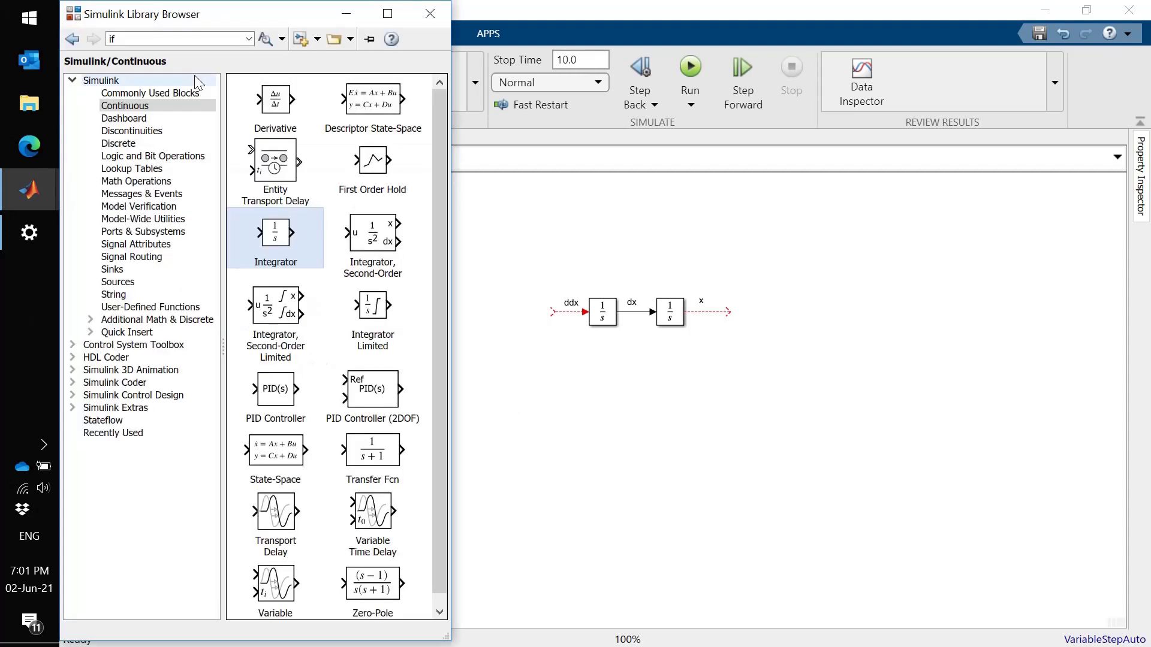
pyautogui.click(150, 94)
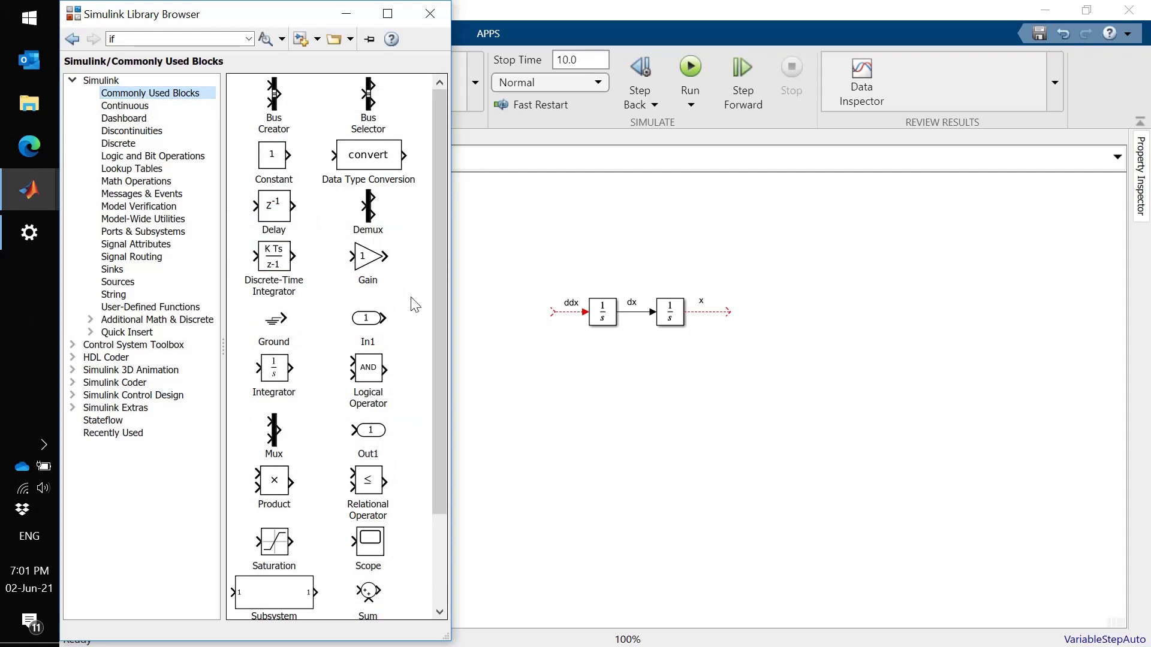
pyautogui.moveTo(437, 319); pyautogui.dragTo(442, 443)
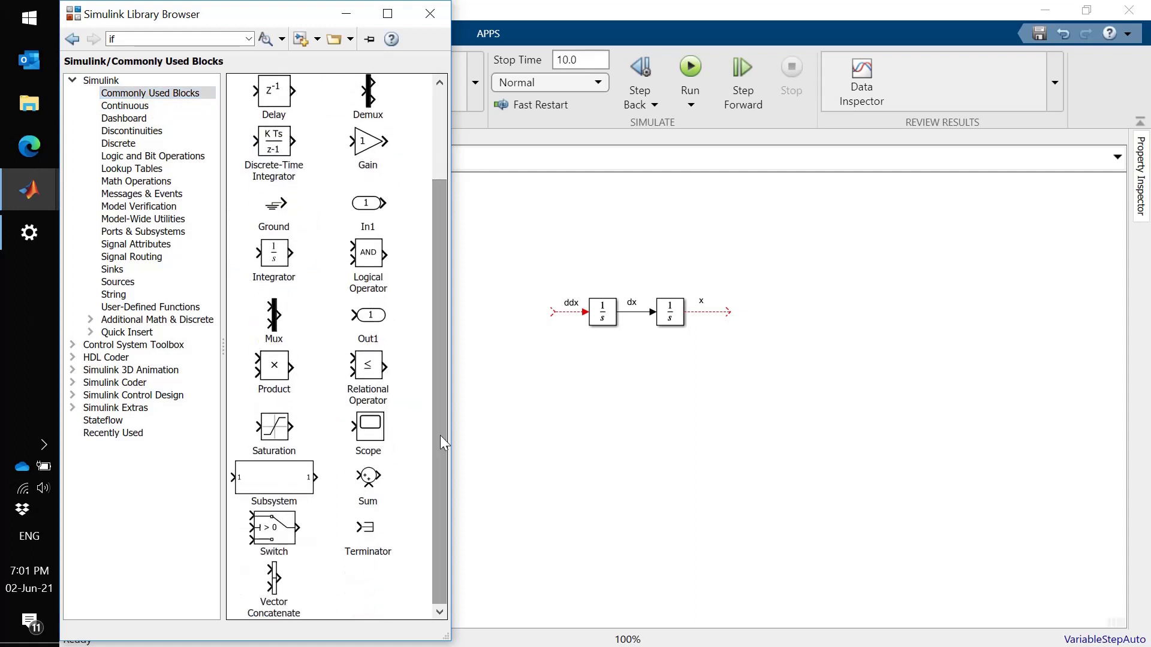
pyautogui.moveTo(368, 478); pyautogui.dragTo(531, 314)
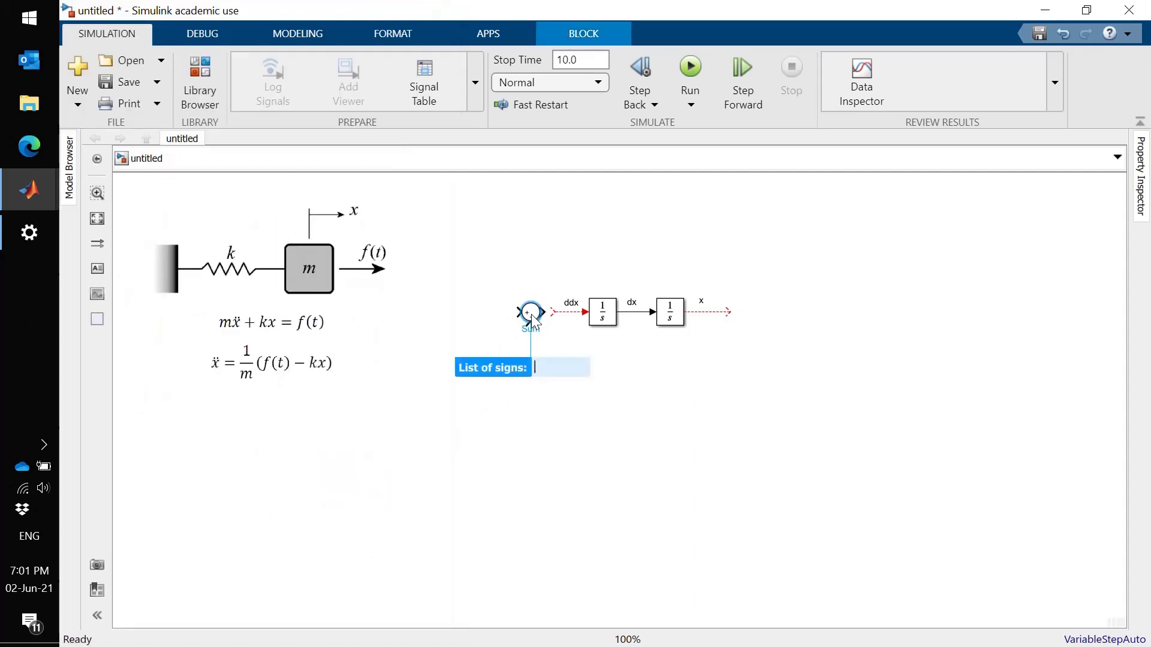
pyautogui.moveTo(531, 314); pyautogui.dragTo(541, 317)
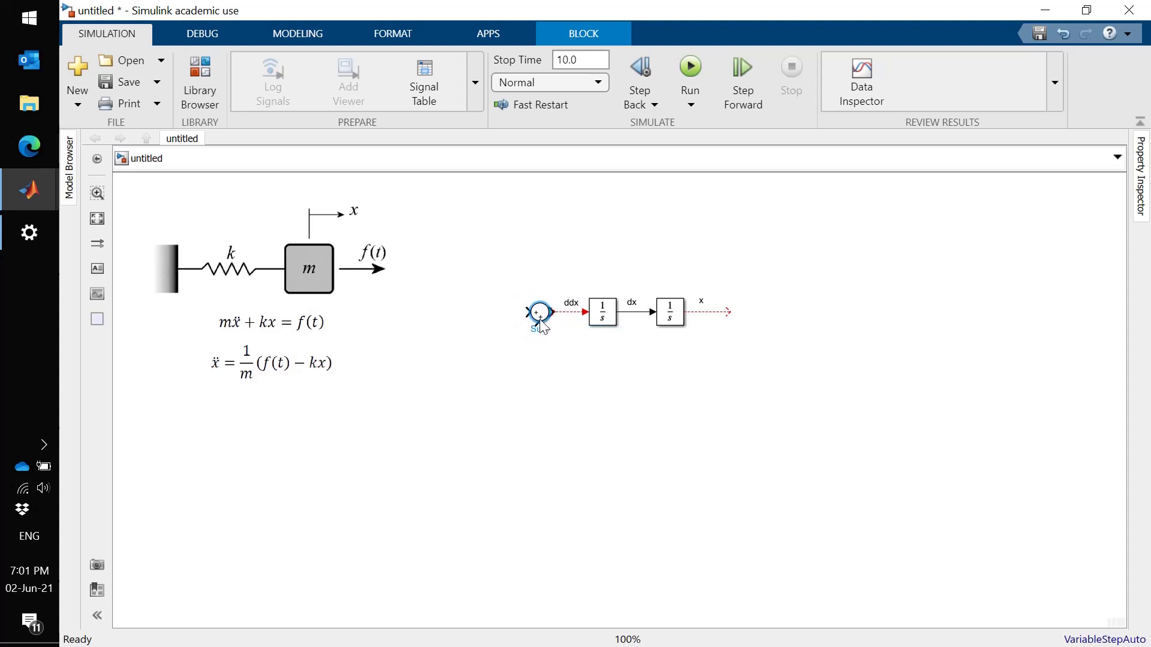
pyautogui.click(535, 389)
pyautogui.click(573, 304)
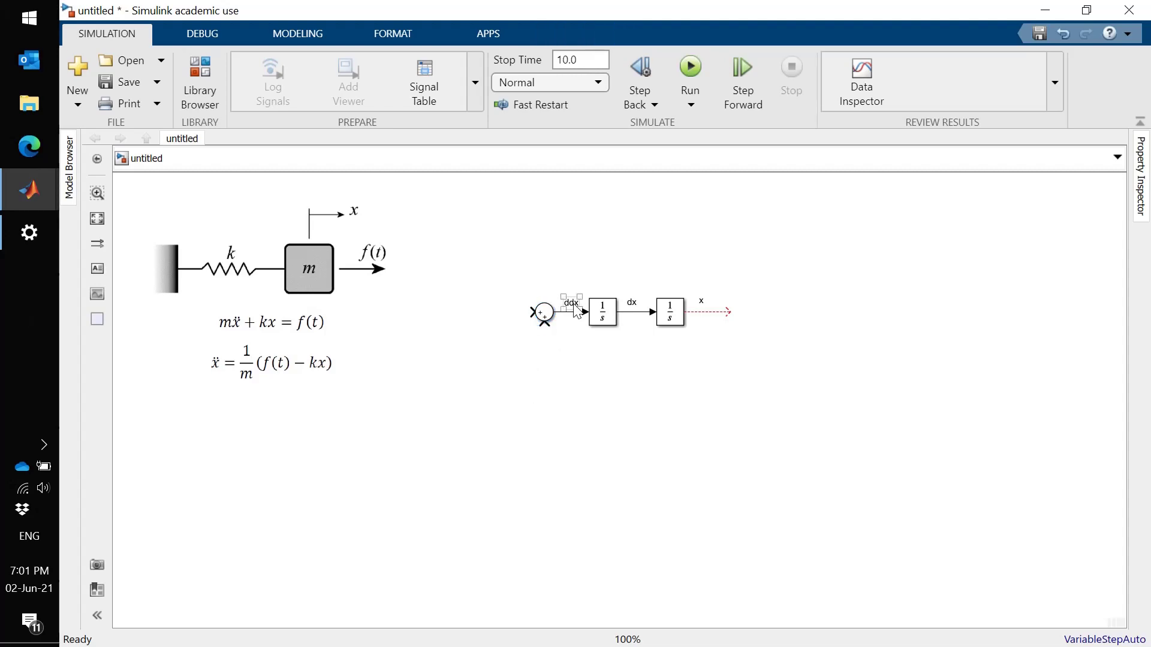
# Set the Sum block's list of signs to |+- so its second input is subtracted.
pyautogui.click(580, 355)
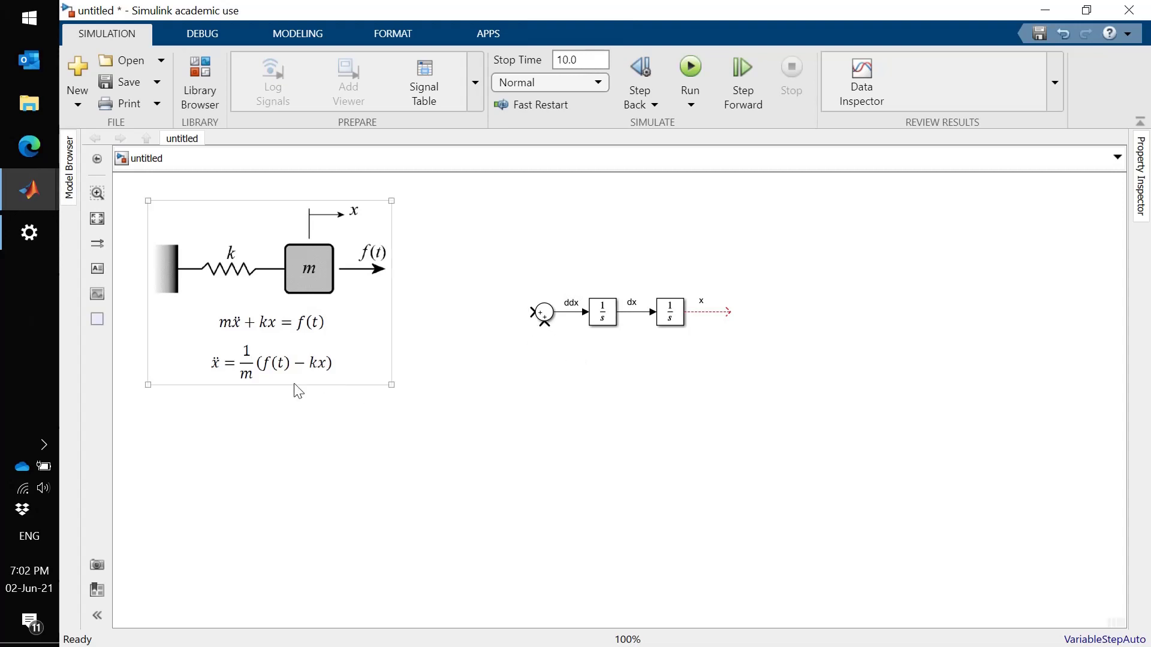
pyautogui.click(548, 320)
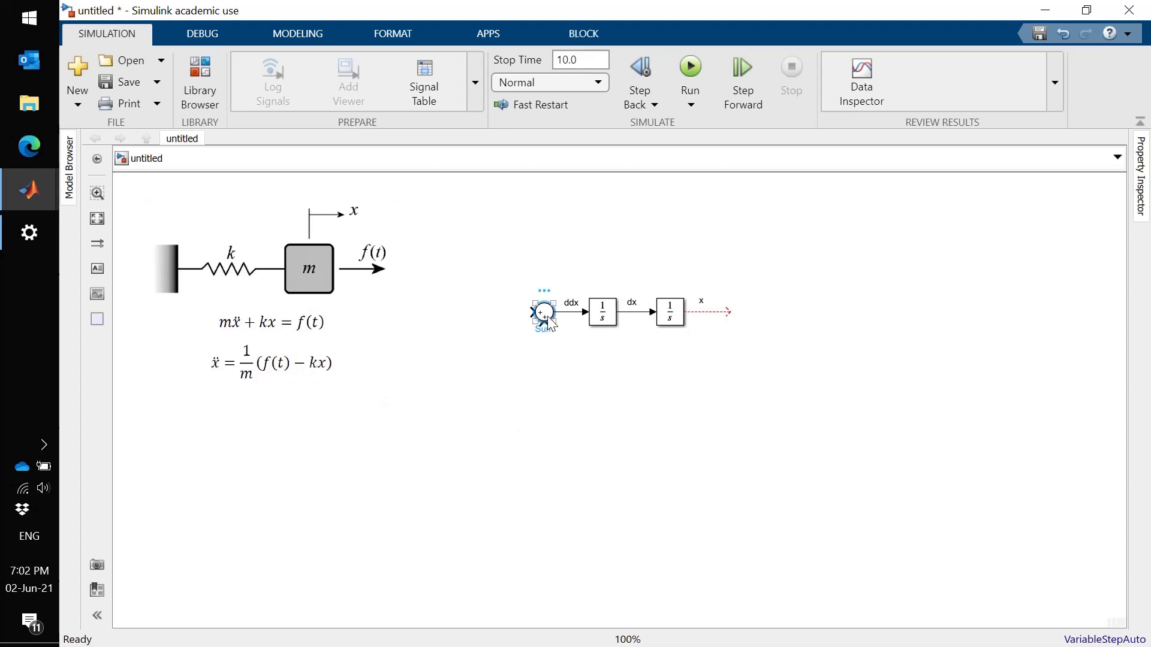
pyautogui.doubleClick(548, 320)
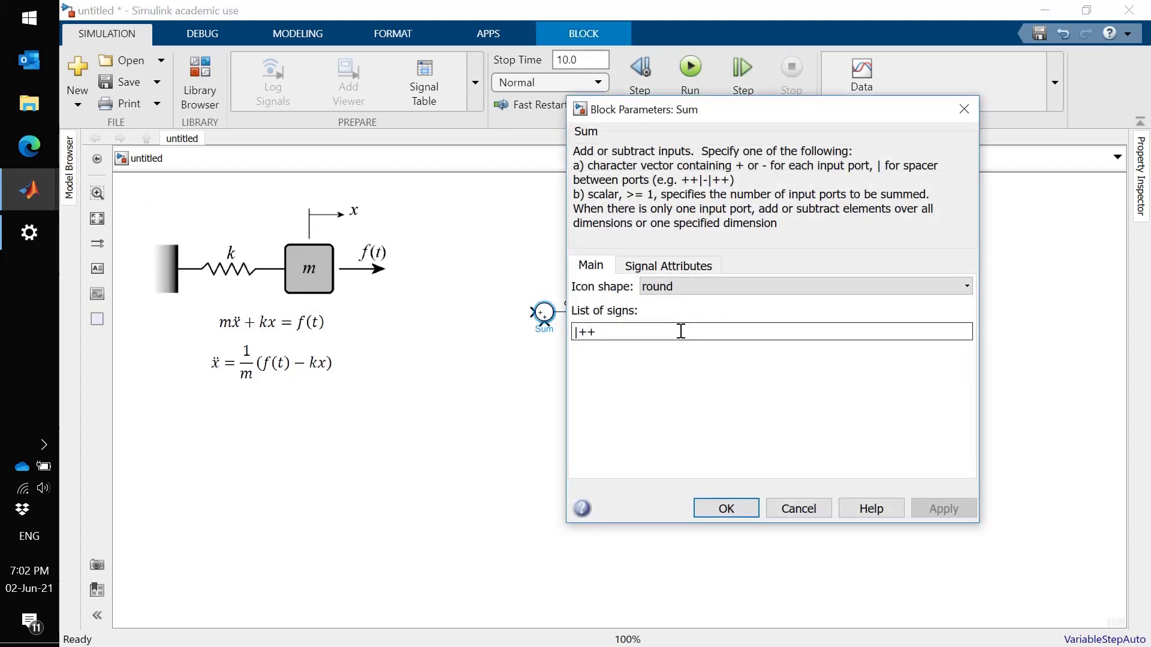
pyautogui.doubleClick(681, 331)
pyautogui.click(681, 332)
pyautogui.press('BackSpace')
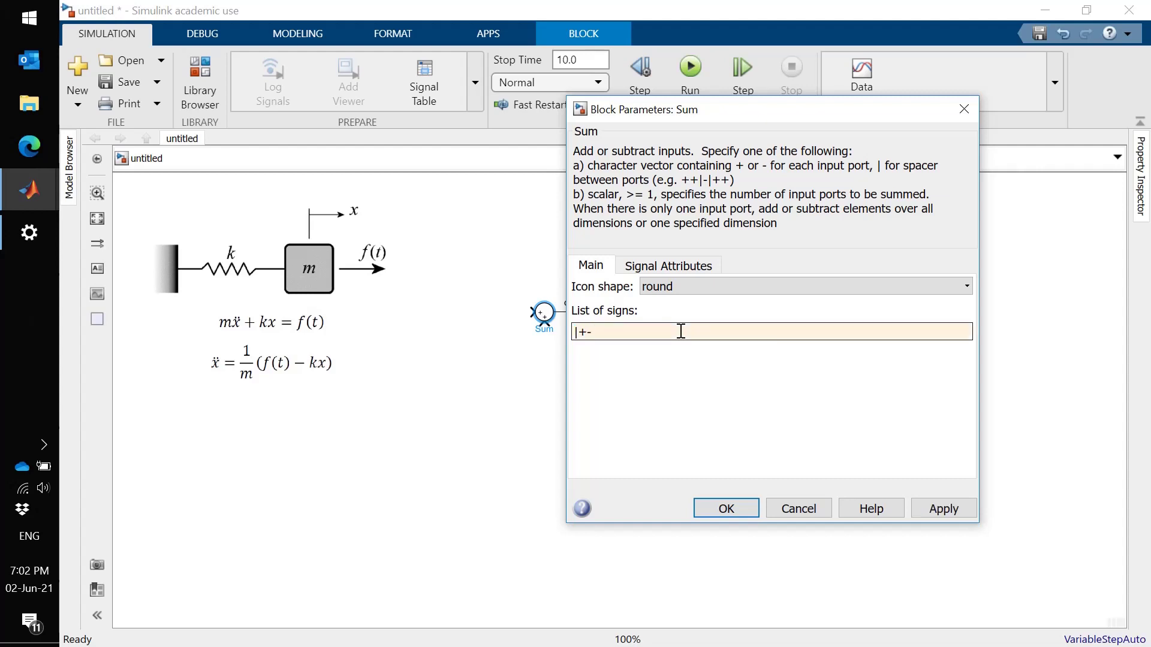
pyautogui.write('-')
pyautogui.press('Return')
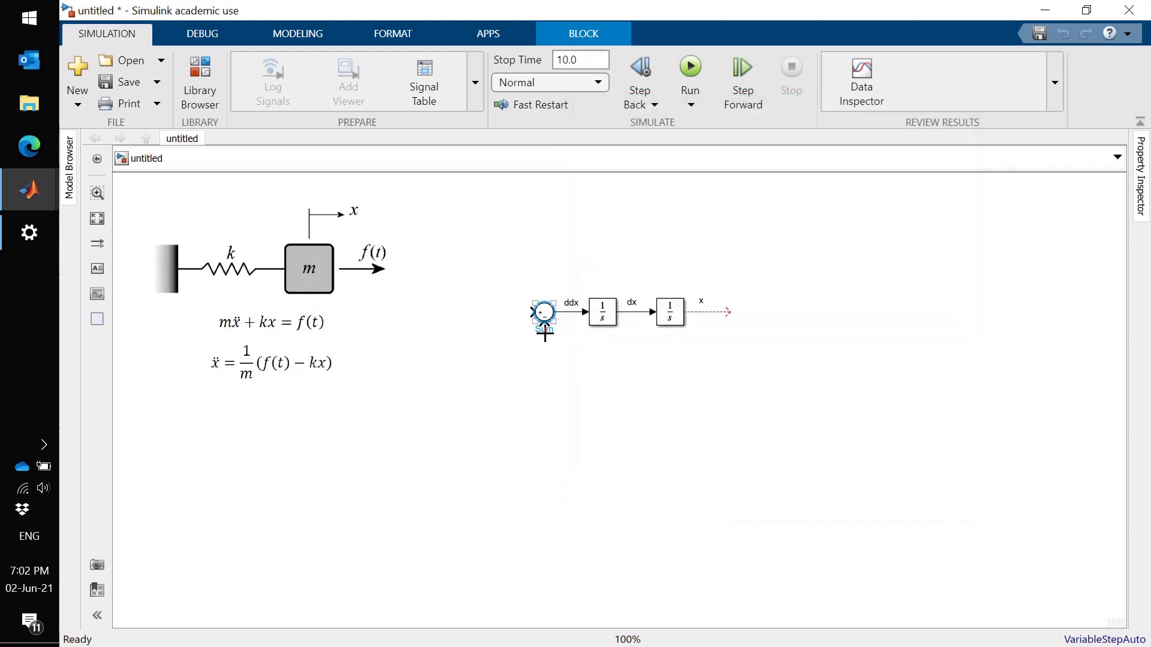
pyautogui.click(541, 398)
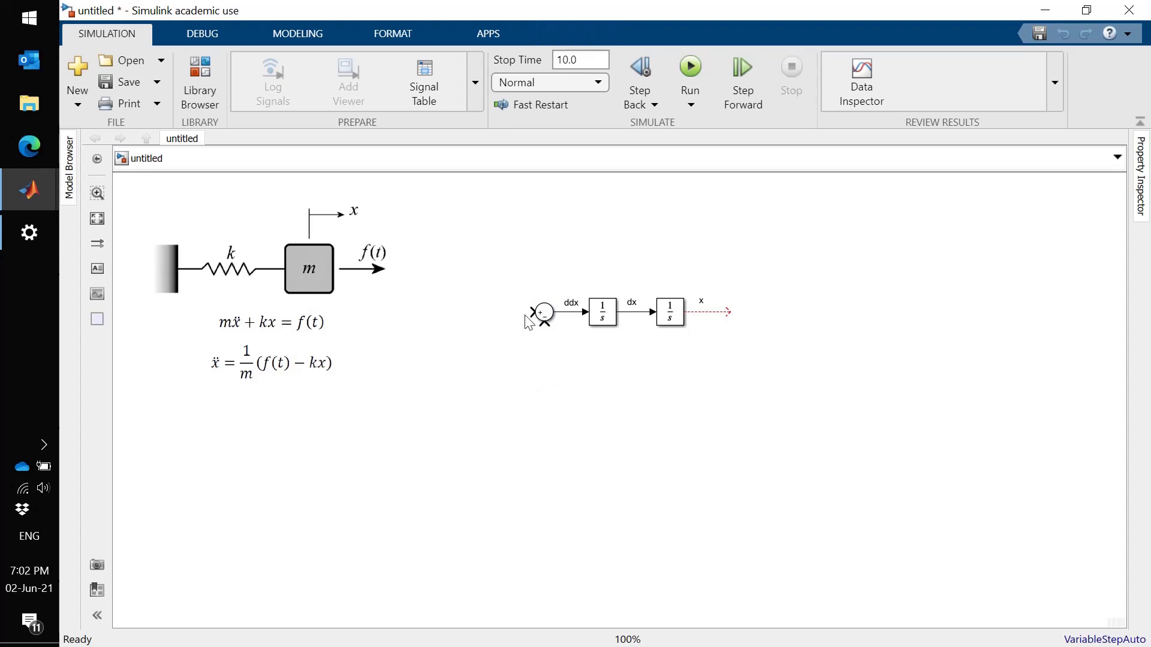
# Connect the Sum block's negative input to the x output line of the second integrator as a feedback loop.
pyautogui.click(275, 384)
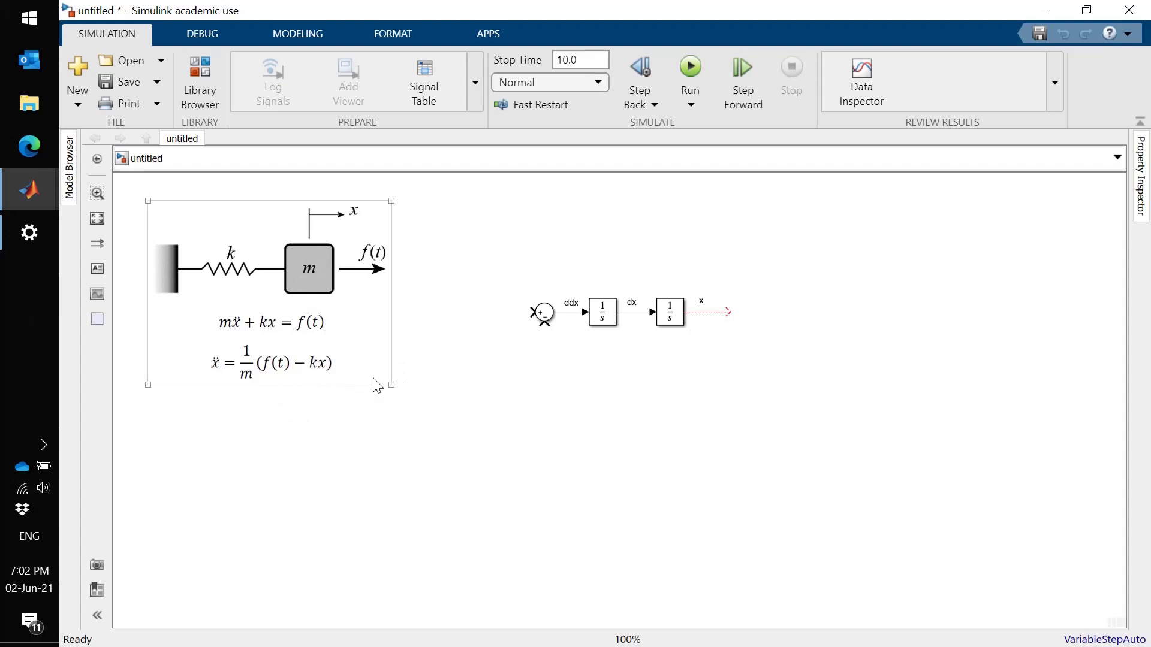
pyautogui.click(527, 413)
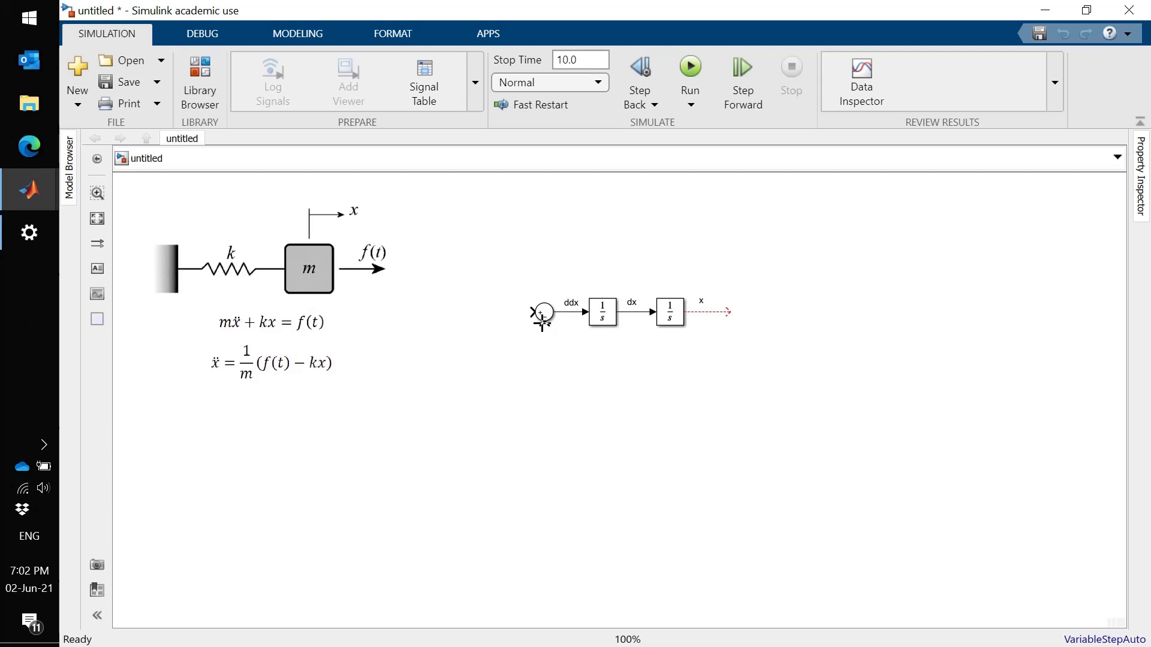
pyautogui.moveTo(543, 324)
pyautogui.mouseDown()
pyautogui.moveTo(552, 357)
pyautogui.moveTo(674, 357)
pyautogui.moveTo(714, 344)
pyautogui.moveTo(706, 313)
pyautogui.mouseUp()
pyautogui.click(390, 384)
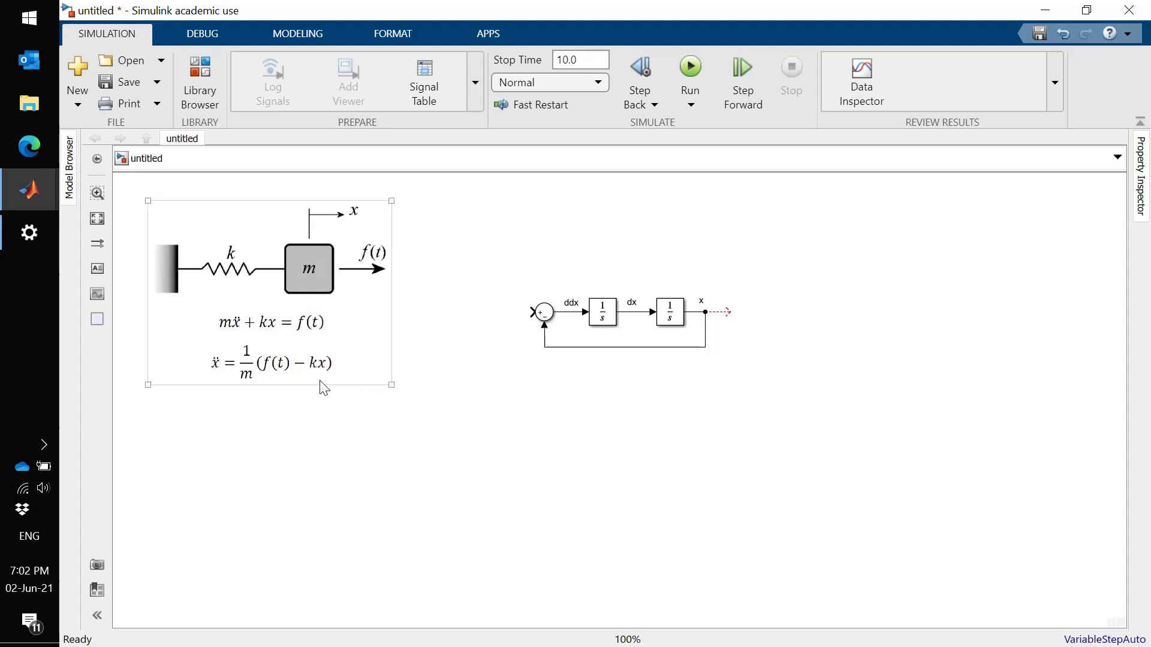
pyautogui.click(341, 446)
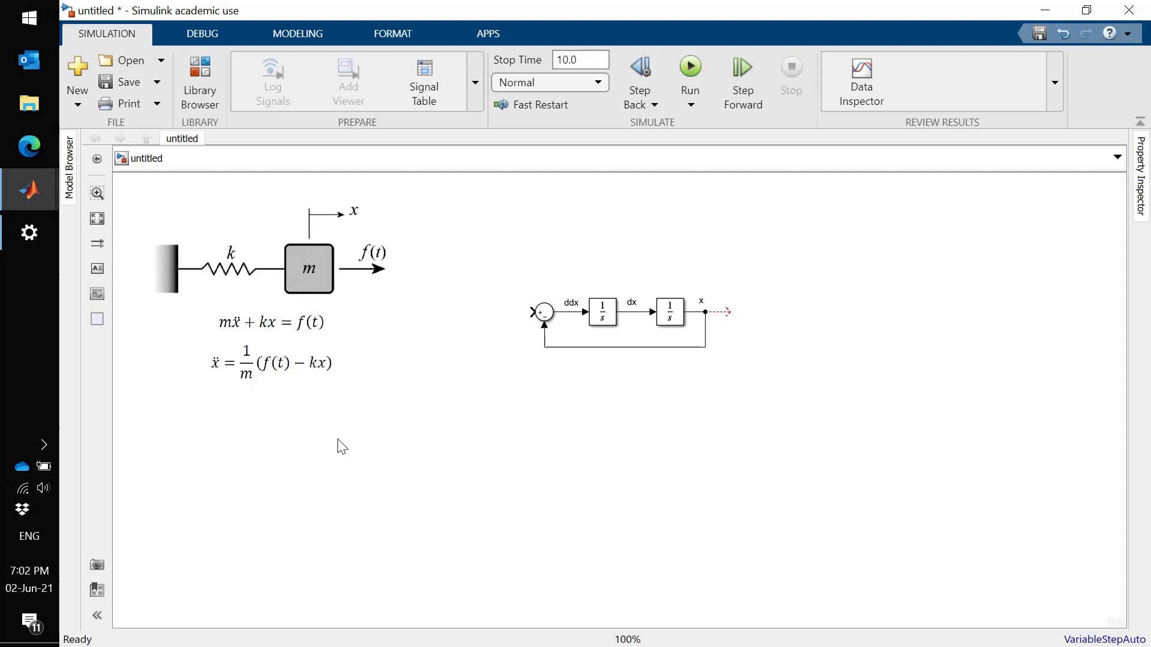
# Add a Gain block from Commonly Used Blocks to the empty canvas below the feedback loop.
pyautogui.click(191, 64)
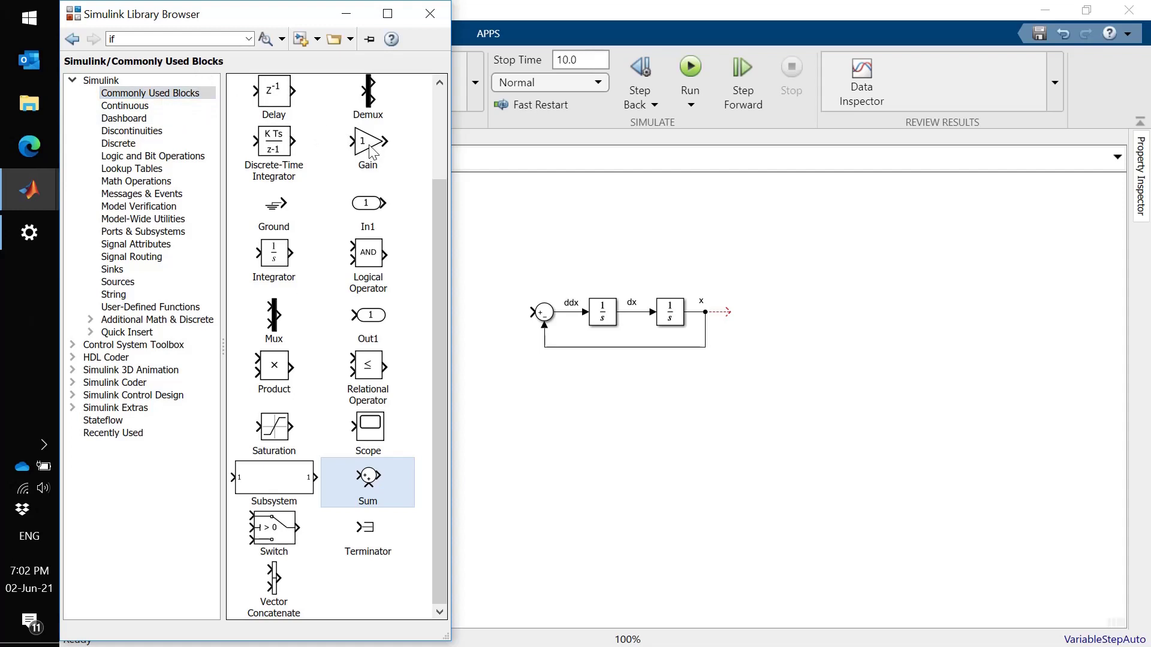
pyautogui.moveTo(368, 147); pyautogui.dragTo(653, 401)
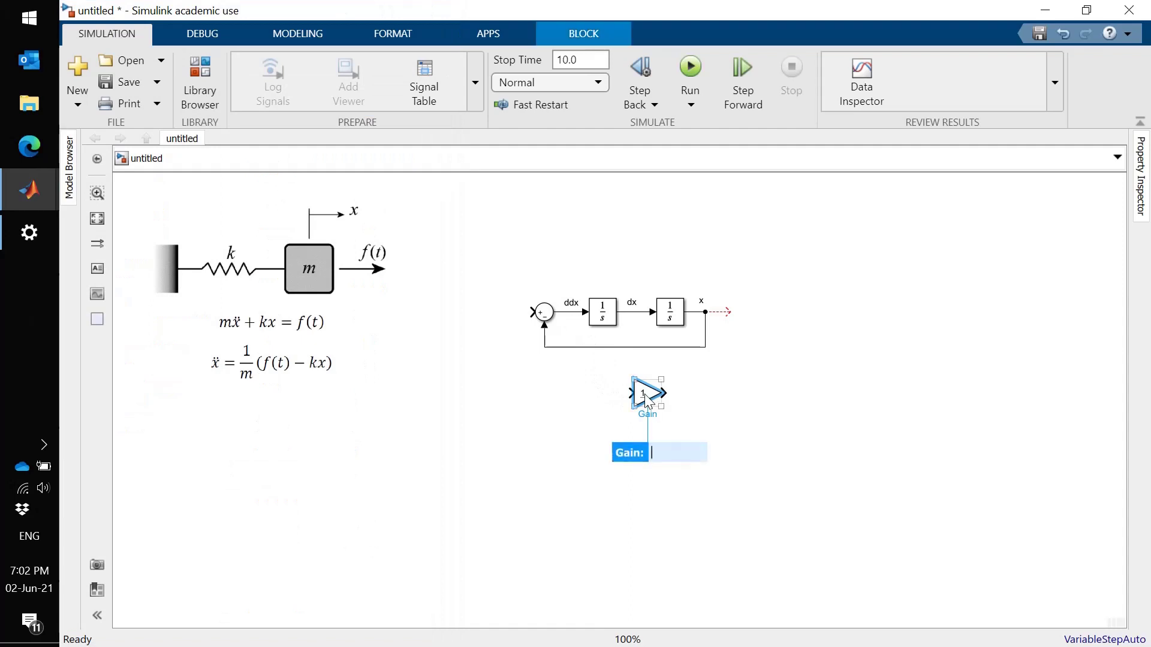
pyautogui.moveTo(495, 425); pyautogui.dragTo(607, 461)
pyautogui.press('Return')
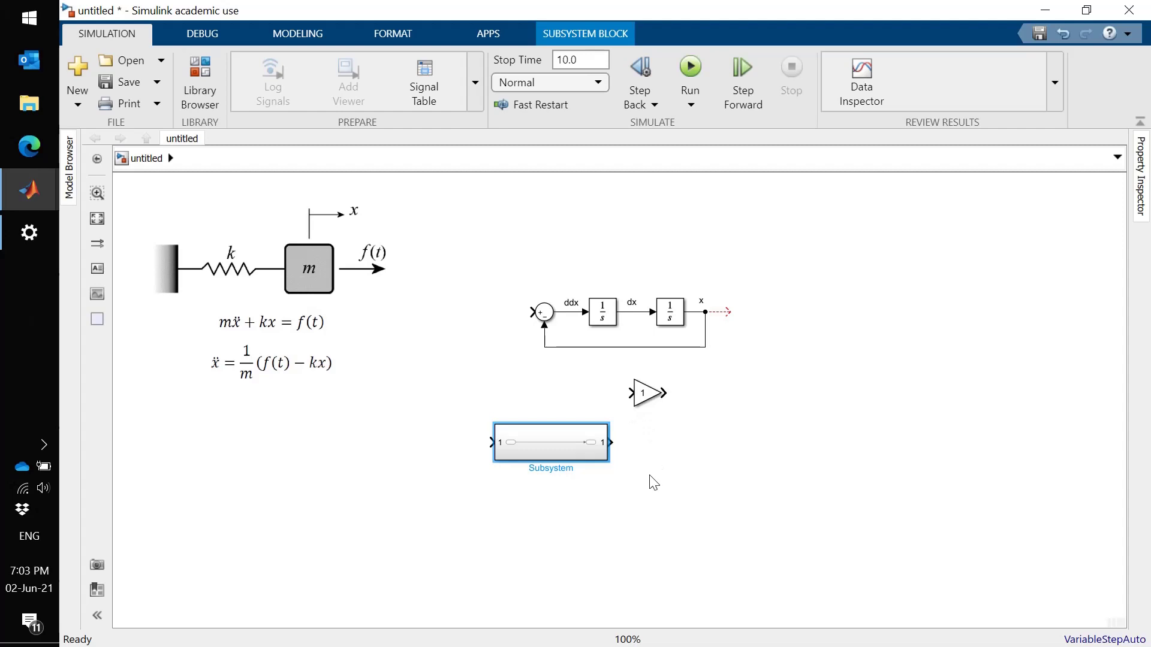
pyautogui.press('Delete')
# Insert the Gain block into the feedback line between x and the Sum block's negative input.
pyautogui.click(644, 396)
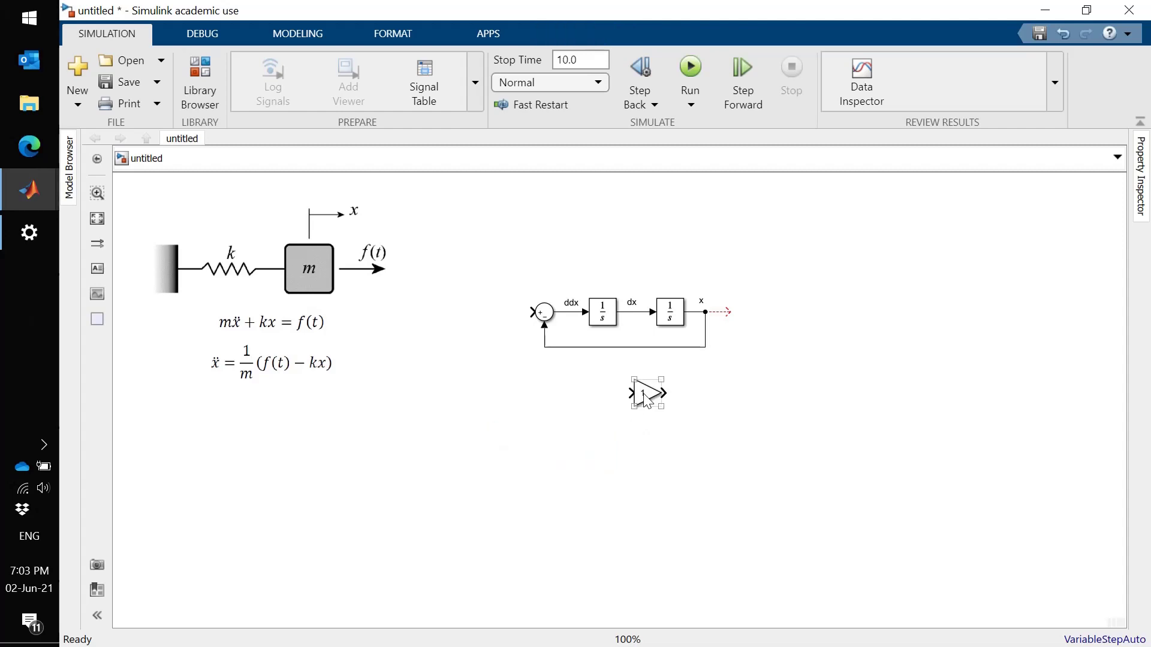
pyautogui.moveTo(645, 401); pyautogui.dragTo(639, 353)
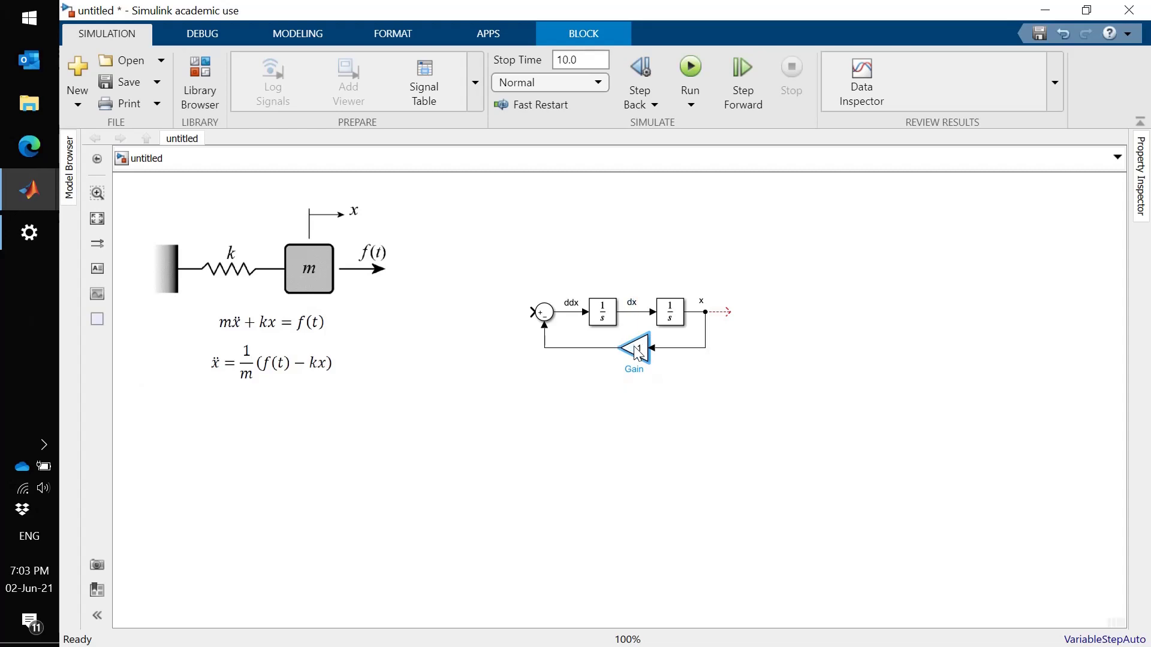
pyautogui.click(641, 426)
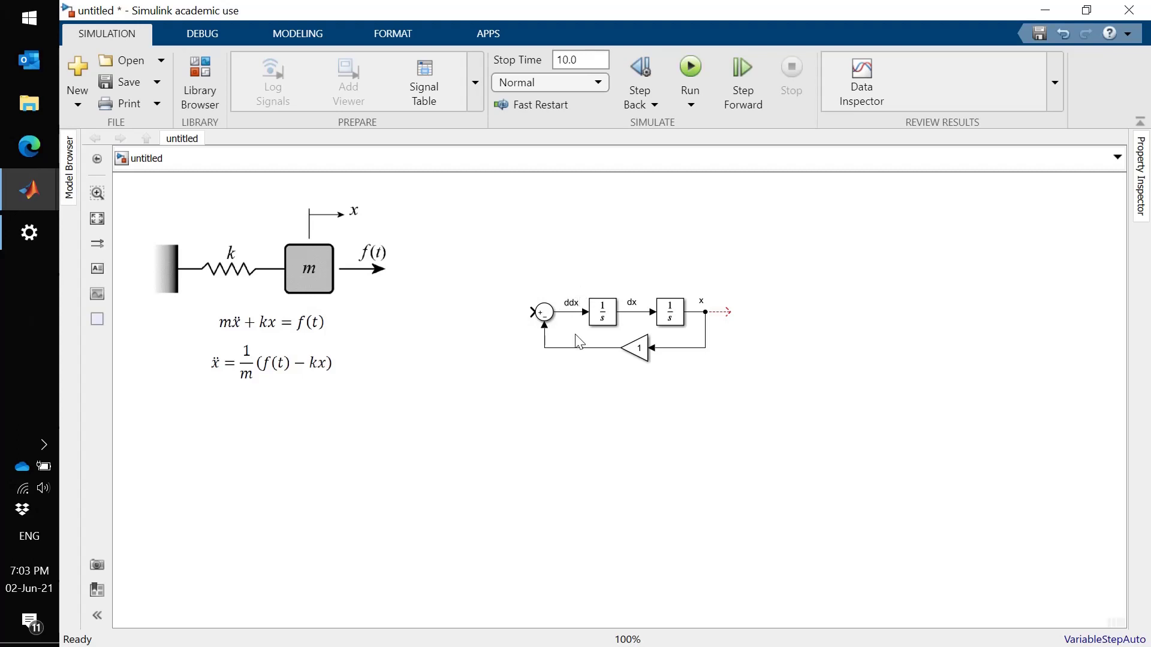
# Add a Step block from the Sources library and connect it to the Sum block's positive input.
pyautogui.click(200, 75)
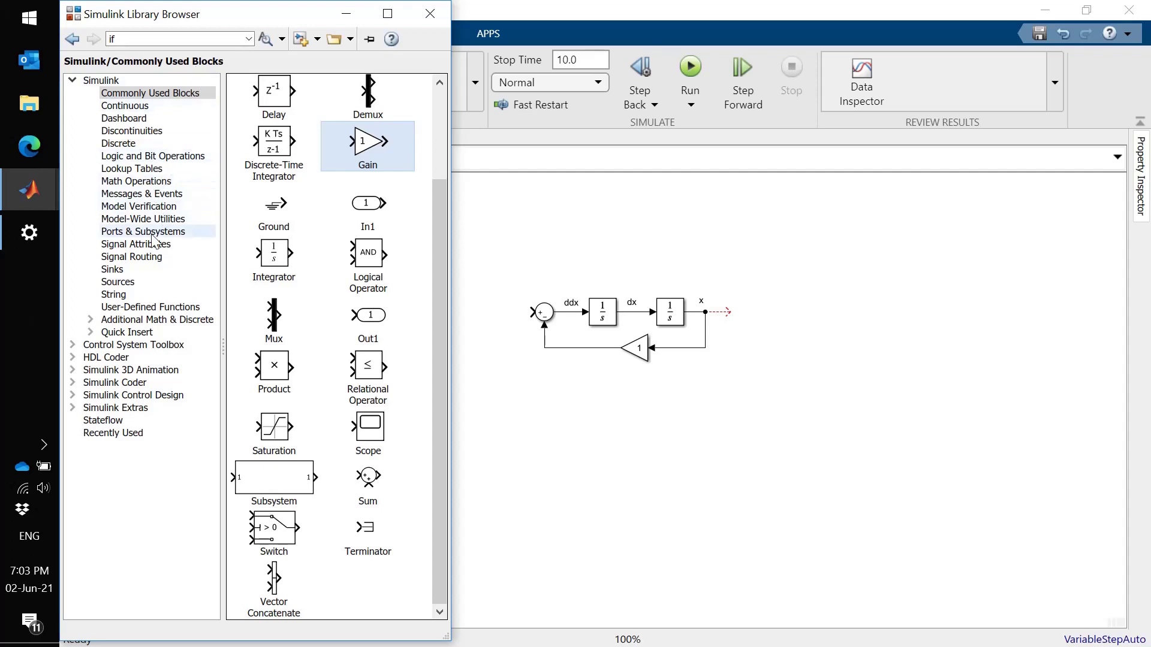
pyautogui.click(118, 282)
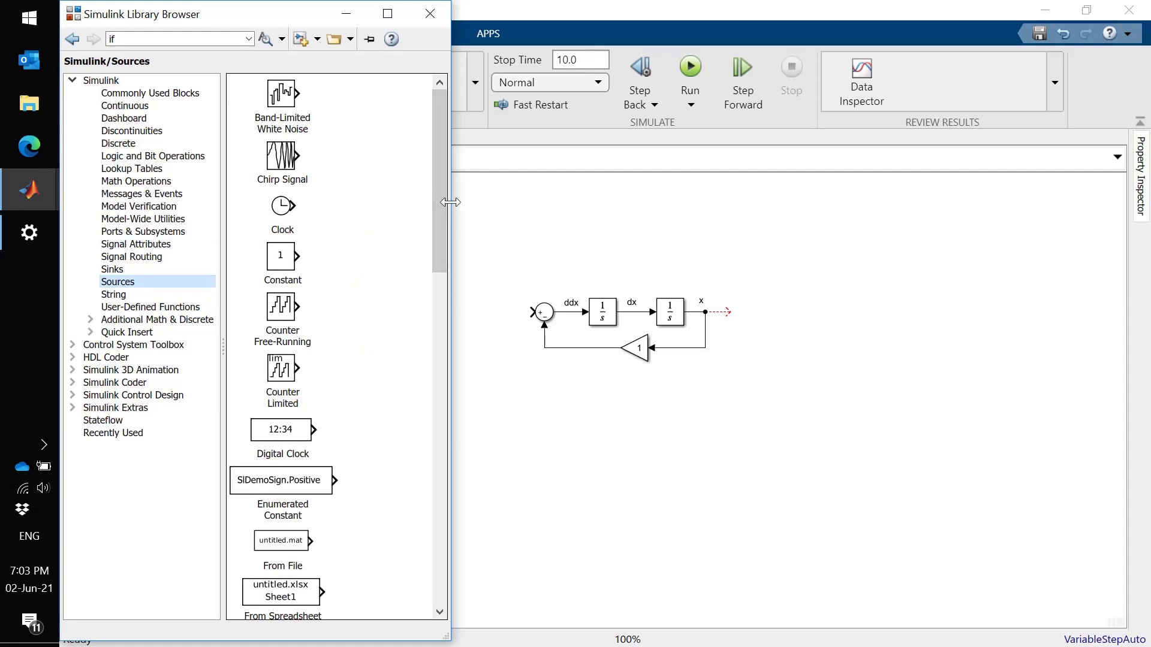
pyautogui.moveTo(450, 203); pyautogui.dragTo(485, 363)
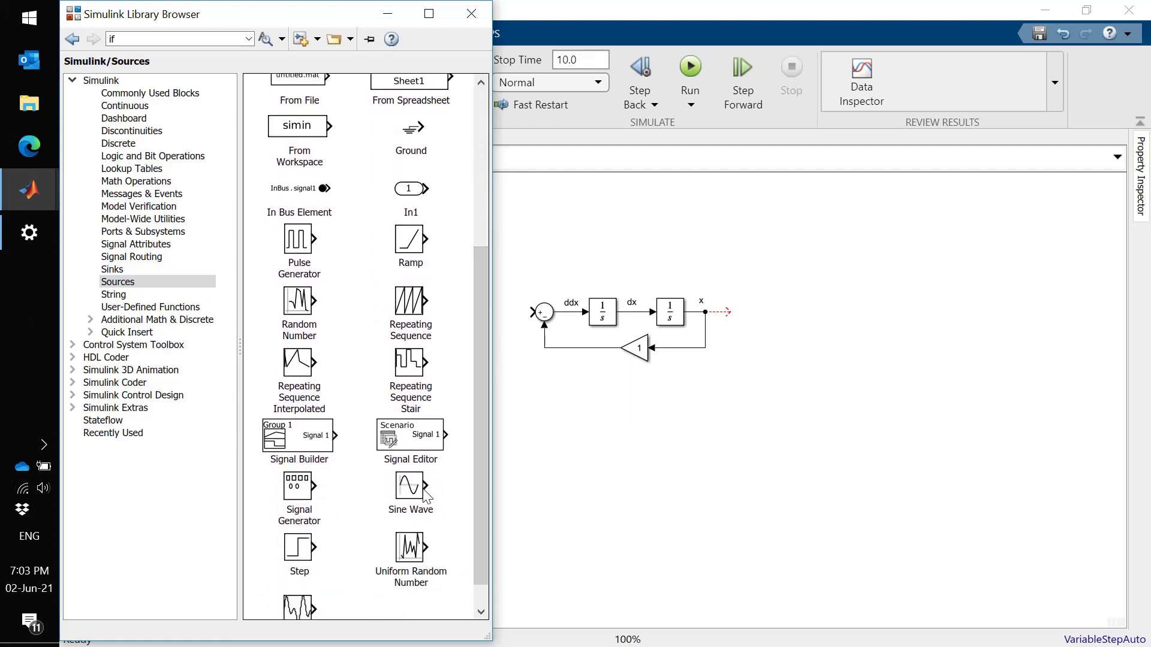
pyautogui.click(304, 543)
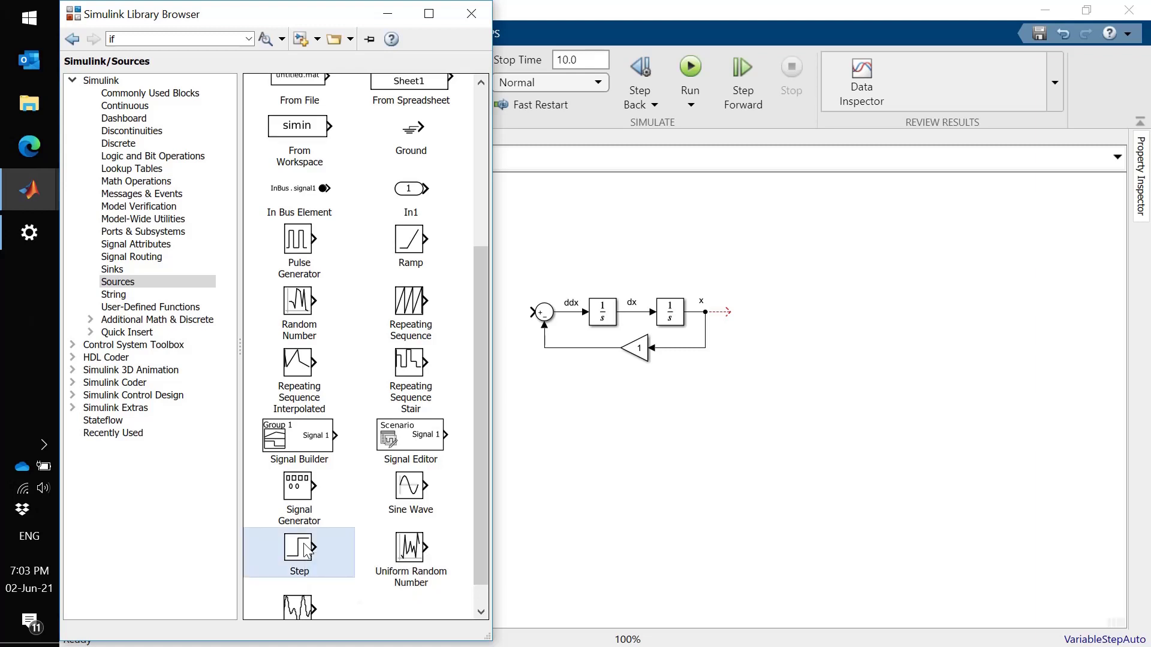
pyautogui.moveTo(306, 550); pyautogui.dragTo(481, 322)
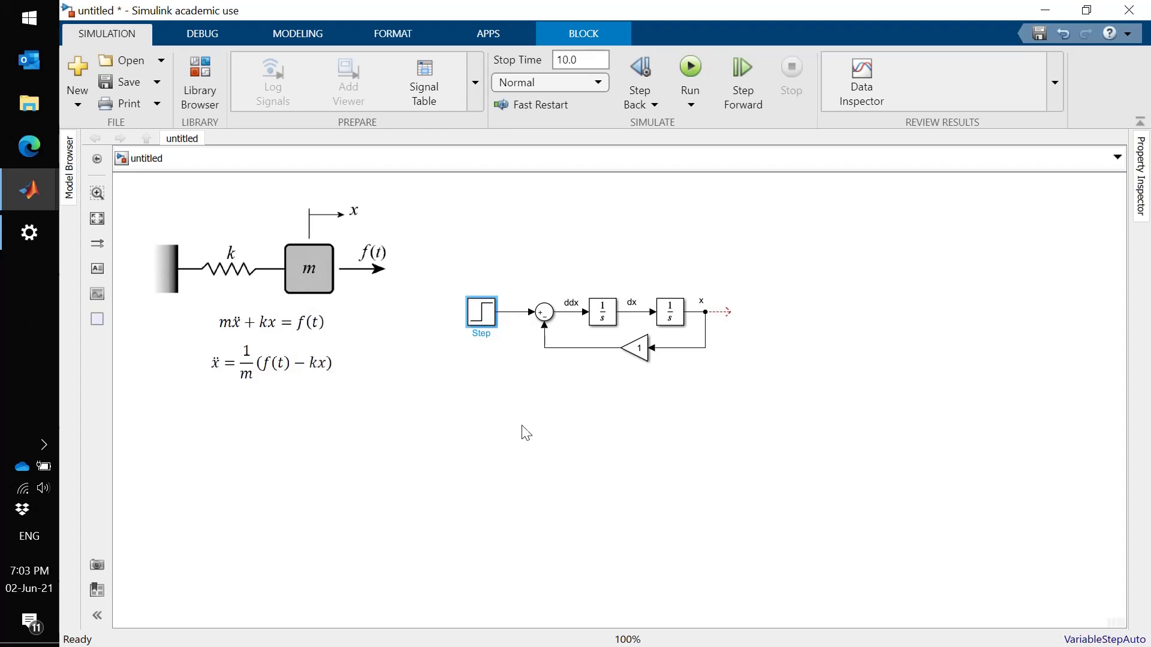
# Rename the Step block as f(t).
pyautogui.doubleClick(482, 338)
pyautogui.press('BackSpace')
pyautogui.write('f(t)')
pyautogui.click(480, 380)
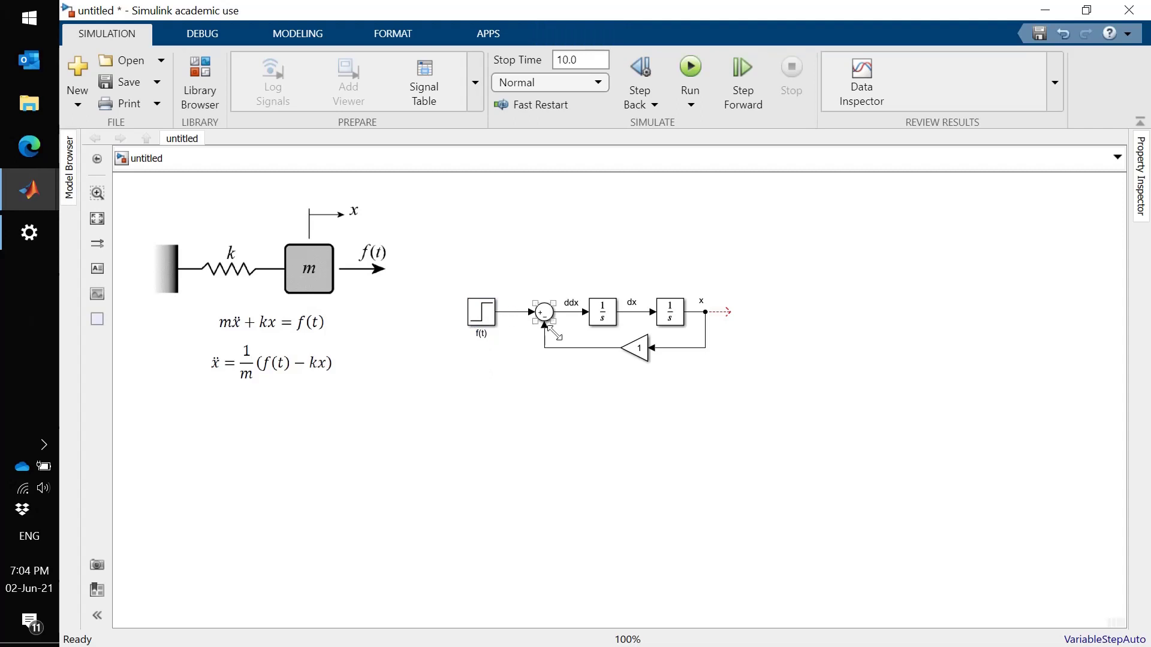
# Rename the Gain block in the feedback line as k.
pyautogui.click(646, 358)
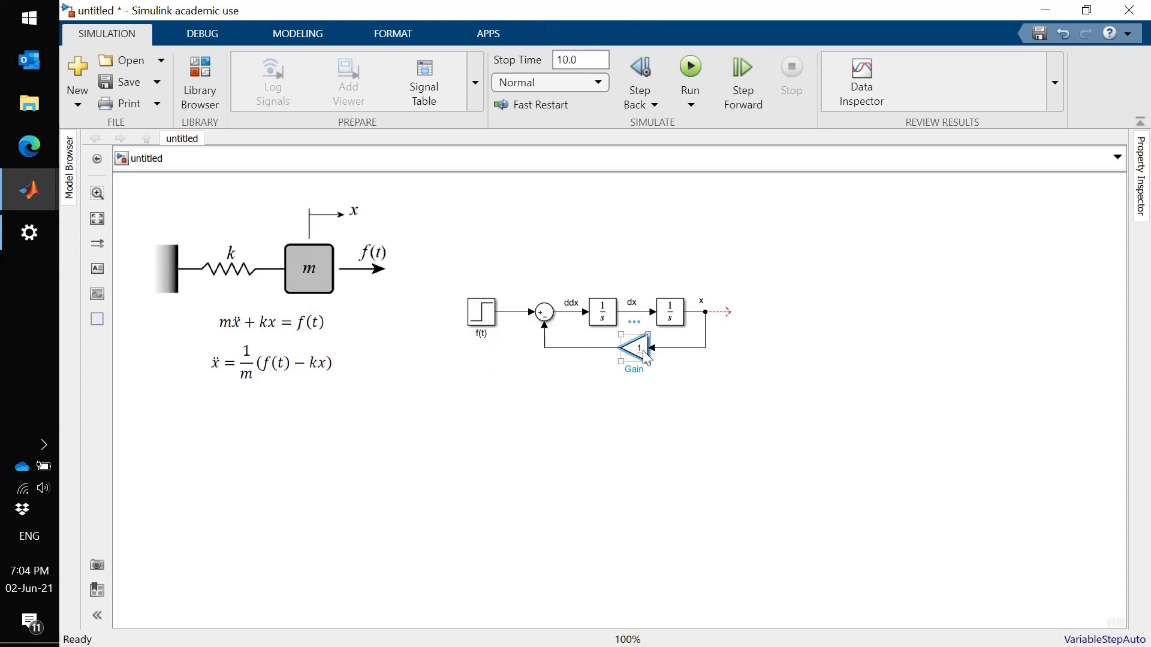
pyautogui.doubleClick(639, 373)
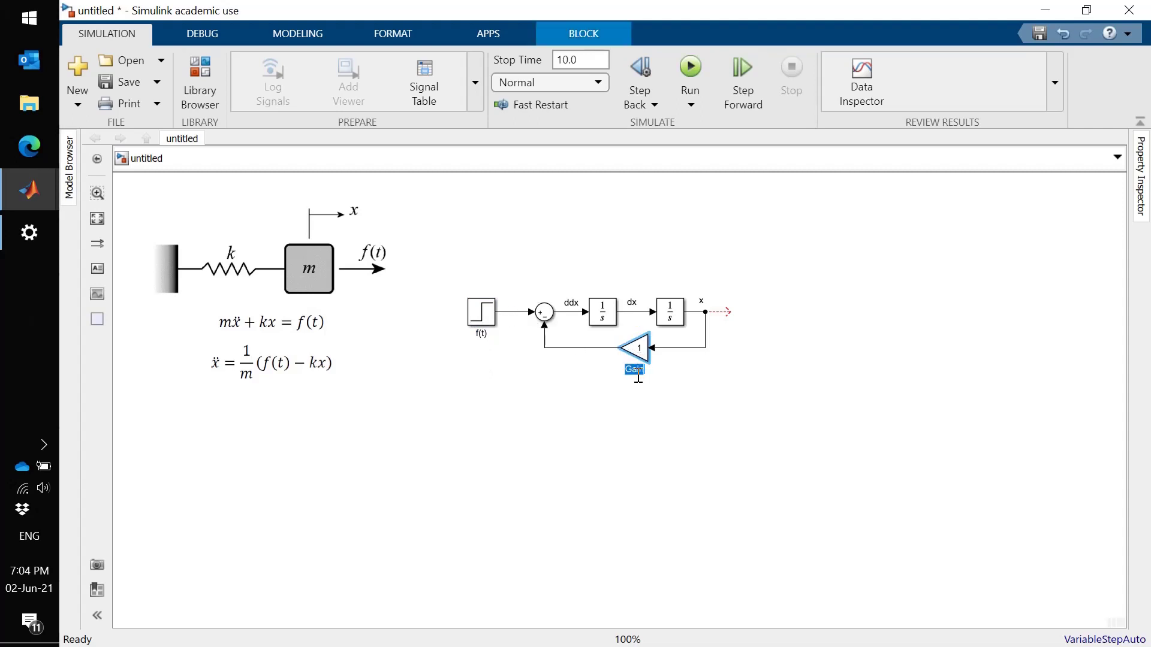
pyautogui.write('k')
pyautogui.click(640, 427)
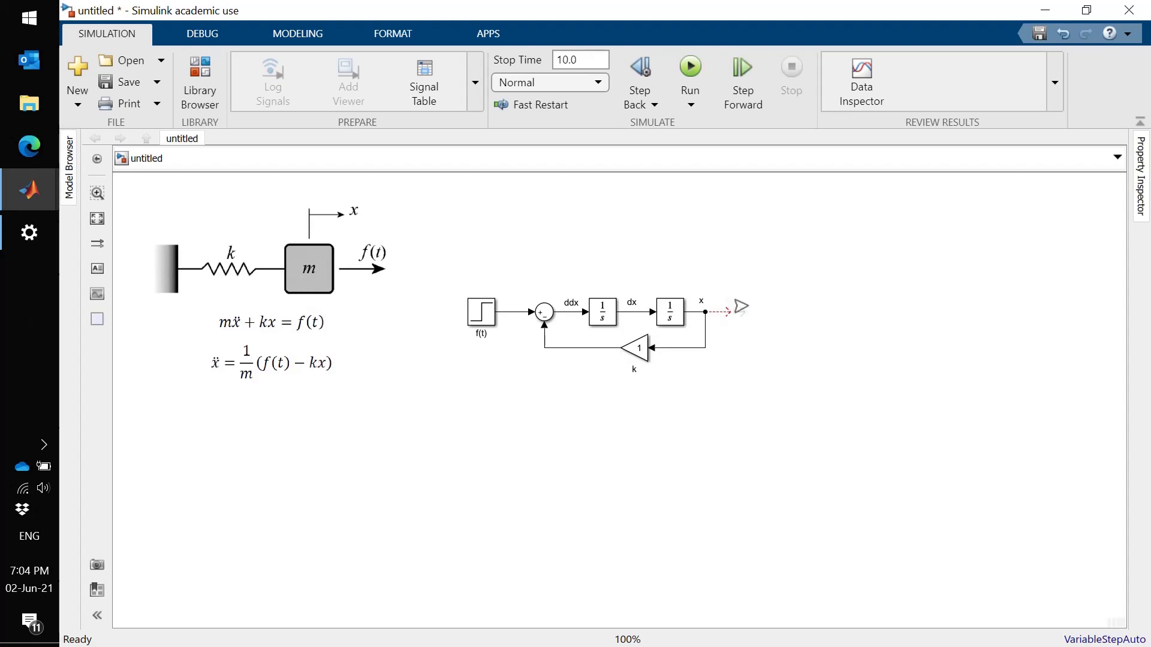
# Add a Scope block from the Sinks library and connect it to the open end of the x line.
pyautogui.click(198, 73)
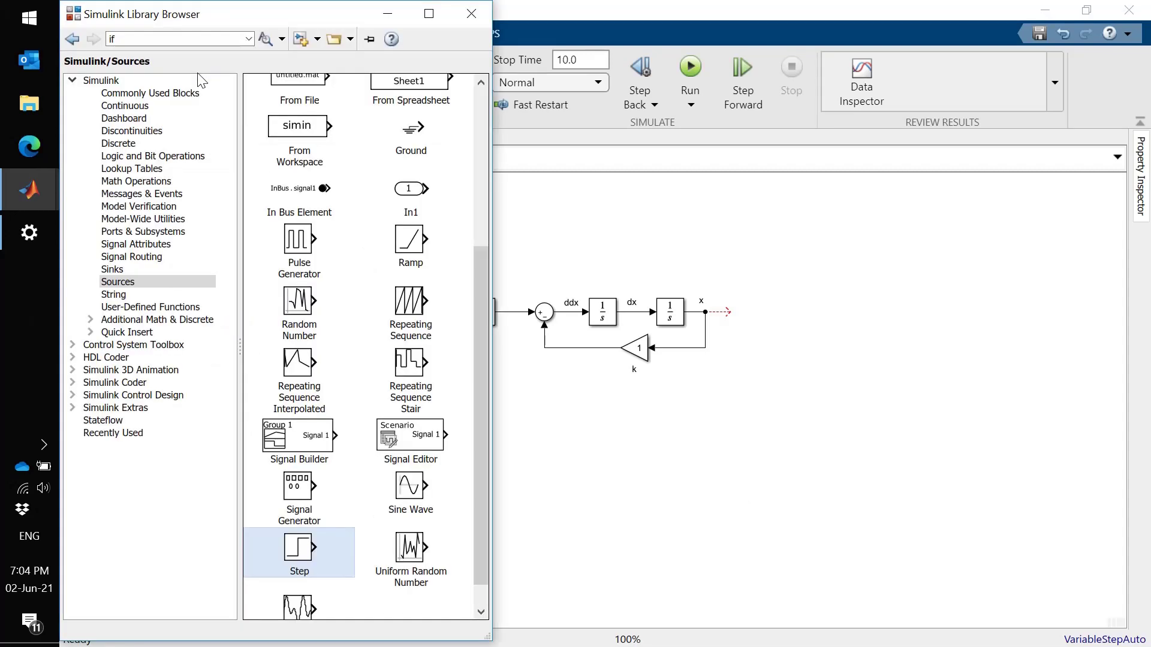
pyautogui.click(113, 270)
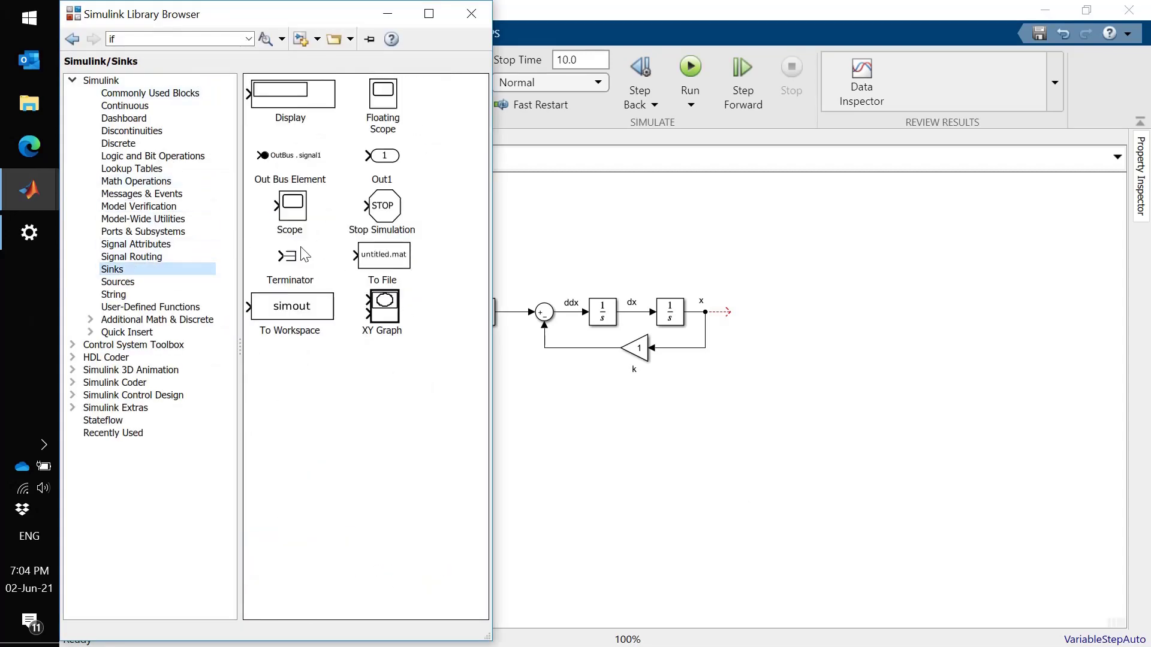
pyautogui.moveTo(294, 215)
pyautogui.mouseDown()
pyautogui.moveTo(694, 268)
pyautogui.moveTo(788, 303)
pyautogui.moveTo(774, 319)
pyautogui.moveTo(757, 312)
pyautogui.mouseUp()
pyautogui.click(743, 312)
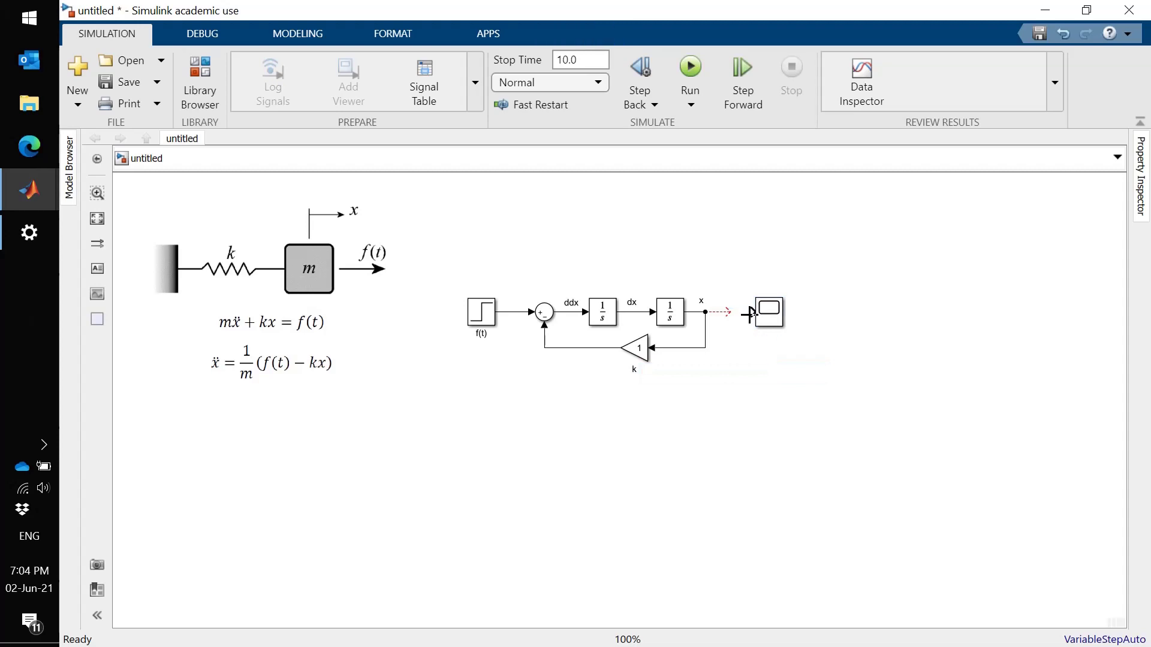
pyautogui.click(732, 312)
# Shift the integrators, feedback gain and Scope away from the Sum block to make room, and move the ddx annotation beside the first integrator.
pyautogui.moveTo(601, 268); pyautogui.dragTo(776, 374)
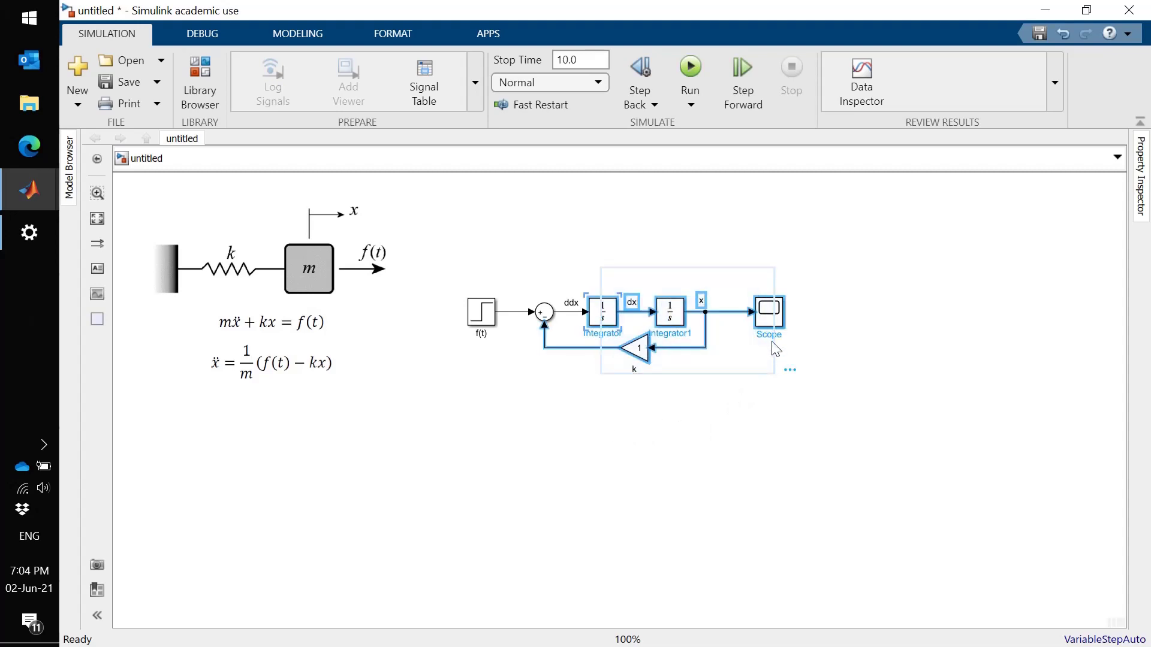
pyautogui.moveTo(769, 323); pyautogui.dragTo(826, 315)
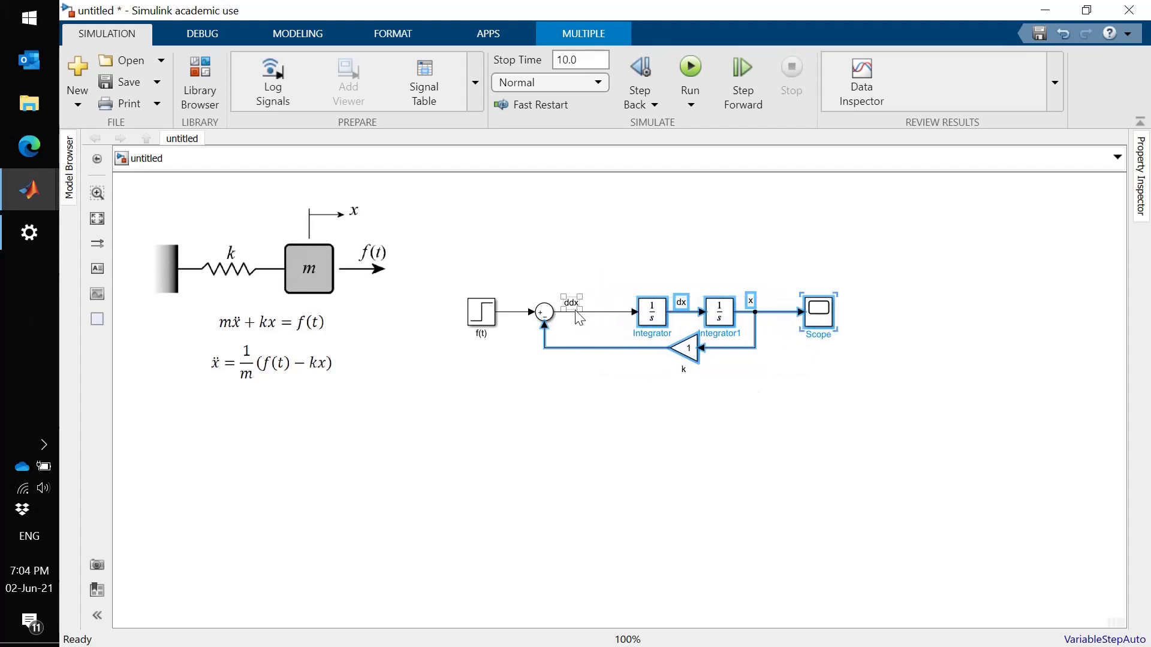
pyautogui.moveTo(579, 313); pyautogui.dragTo(623, 309)
pyautogui.click(634, 389)
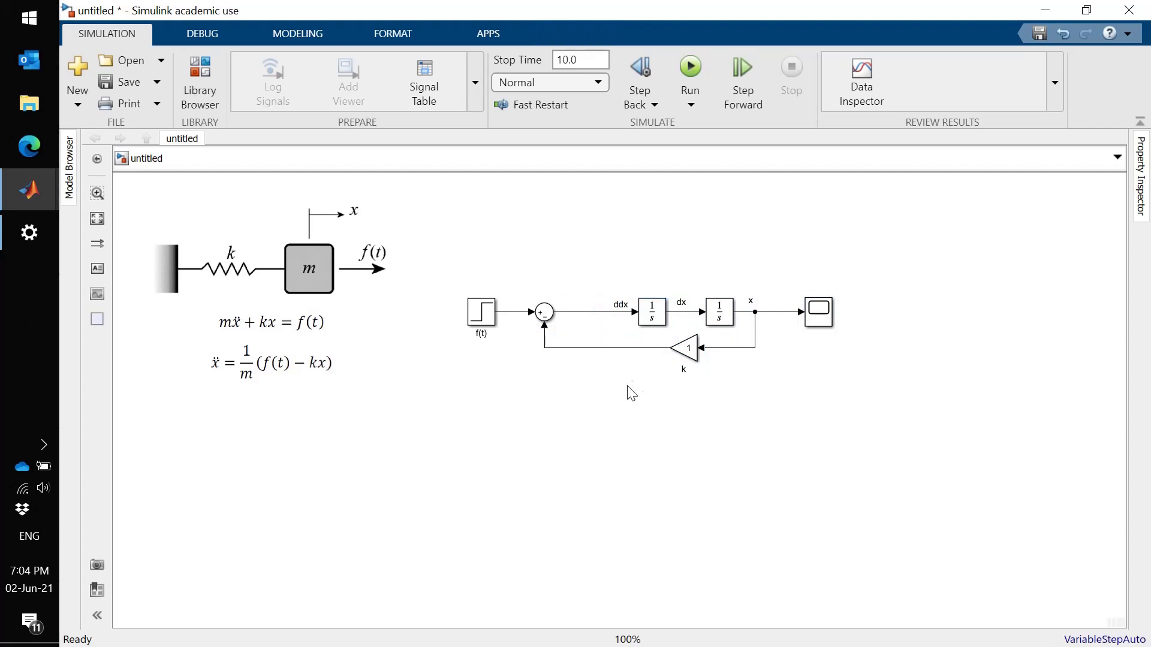
# Insert a Gain block from the Commonly Used Blocks library on the line between the Sum block and the first integrator.
pyautogui.click(262, 372)
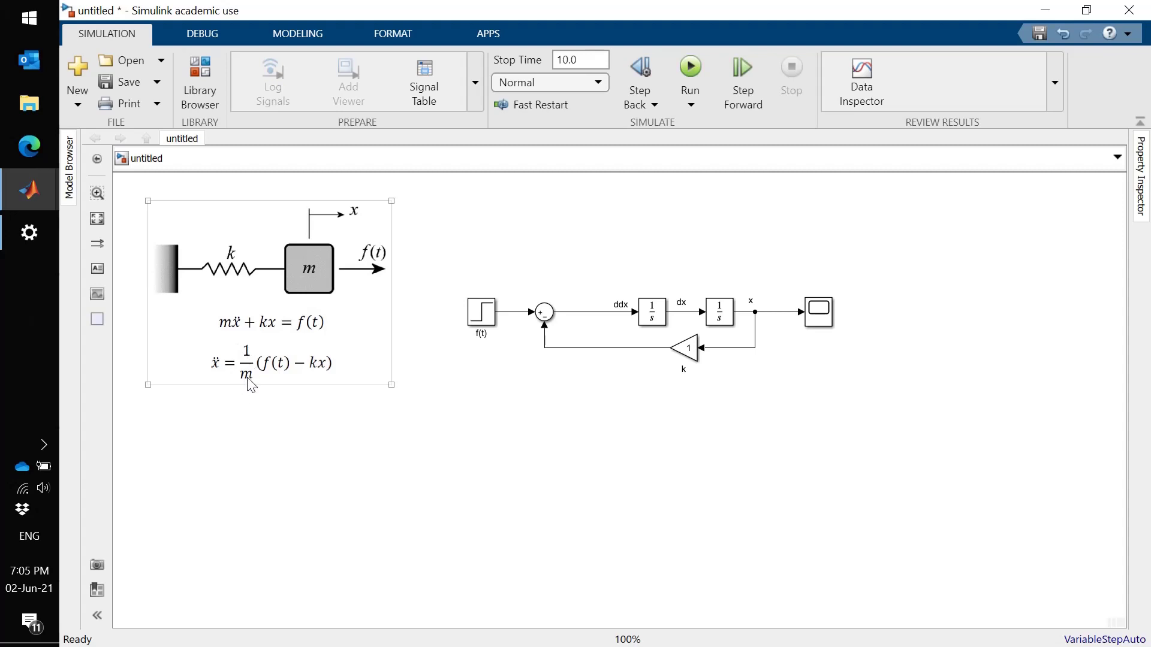
pyautogui.click(546, 442)
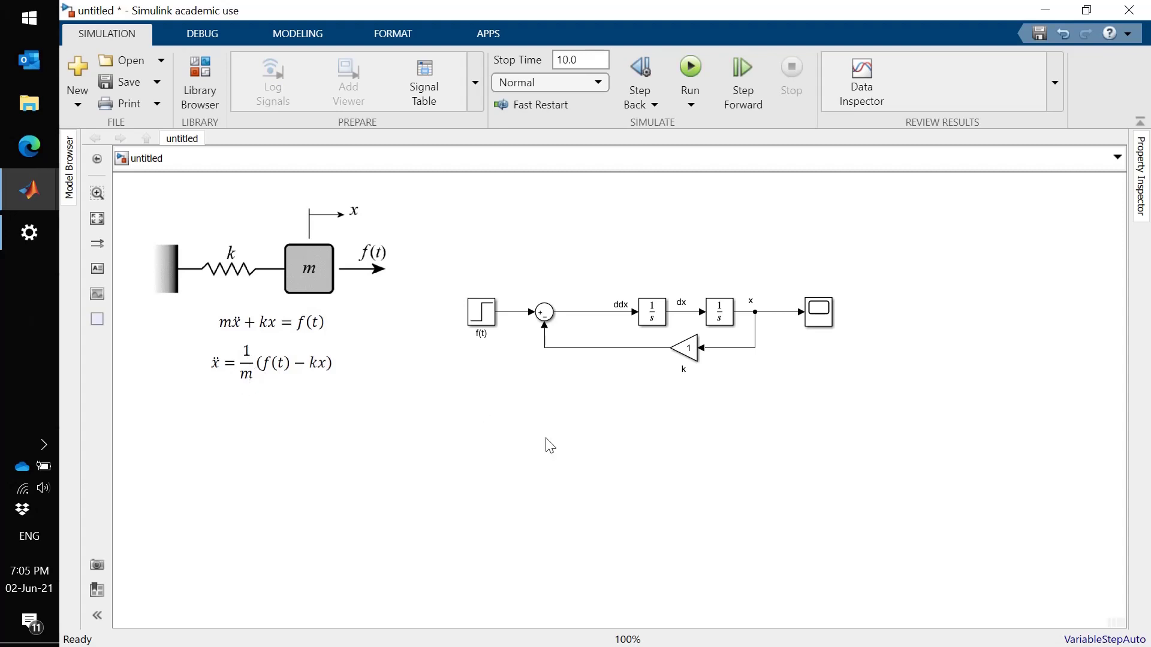
pyautogui.click(198, 81)
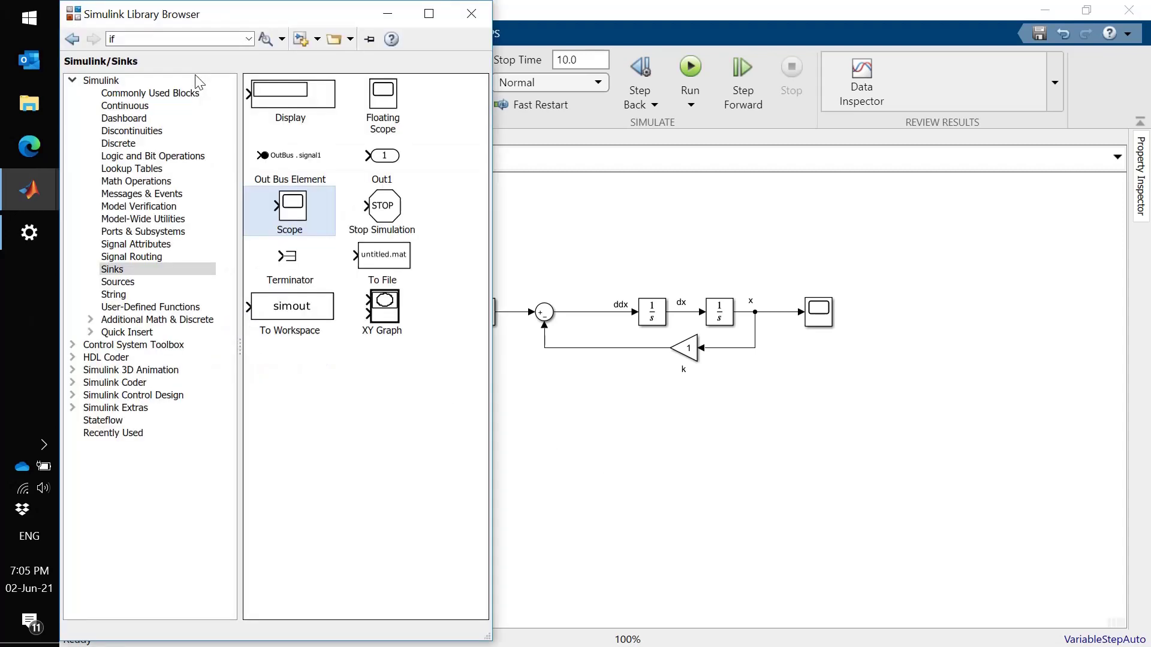
pyautogui.click(130, 94)
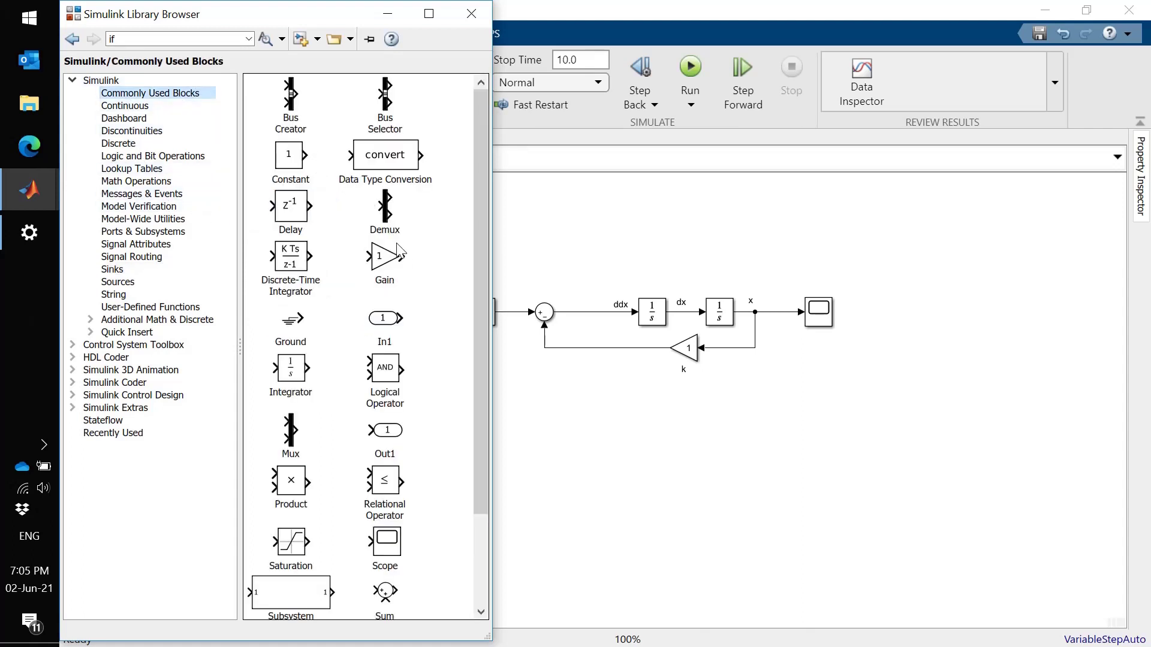
pyautogui.moveTo(382, 258); pyautogui.dragTo(591, 321)
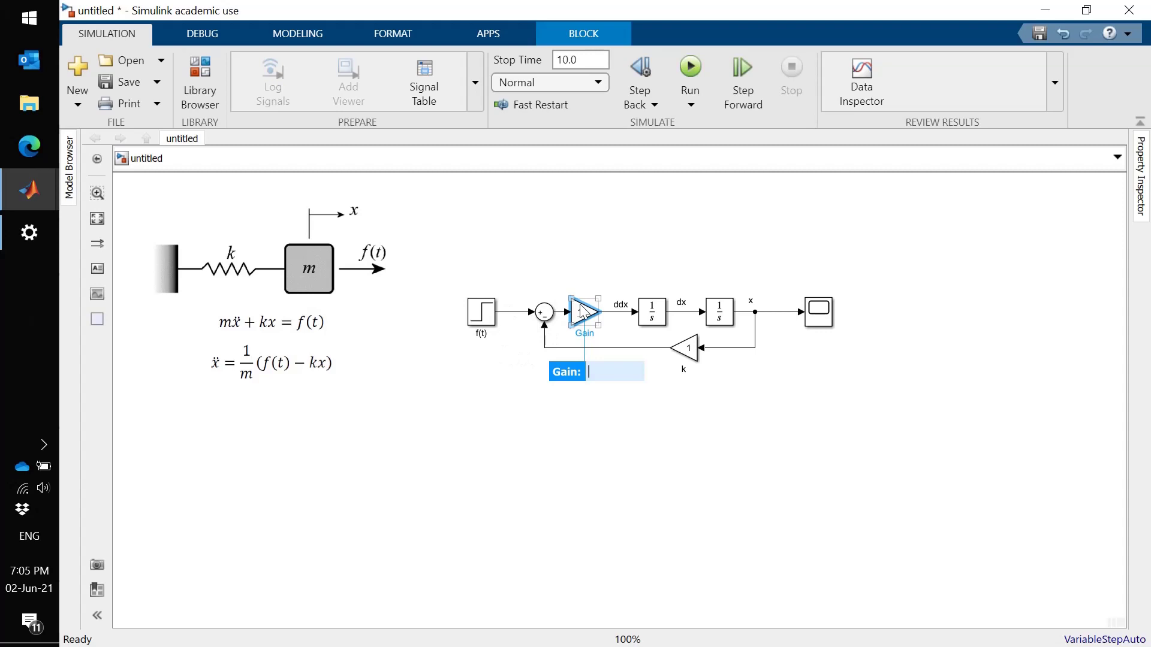
pyautogui.click(473, 415)
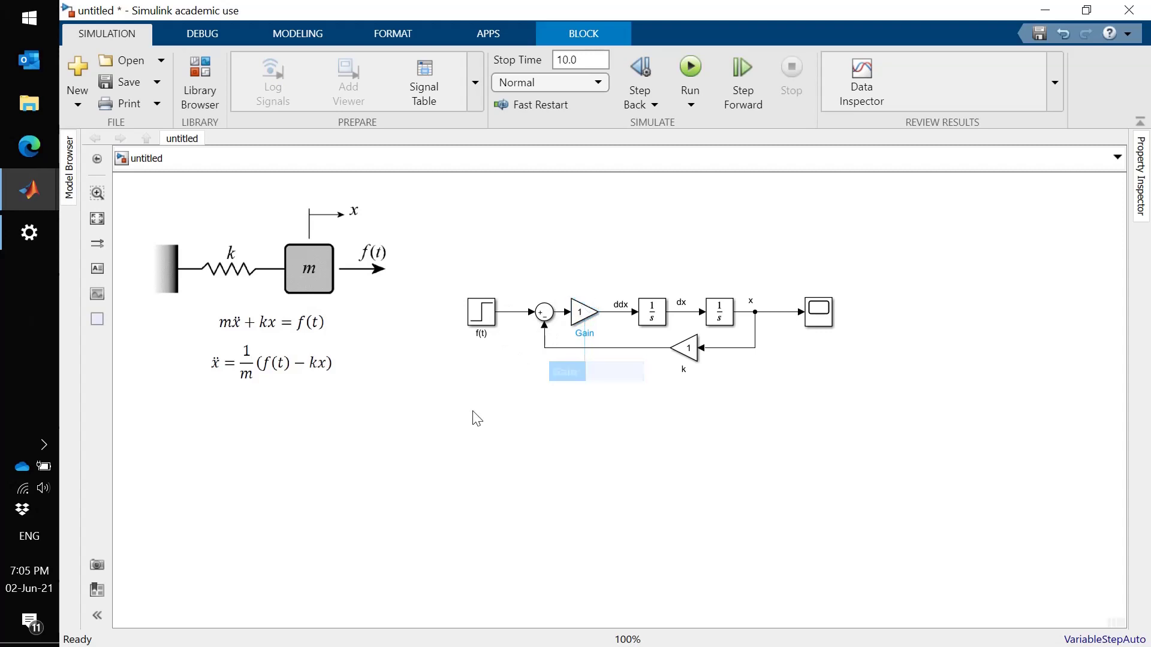
# Rename the Gain block after the Sum block as 1/m.
pyautogui.click(582, 315)
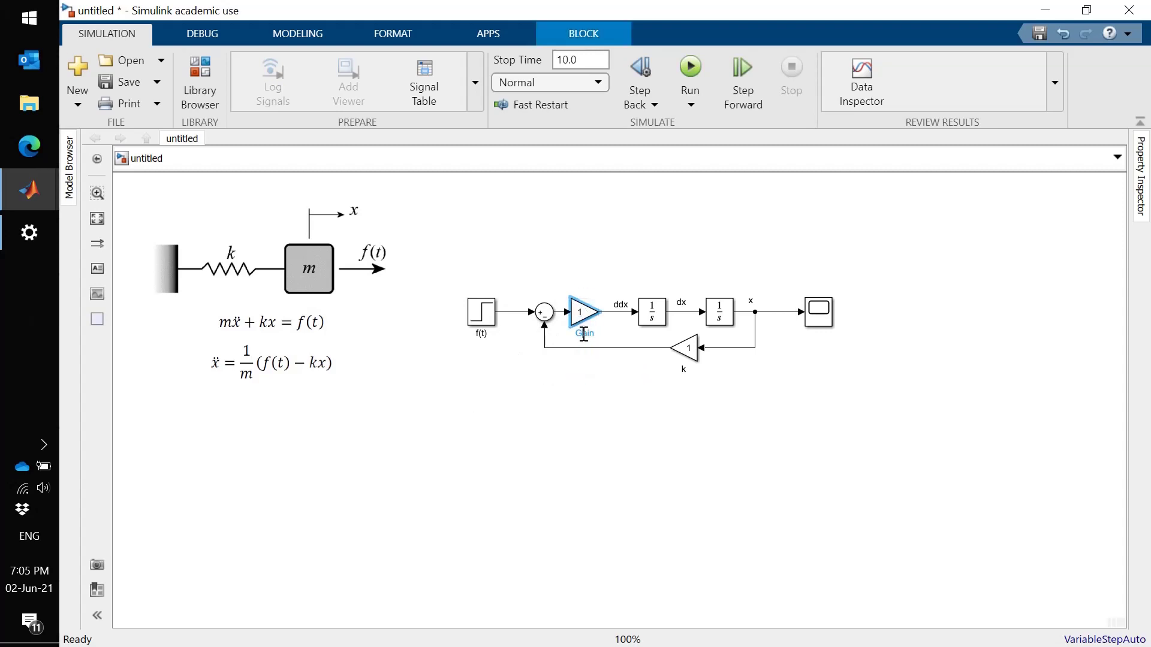
pyautogui.doubleClick(583, 334)
pyautogui.press('BackSpace')
pyautogui.write('1/m')
pyautogui.click(586, 395)
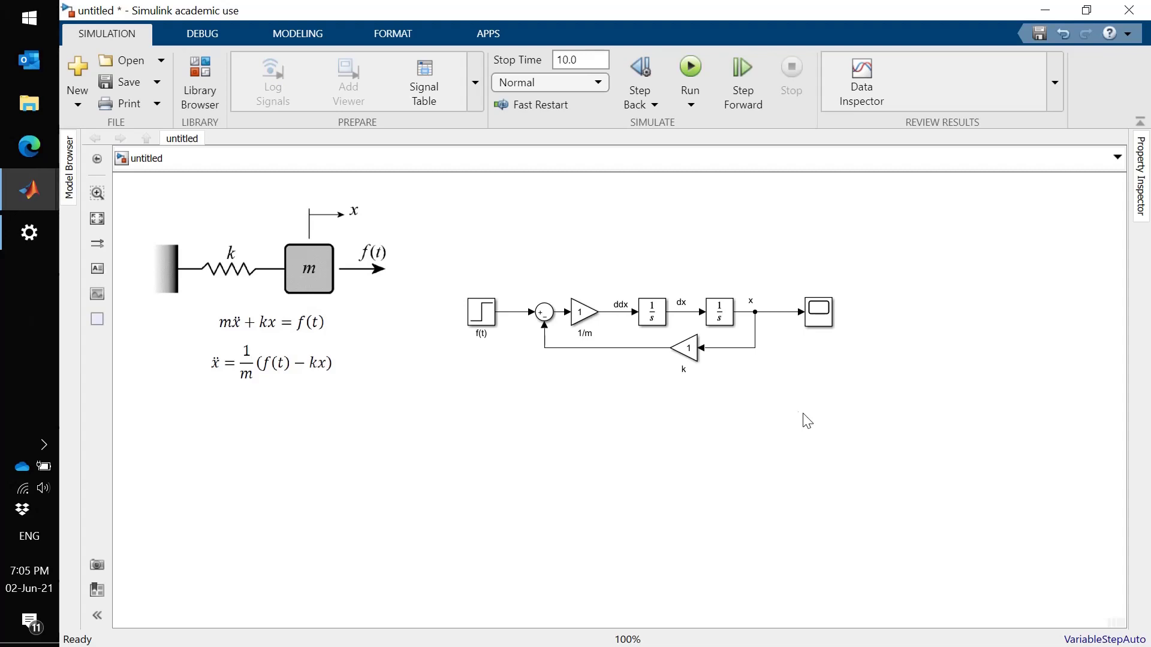
# Set the gain of the feedback block k to 8.
pyautogui.click(688, 353)
pyautogui.doubleClick(688, 354)
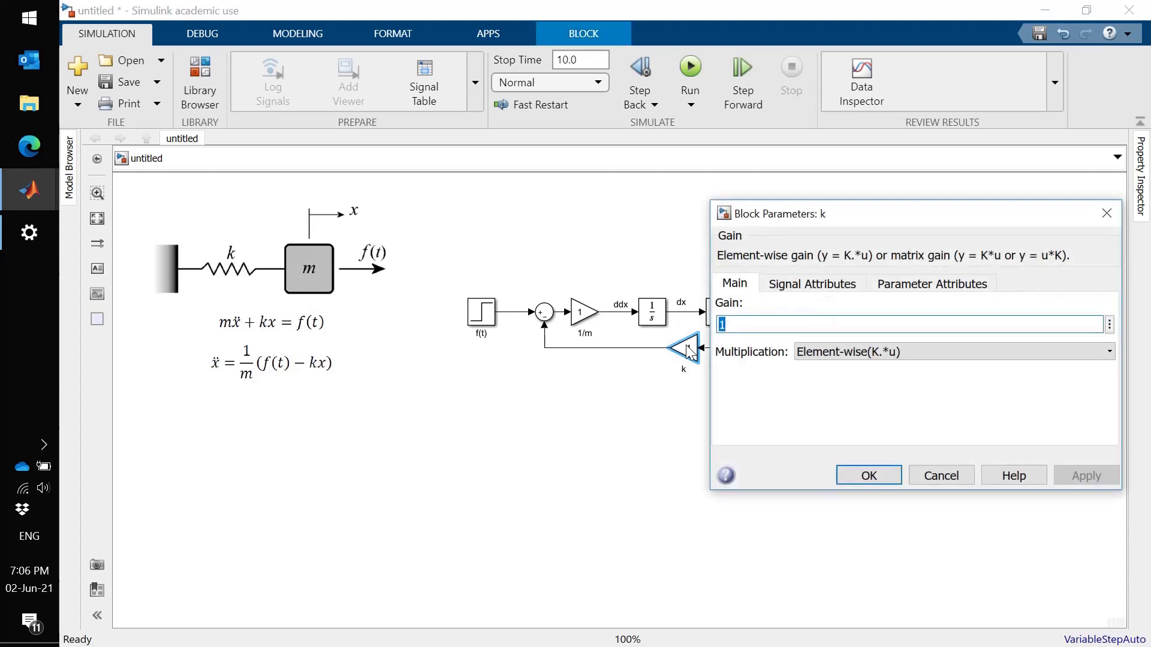
pyautogui.write('8')
pyautogui.press('Return')
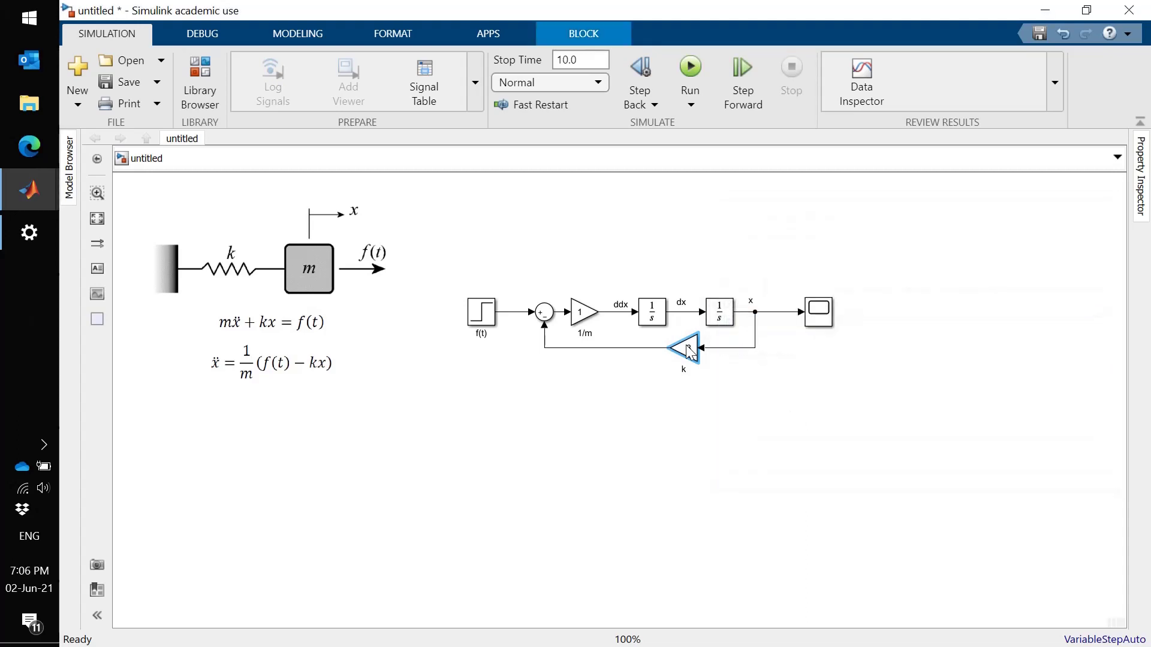
# Set the gain of the 1/m block to 1/2.
pyautogui.click(585, 319)
pyautogui.doubleClick(585, 316)
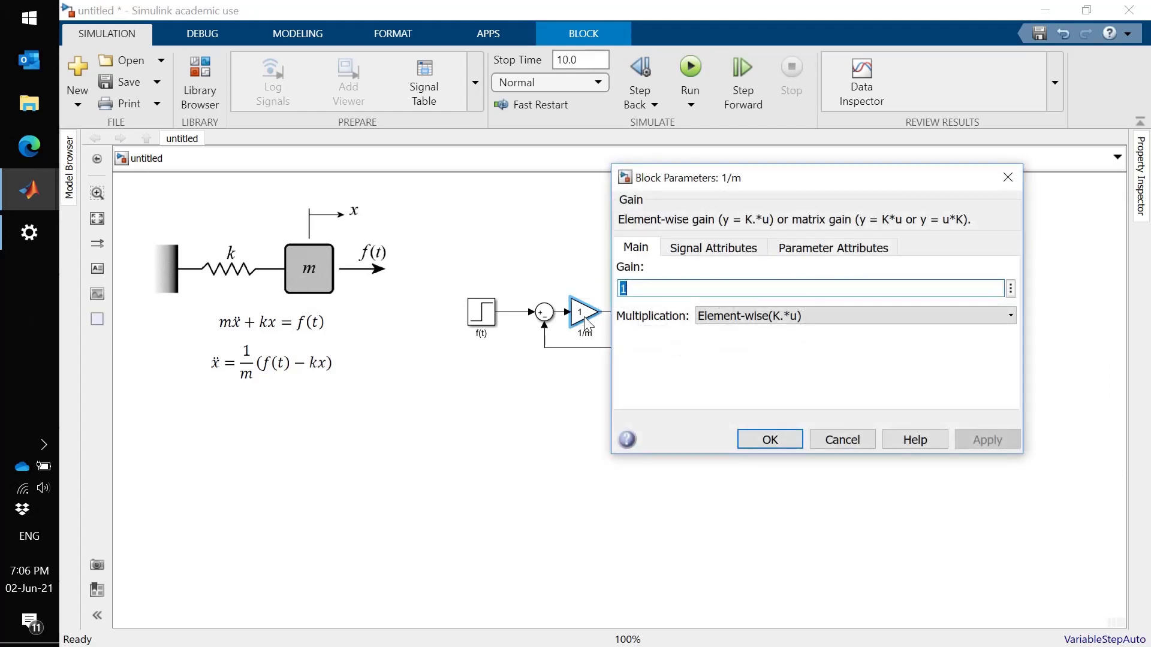
pyautogui.write('1/')
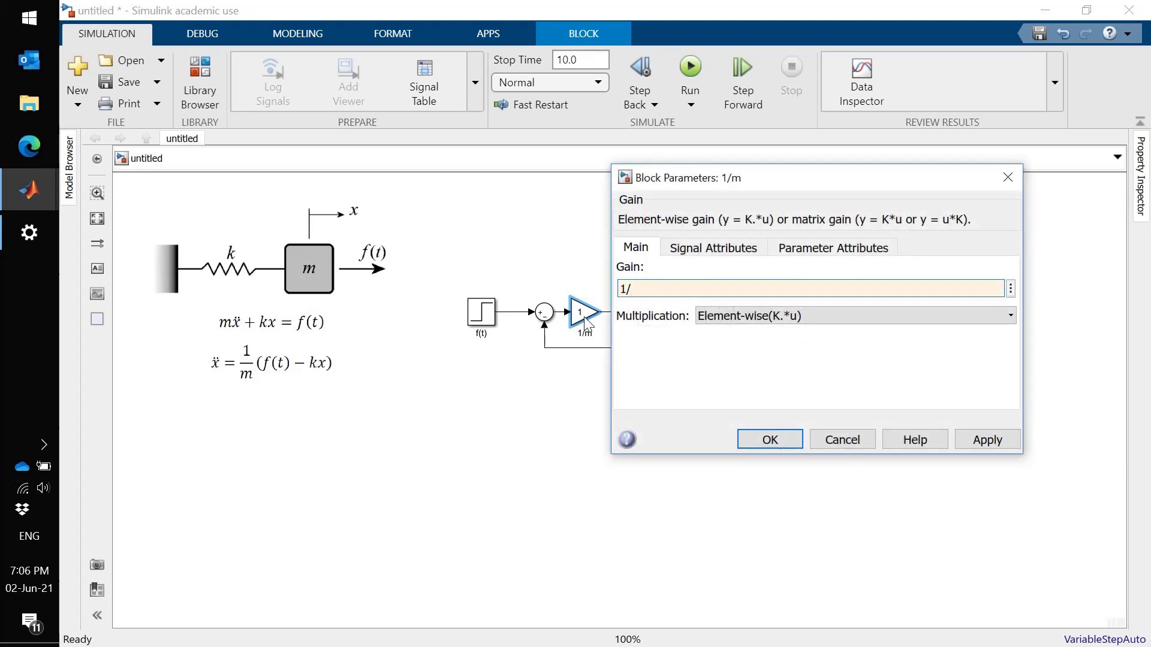
pyautogui.write('2')
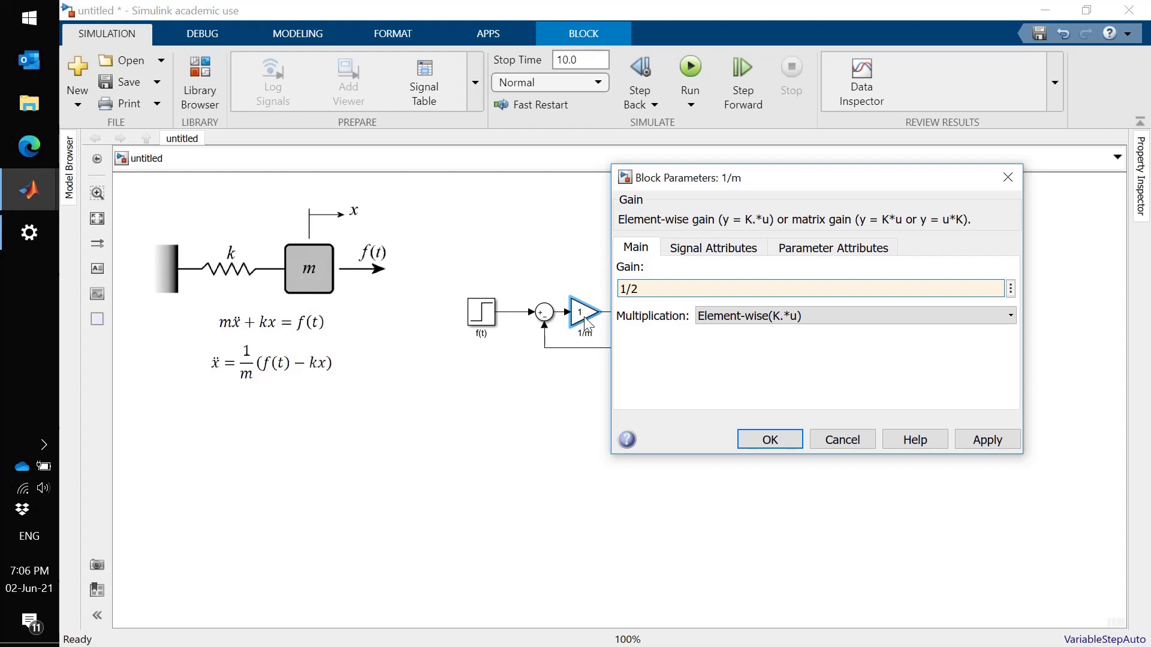
pyautogui.click(770, 443)
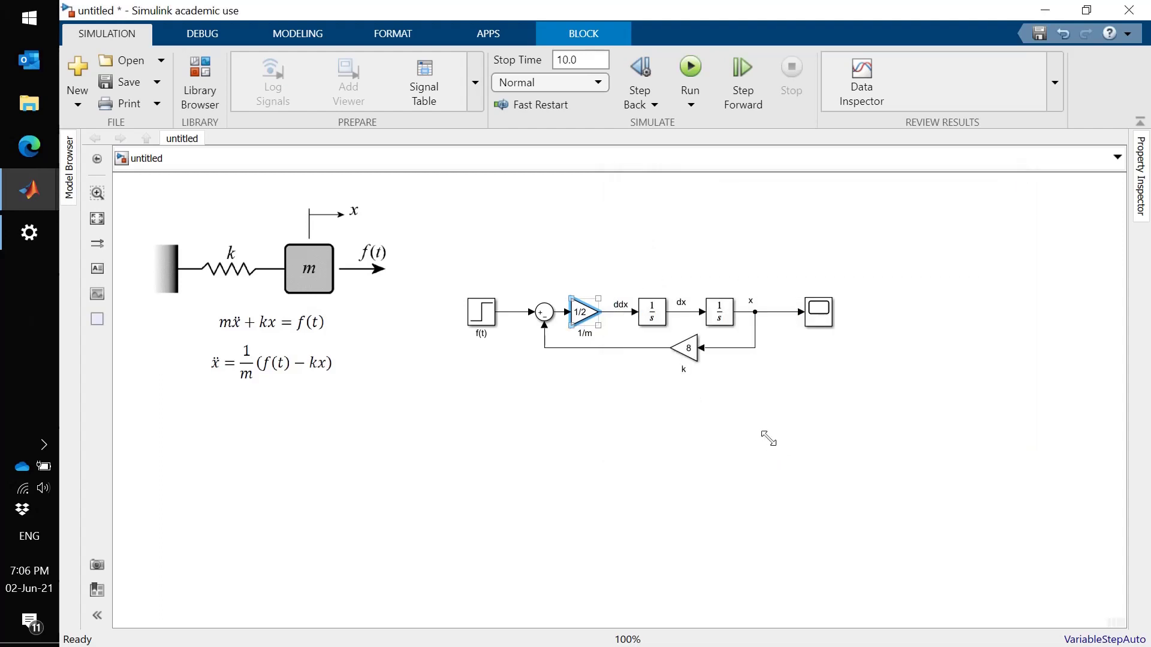
pyautogui.click(719, 303)
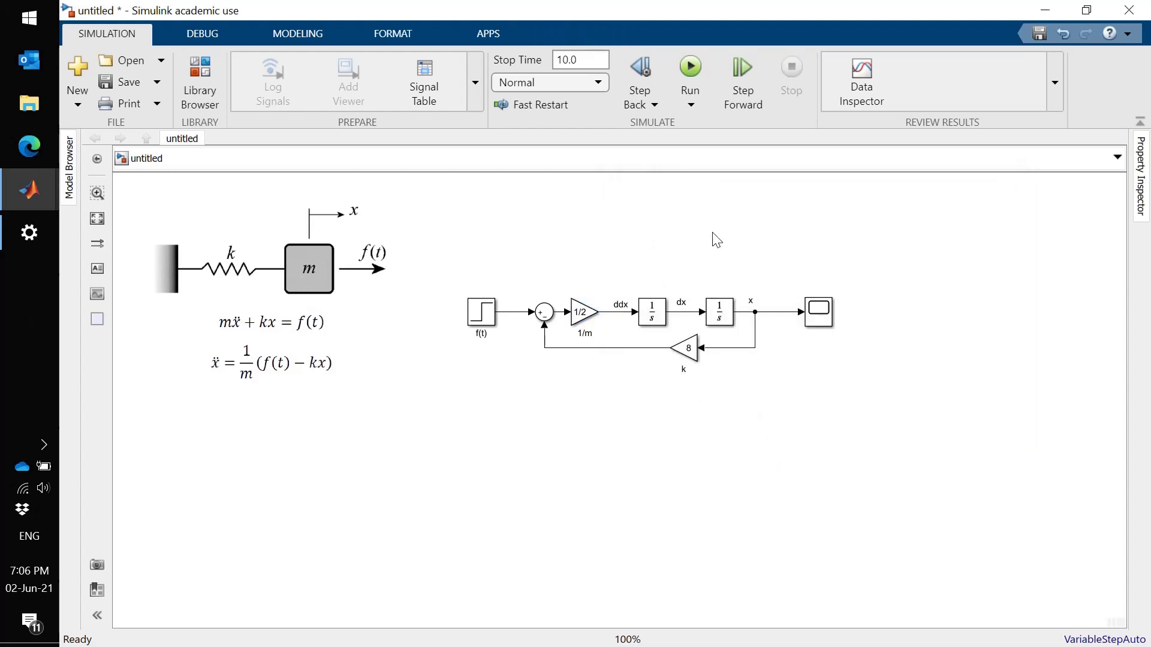
# Open the Scope, move its window clear of the Scope block and run the simulation to plot x.
pyautogui.click(815, 317)
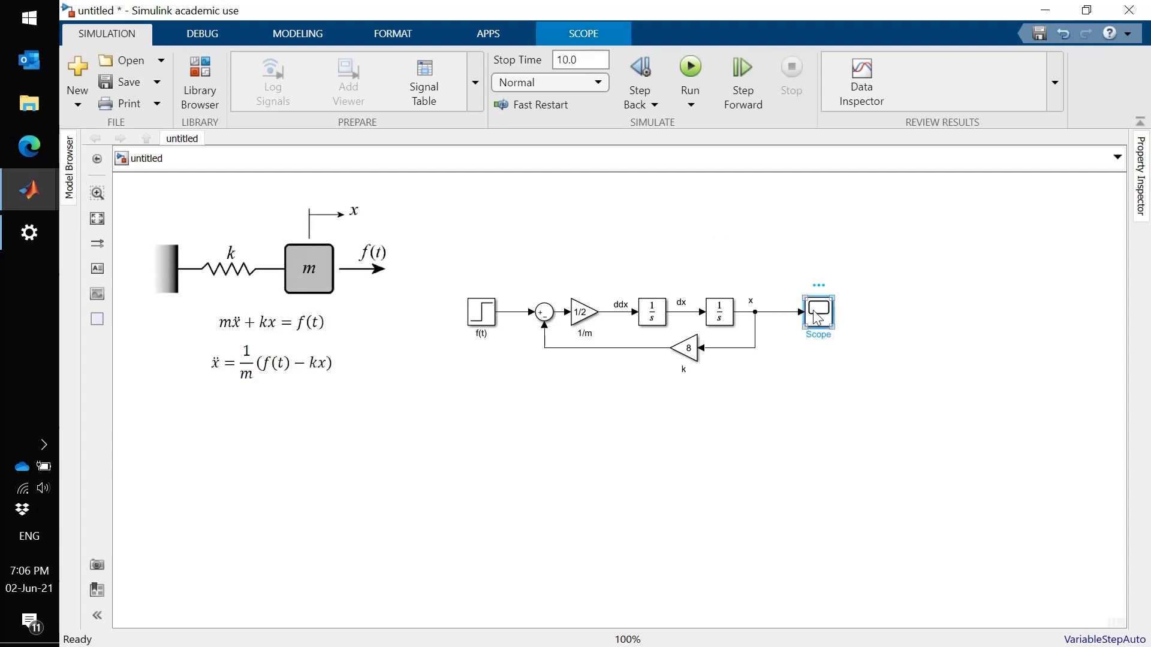
pyautogui.doubleClick(815, 312)
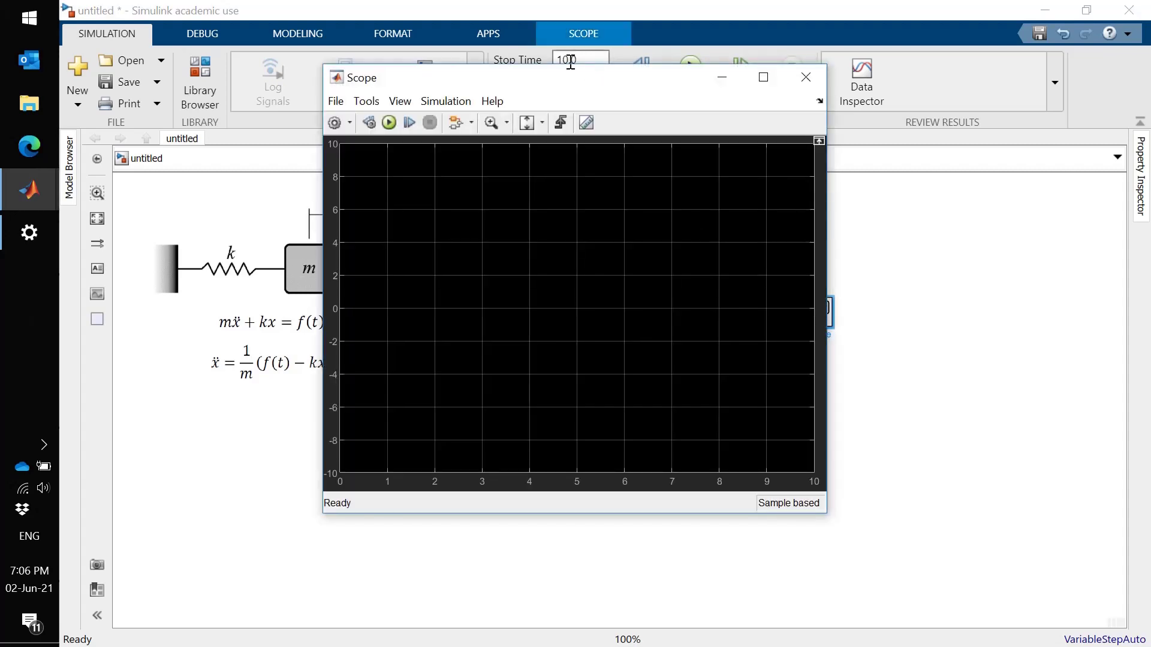
pyautogui.moveTo(565, 78); pyautogui.dragTo(463, 129)
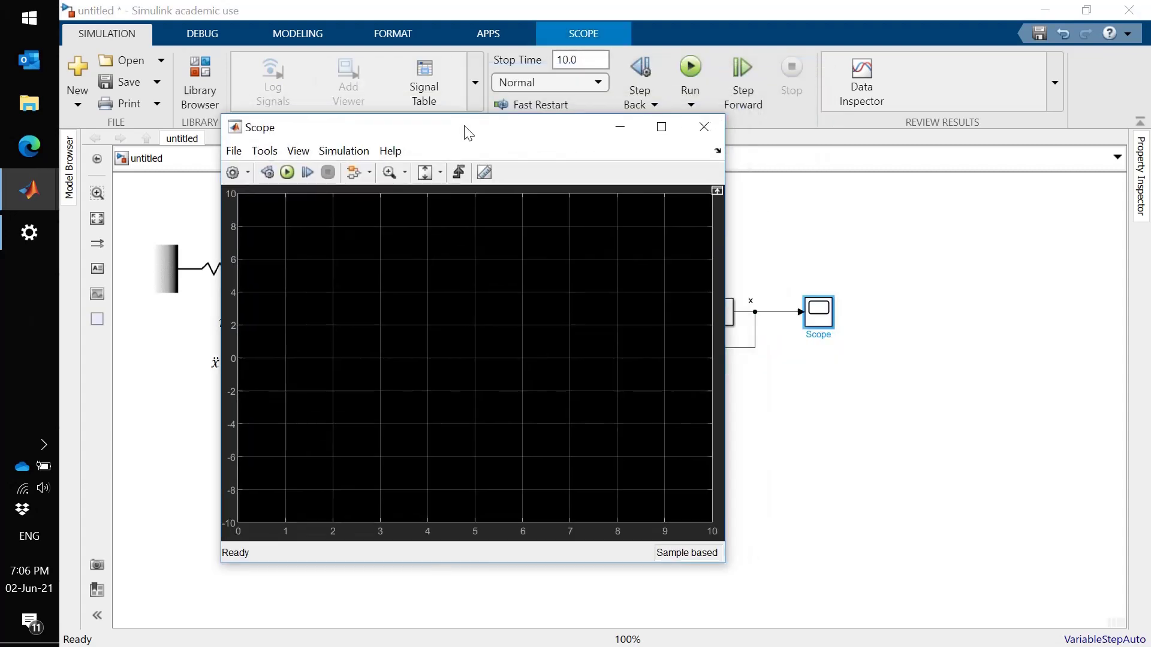
pyautogui.click(287, 173)
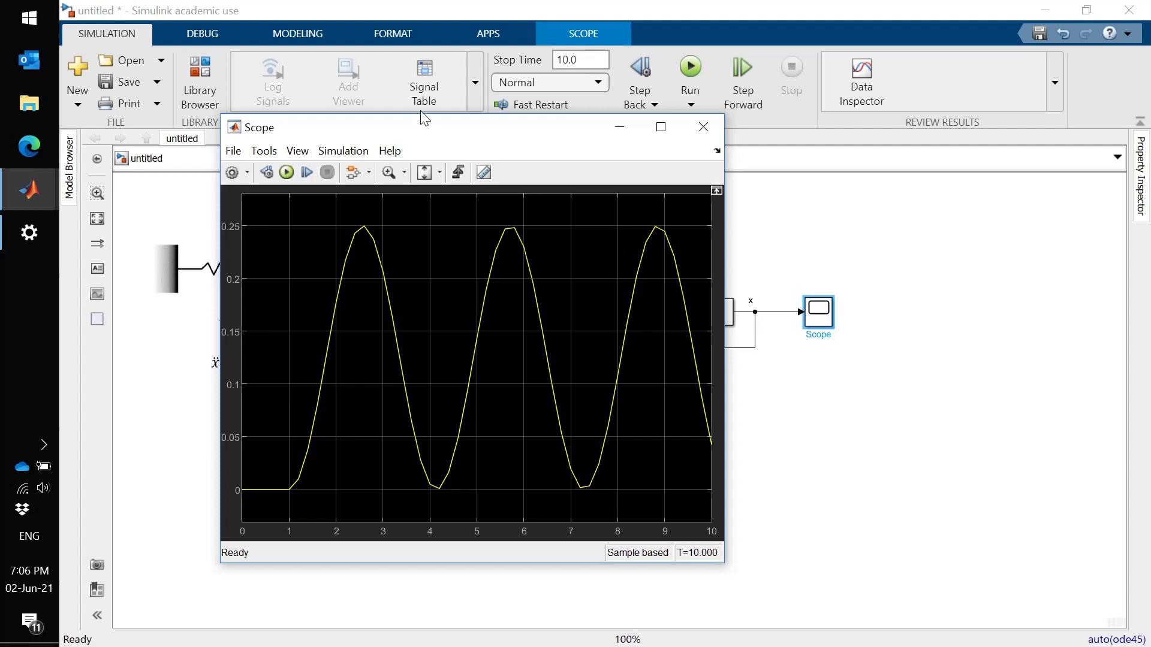
# Set the solver's maximum step size to 0.001 in the model configuration parameters.
pyautogui.click(301, 36)
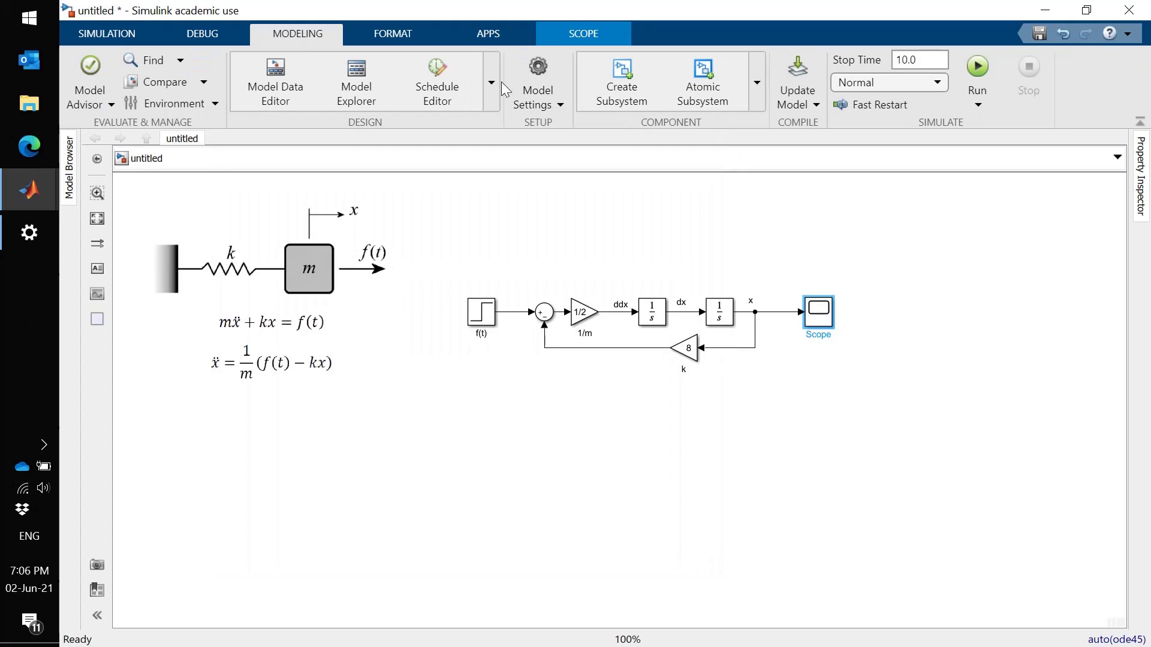
pyautogui.click(539, 67)
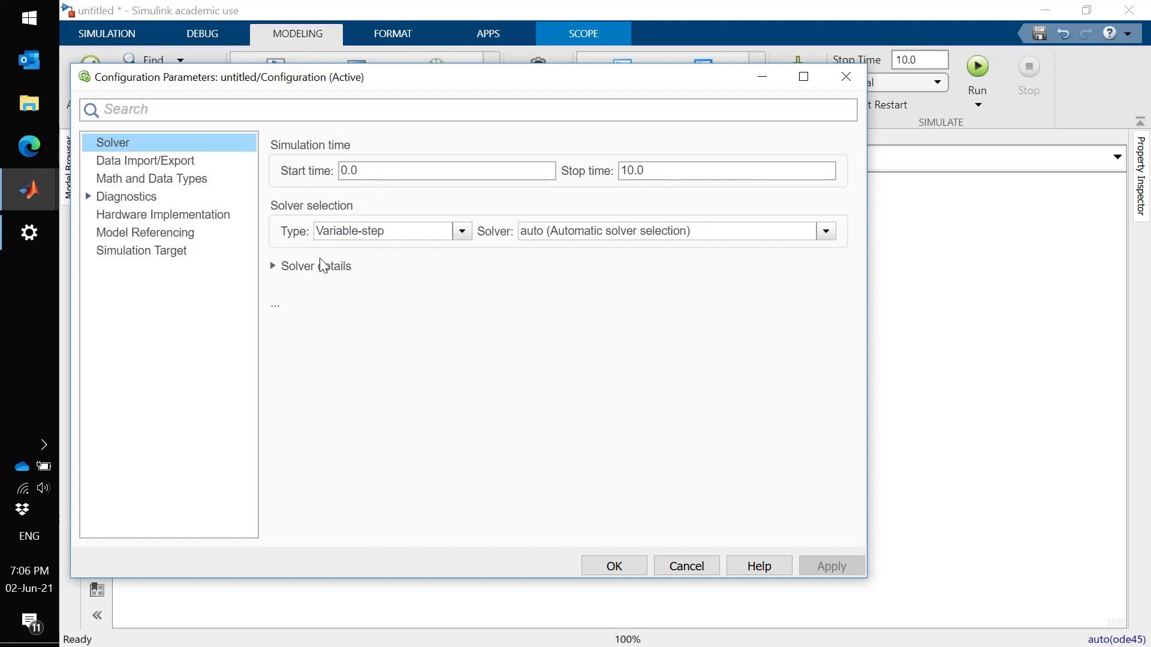
pyautogui.click(317, 271)
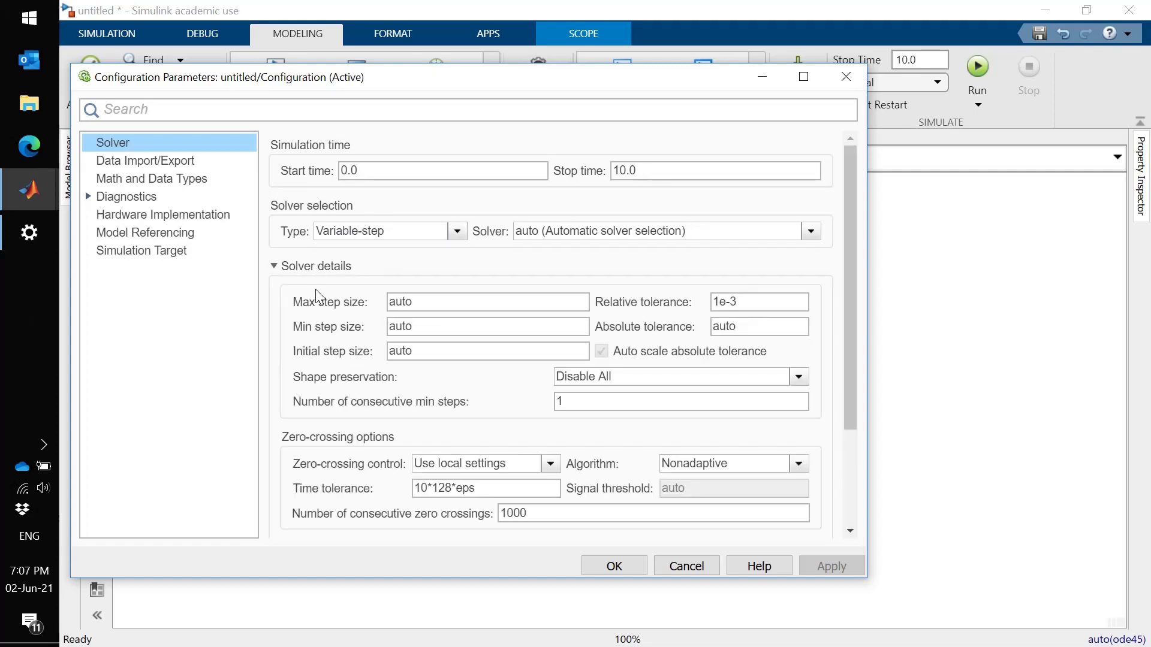
pyautogui.moveTo(360, 316)
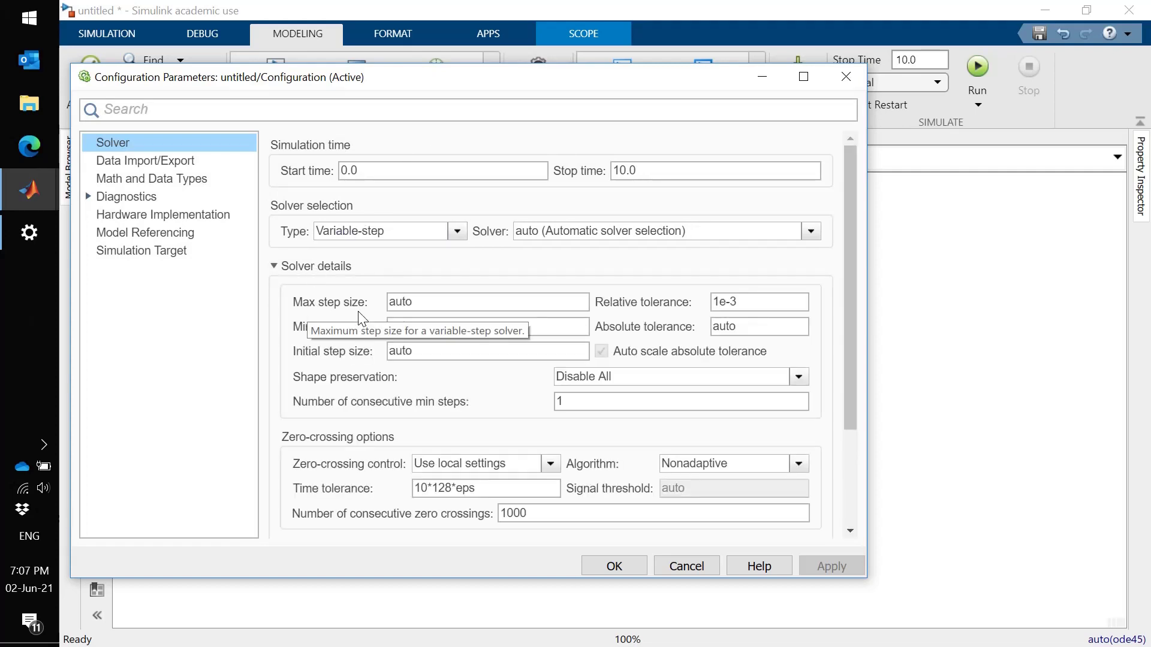
pyautogui.doubleClick(431, 302)
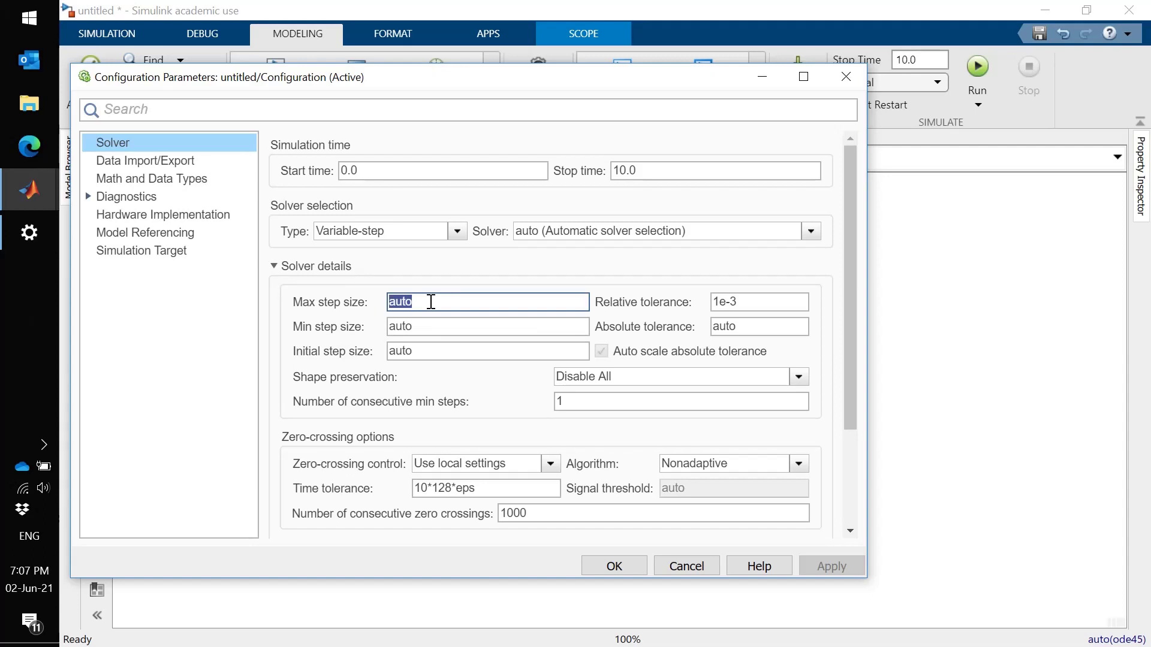
pyautogui.write('0')
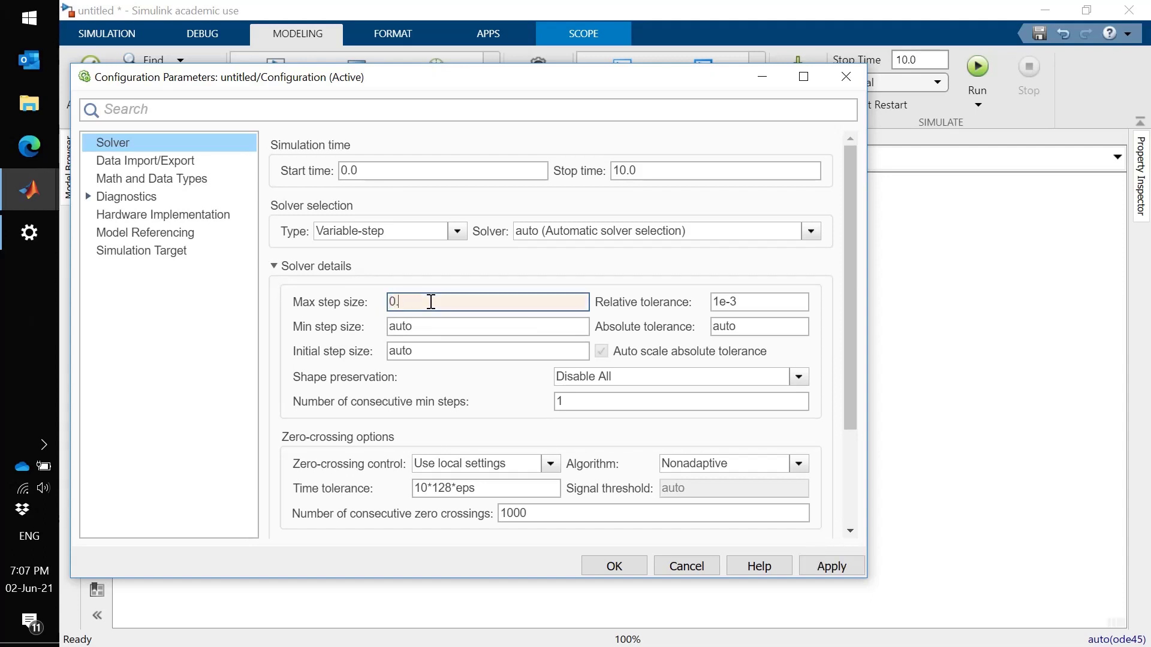
pyautogui.write('.001')
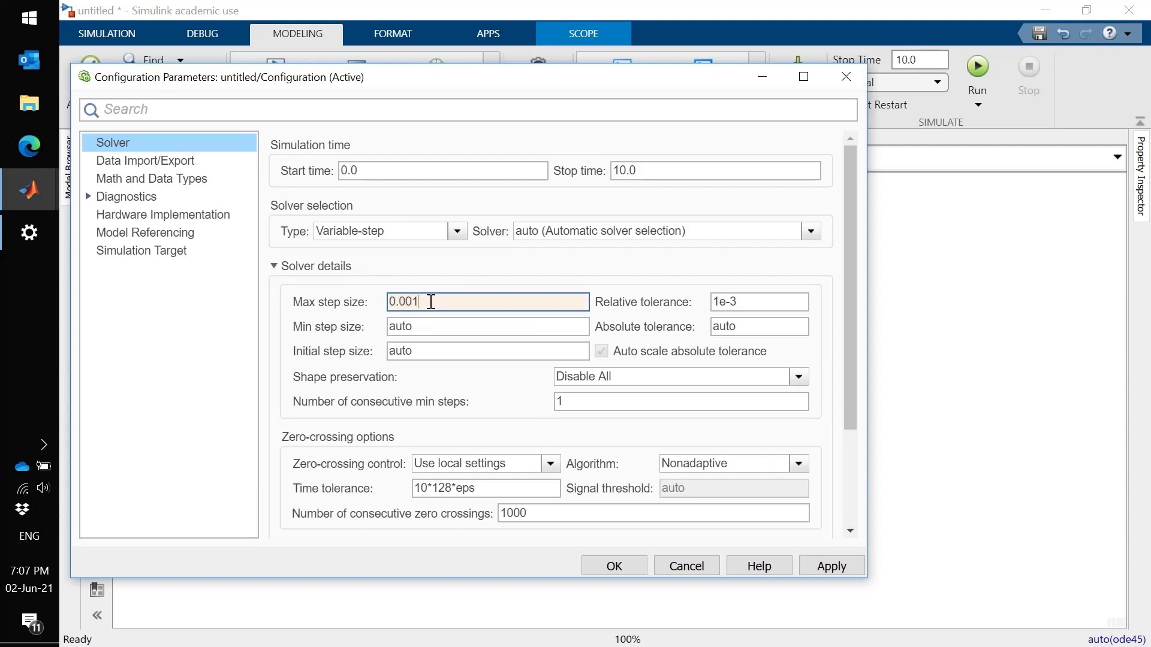
pyautogui.click(622, 567)
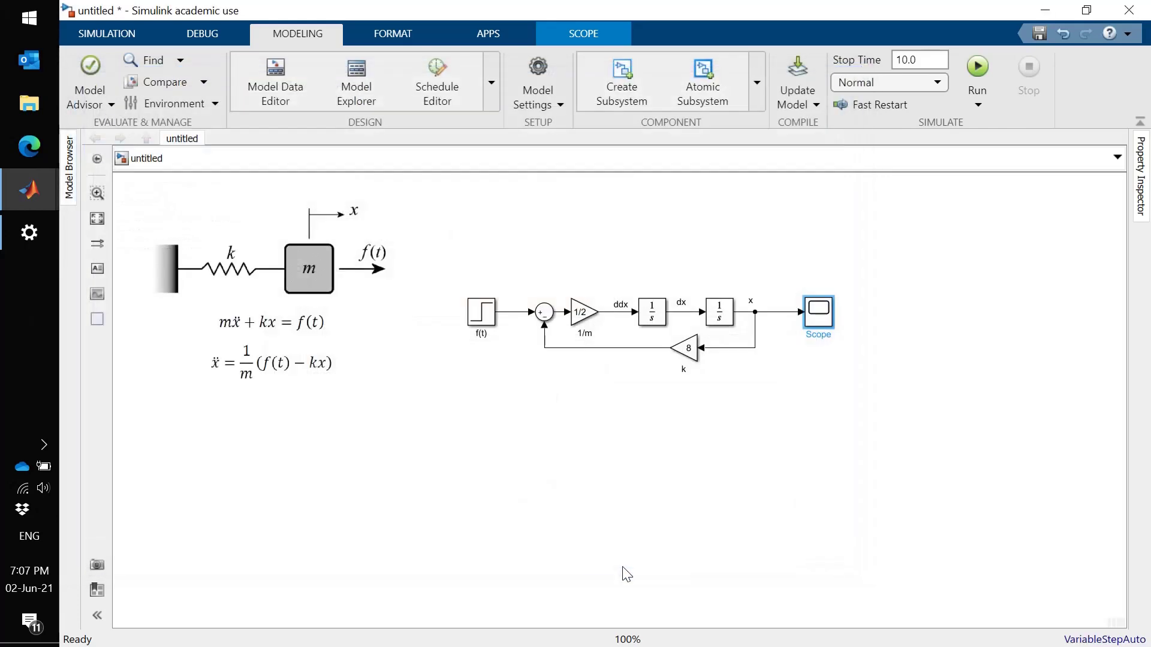
# Reopen the Scope and rerun the simulation with the reduced step size.
pyautogui.doubleClick(820, 321)
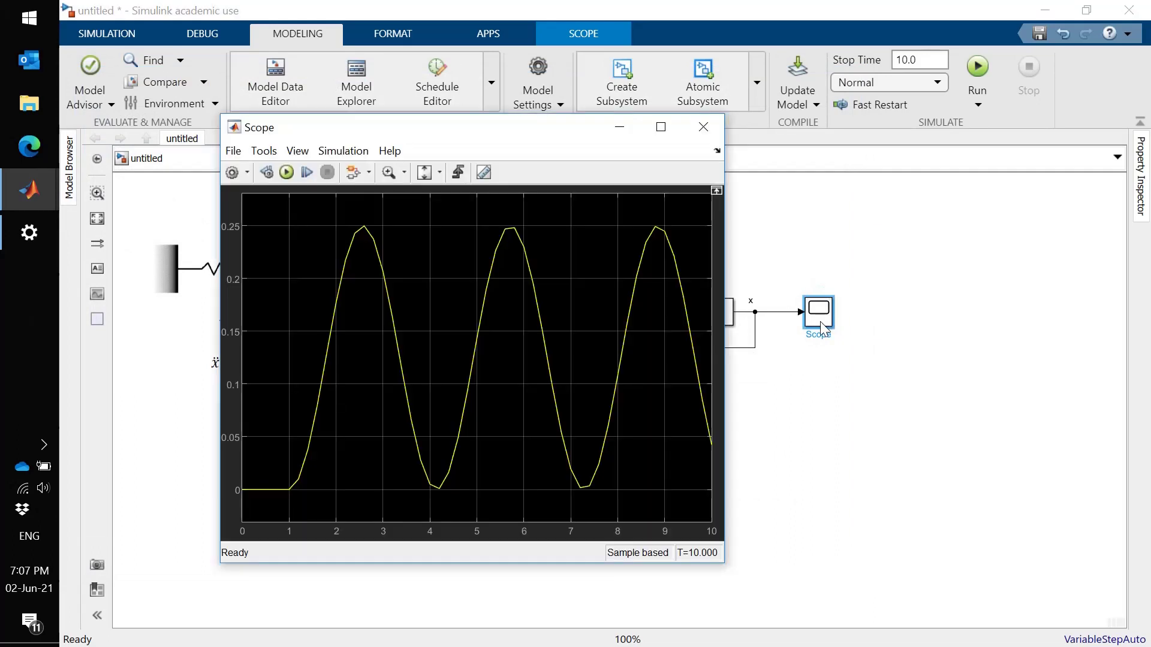
pyautogui.click(286, 174)
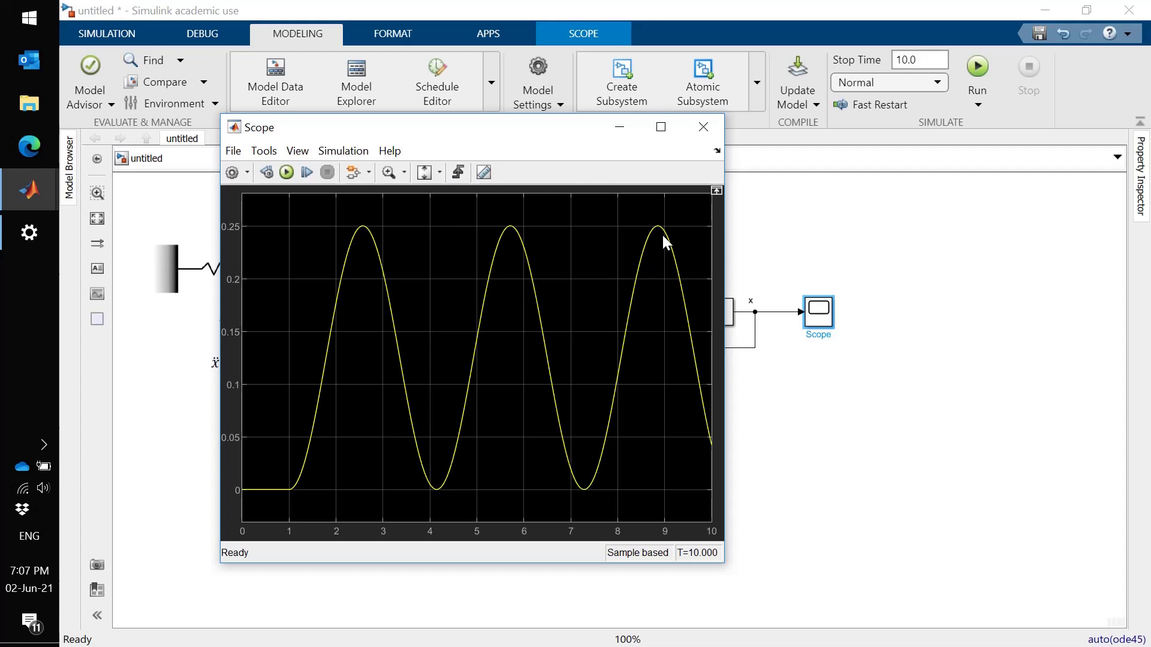
pyautogui.click(792, 423)
# Review the step time, initial value and final value of the f(t) Step block.
pyautogui.click(487, 314)
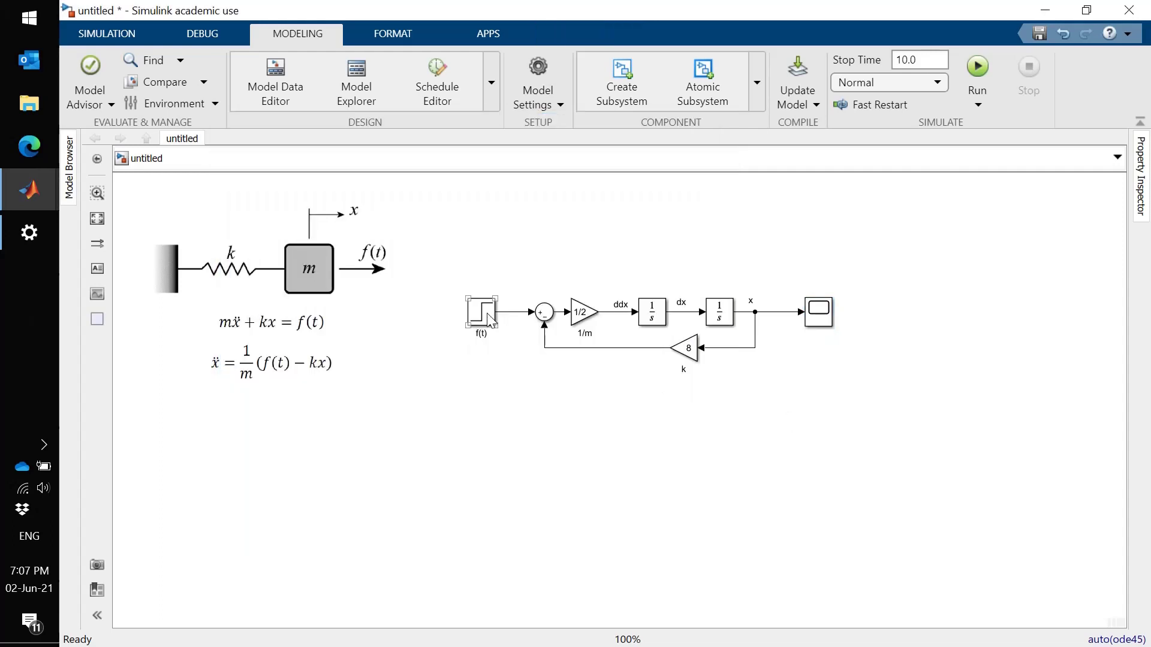
pyautogui.doubleClick(491, 321)
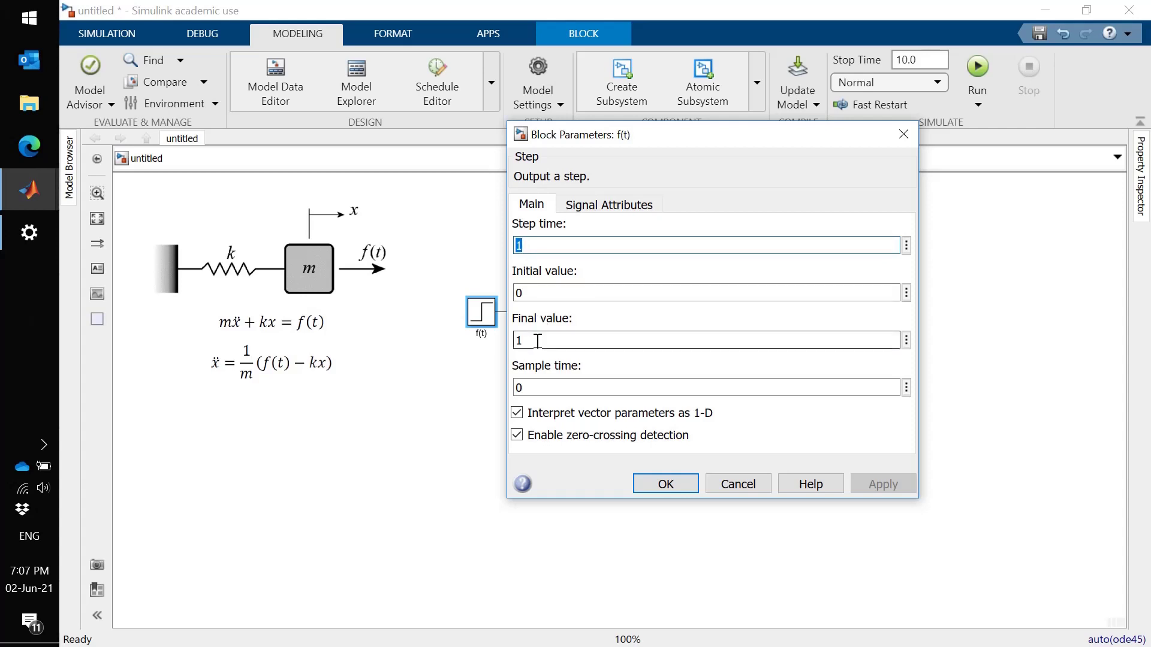
pyautogui.click(658, 483)
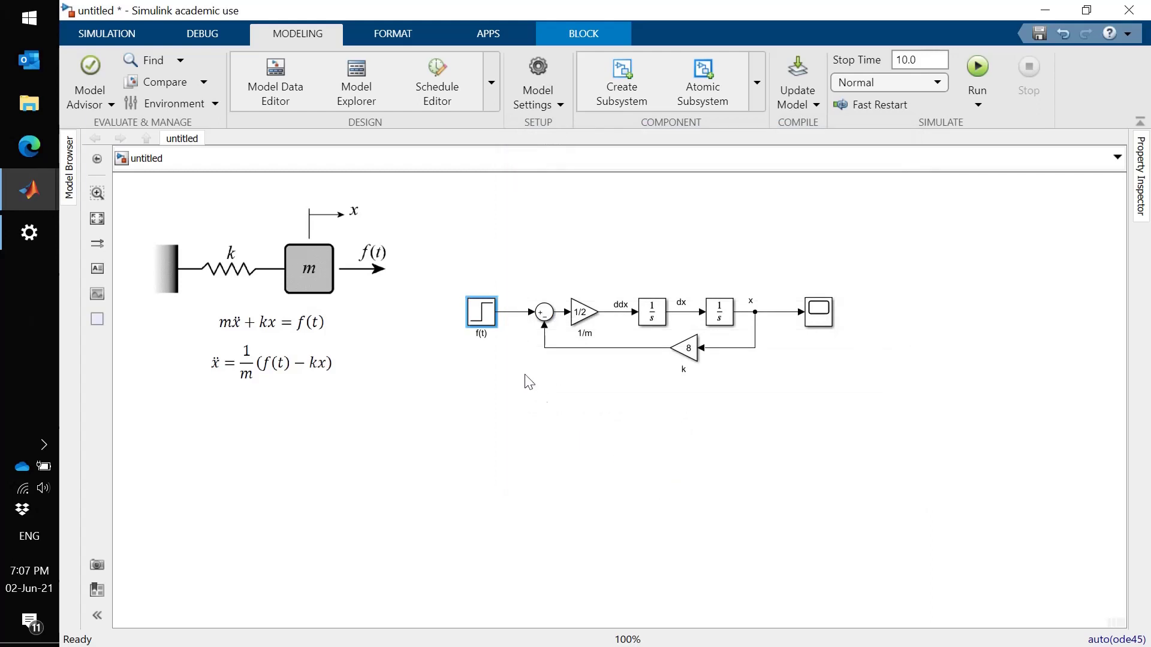
# Move the f(t) block slightly away from the Sum block and branch its output line to a second input on the Scope.
pyautogui.moveTo(485, 316); pyautogui.dragTo(475, 317)
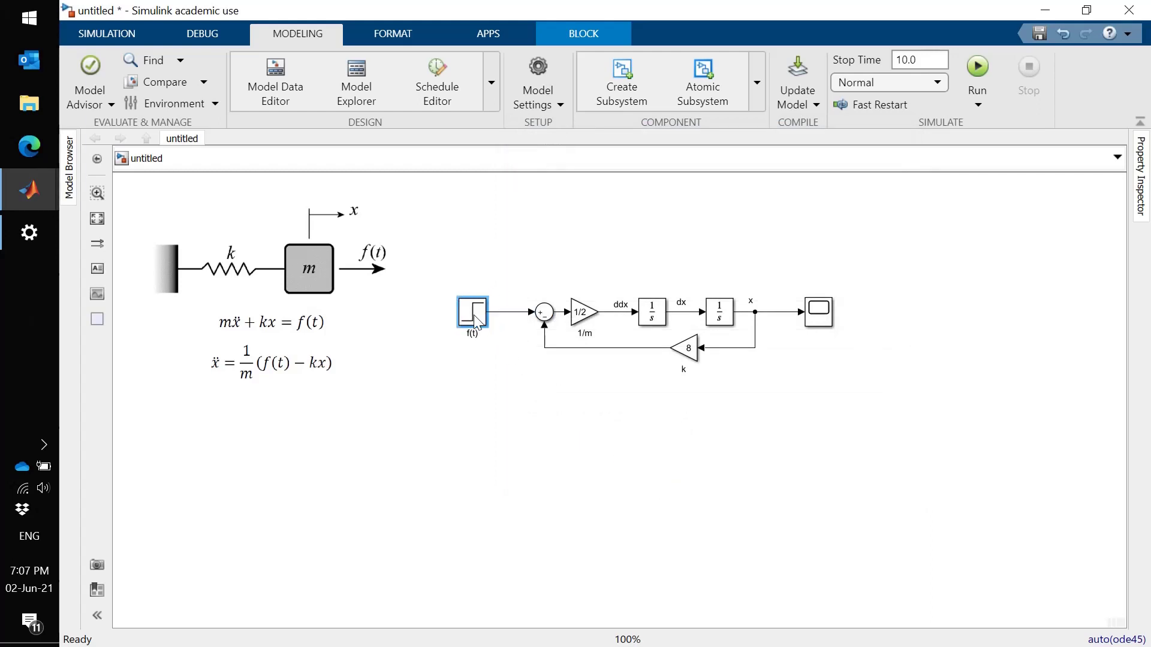
pyautogui.click(591, 417)
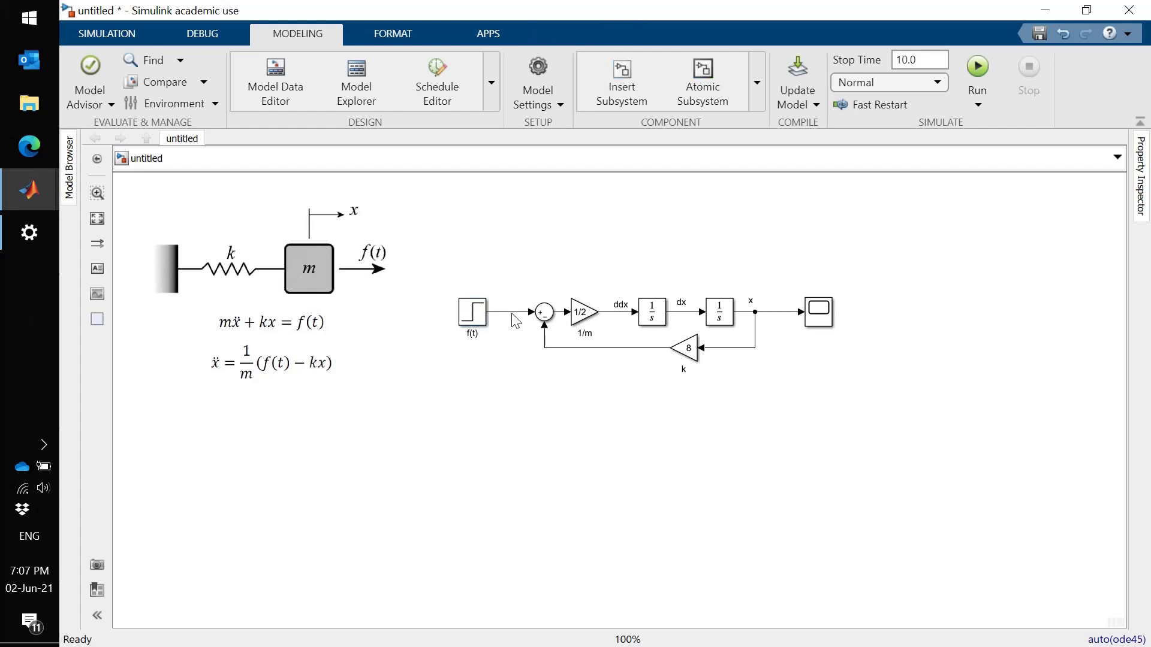
pyautogui.moveTo(512, 312); pyautogui.dragTo(813, 325)
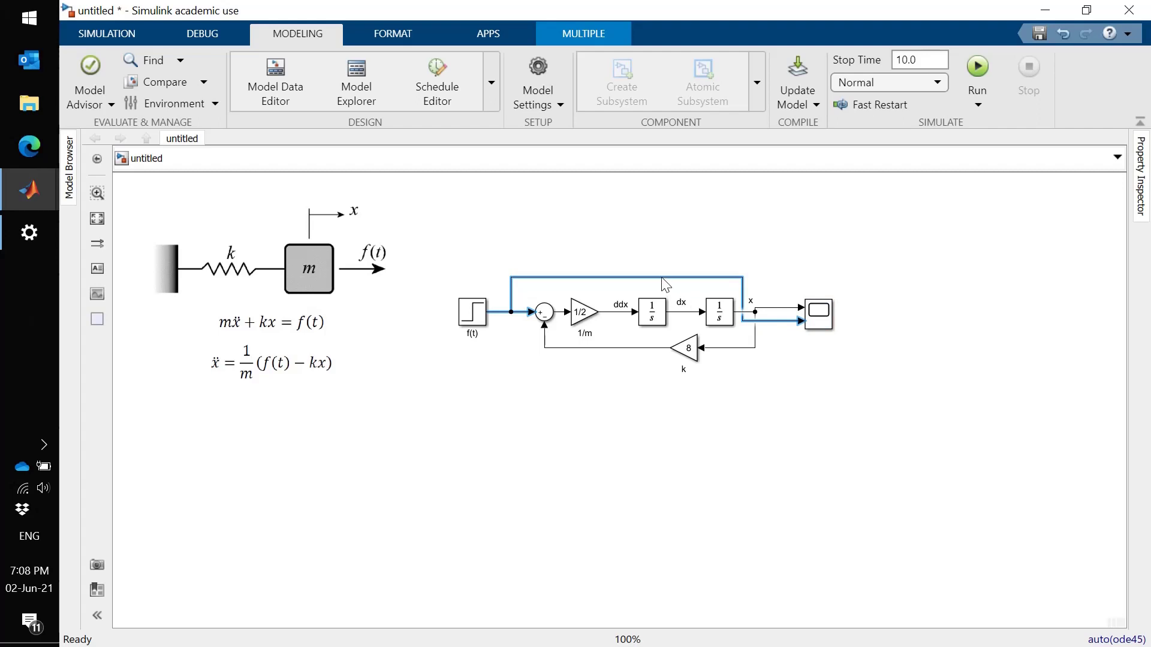
# Route the f(t) branch line below the feedback loop and align the Scope so the x line enters it straight.
pyautogui.moveTo(661, 277); pyautogui.dragTo(678, 381)
pyautogui.moveTo(683, 396); pyautogui.dragTo(771, 374)
pyautogui.click(819, 317)
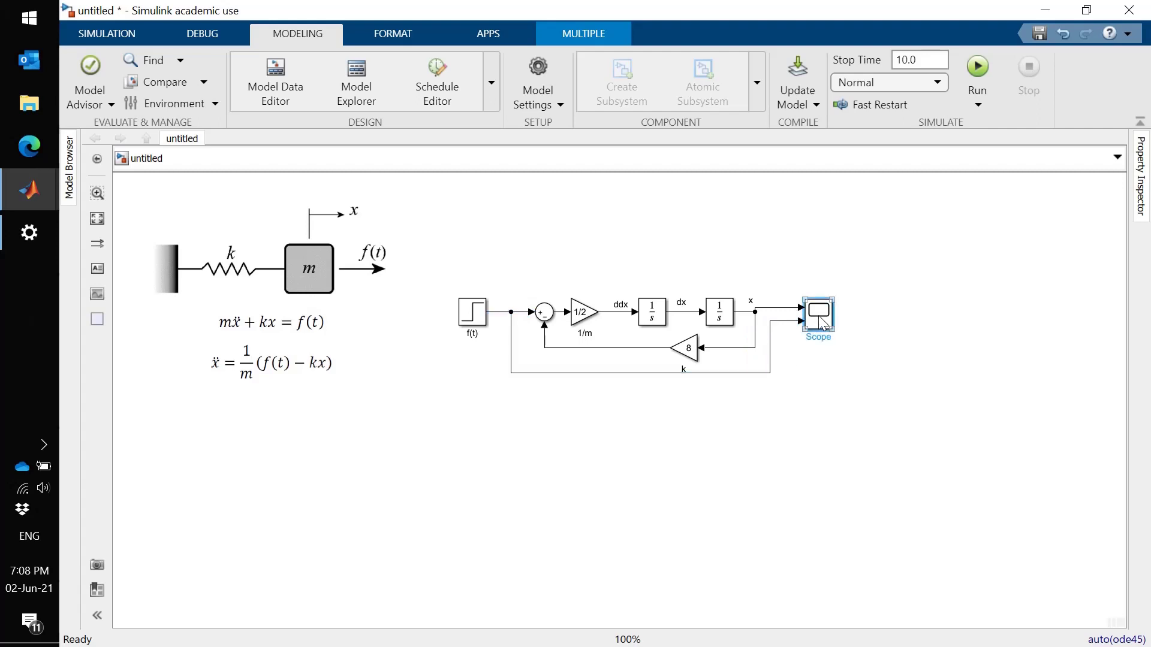
pyautogui.hotkey('ctrl', 'shift', 'r')
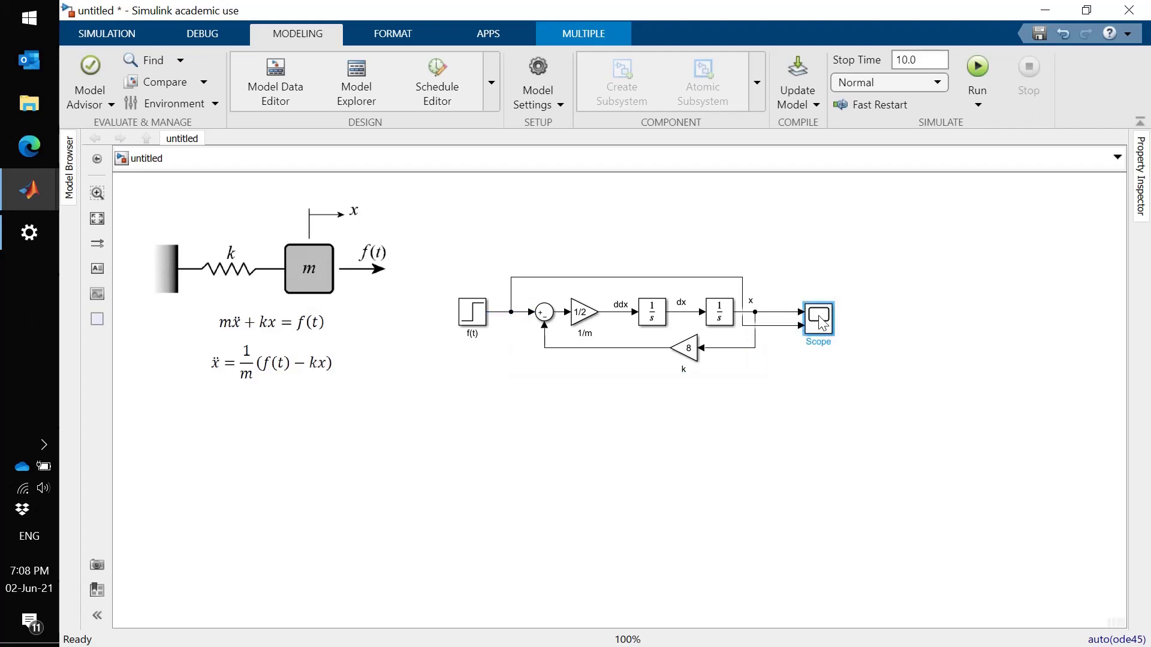
pyautogui.click(636, 278)
pyautogui.moveTo(636, 278); pyautogui.dragTo(634, 383)
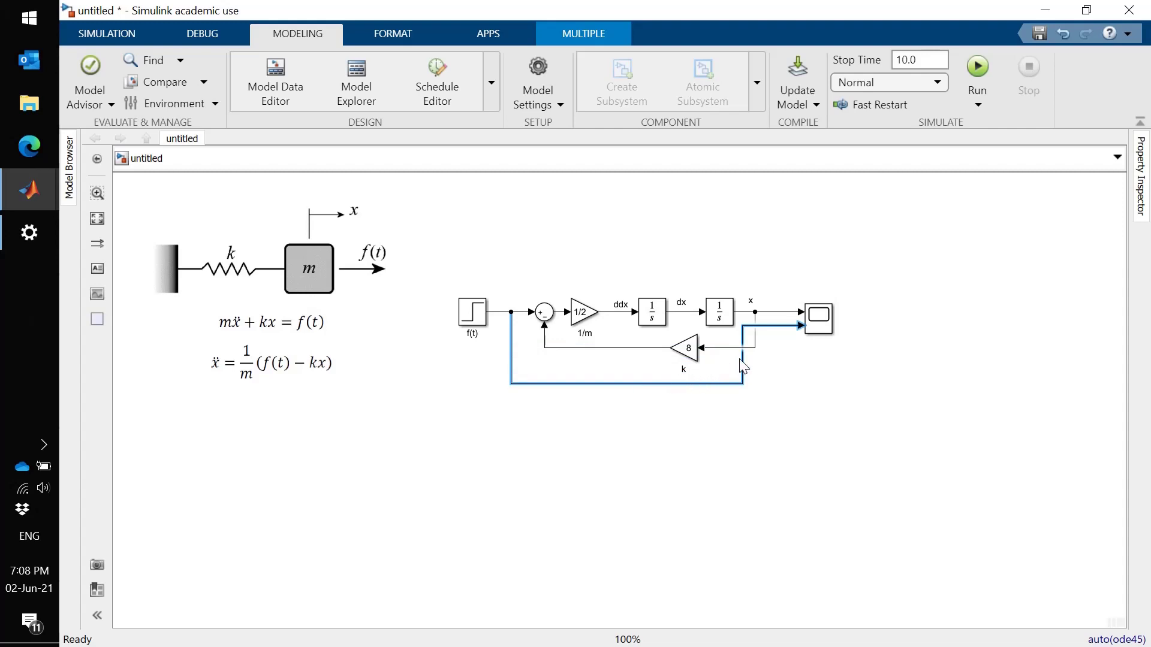
pyautogui.moveTo(740, 359); pyautogui.dragTo(768, 358)
pyautogui.click(847, 391)
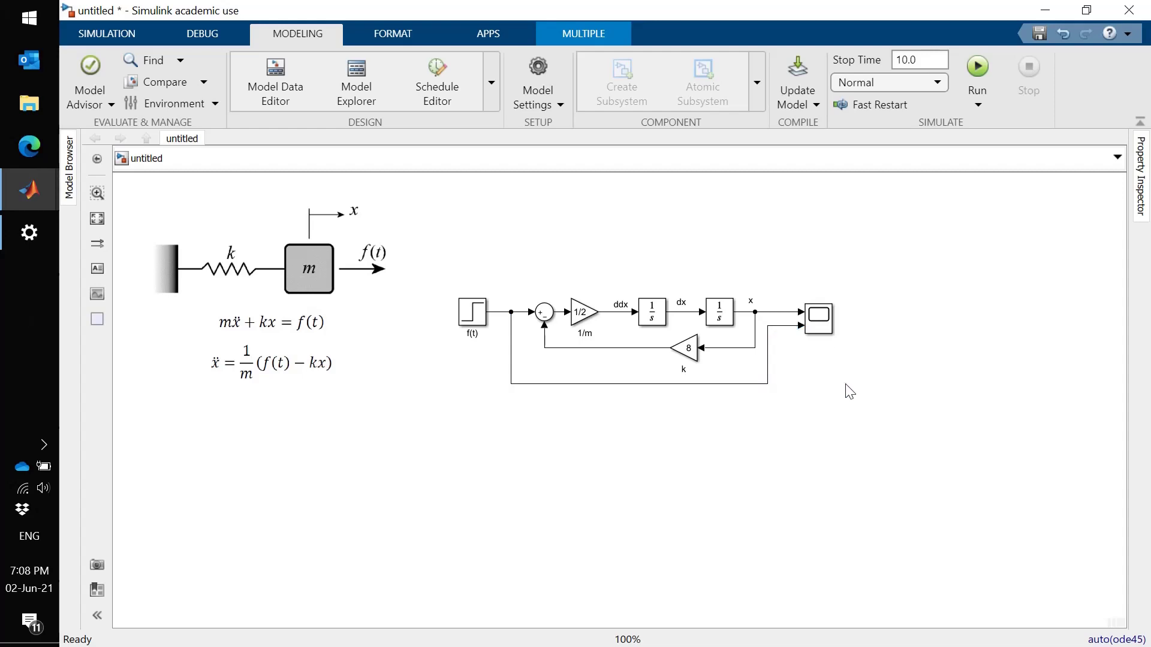
# Open the Scope, rerun the simulation to plot x with f(t), and move the plot window clear of the equations.
pyautogui.click(826, 319)
pyautogui.doubleClick(825, 317)
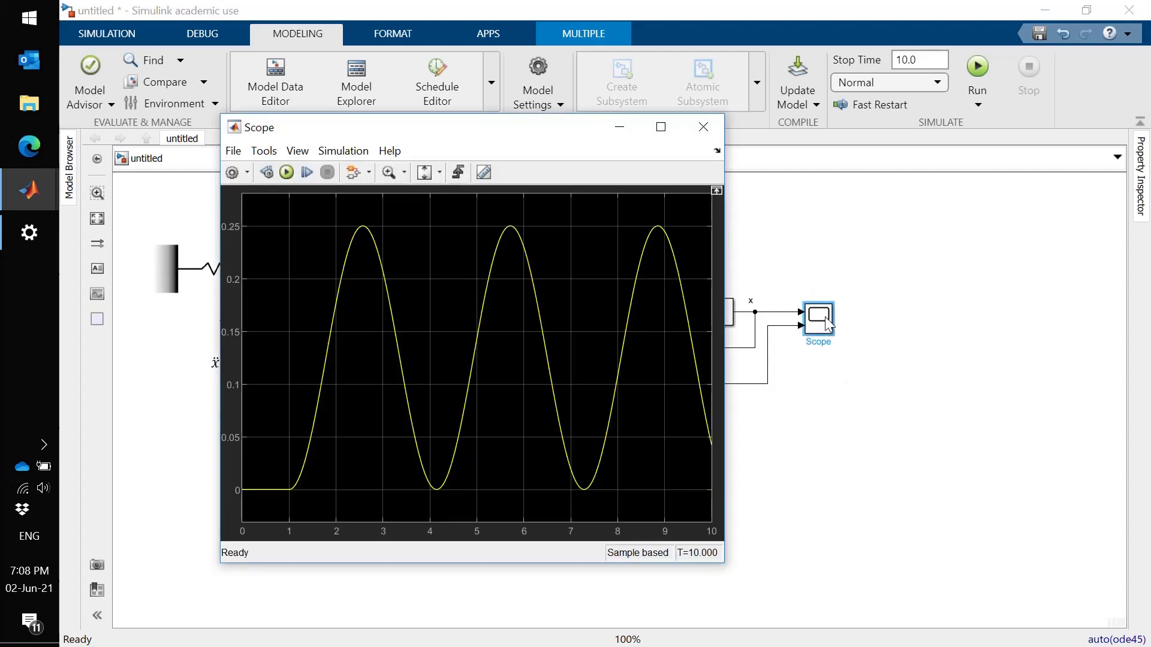
pyautogui.click(289, 174)
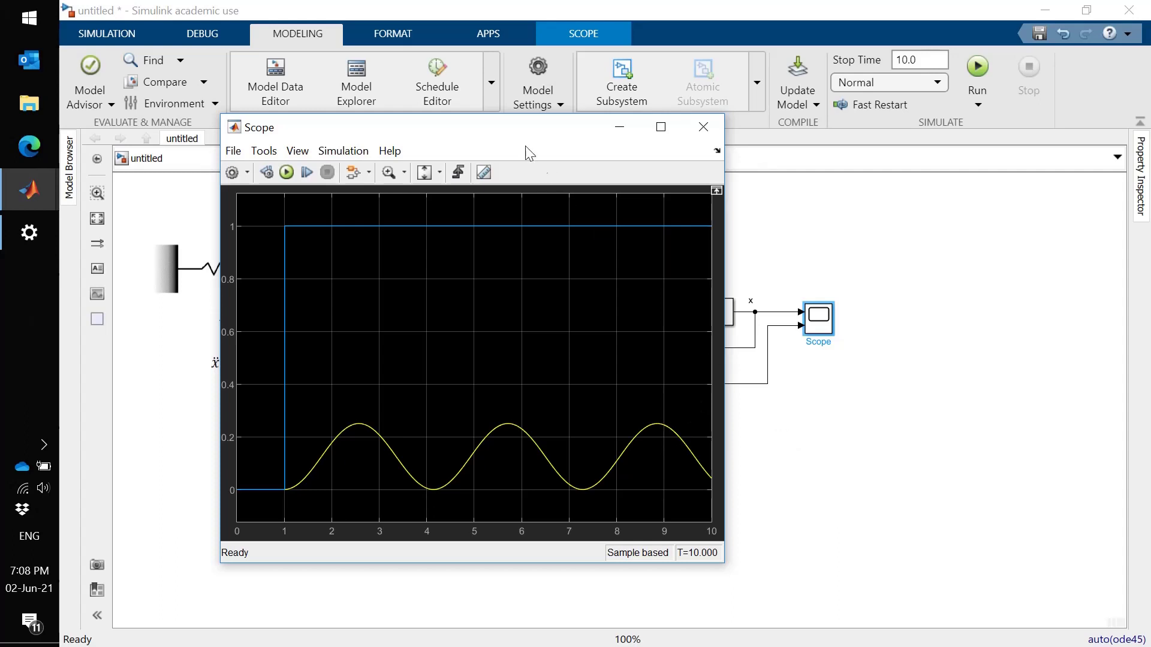
pyautogui.moveTo(505, 132); pyautogui.dragTo(687, 100)
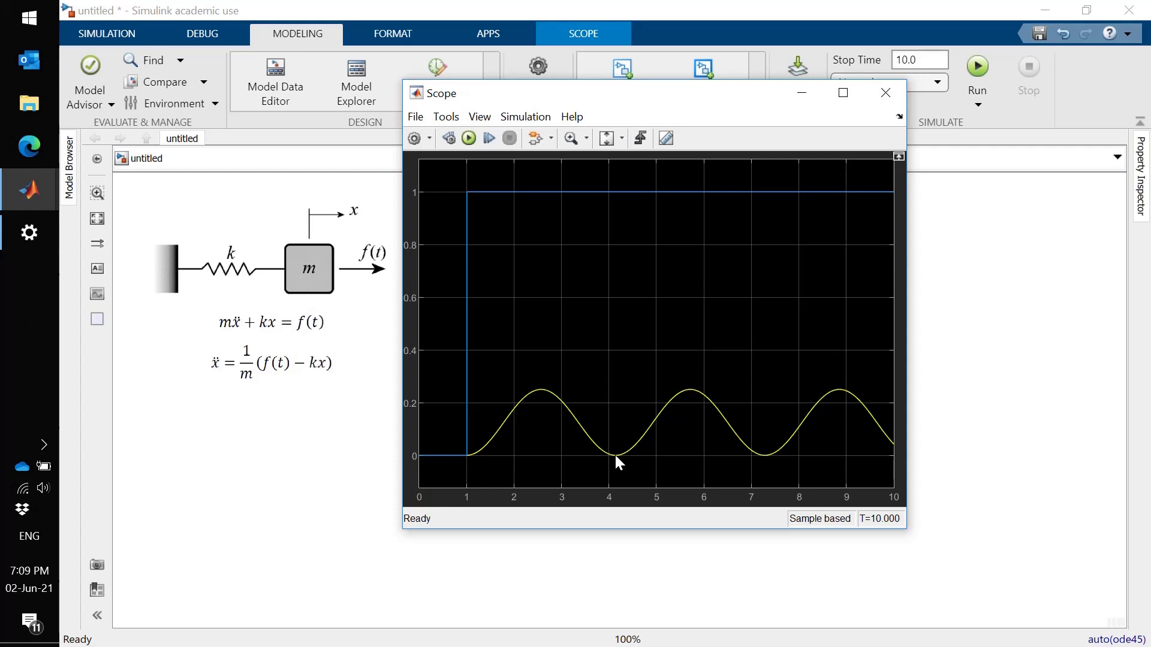
# Zoom in on the first minimum of the x curve after the step to examine its time, and restore the full plot range.
pyautogui.click(572, 135)
pyautogui.moveTo(648, 474); pyautogui.dragTo(582, 437)
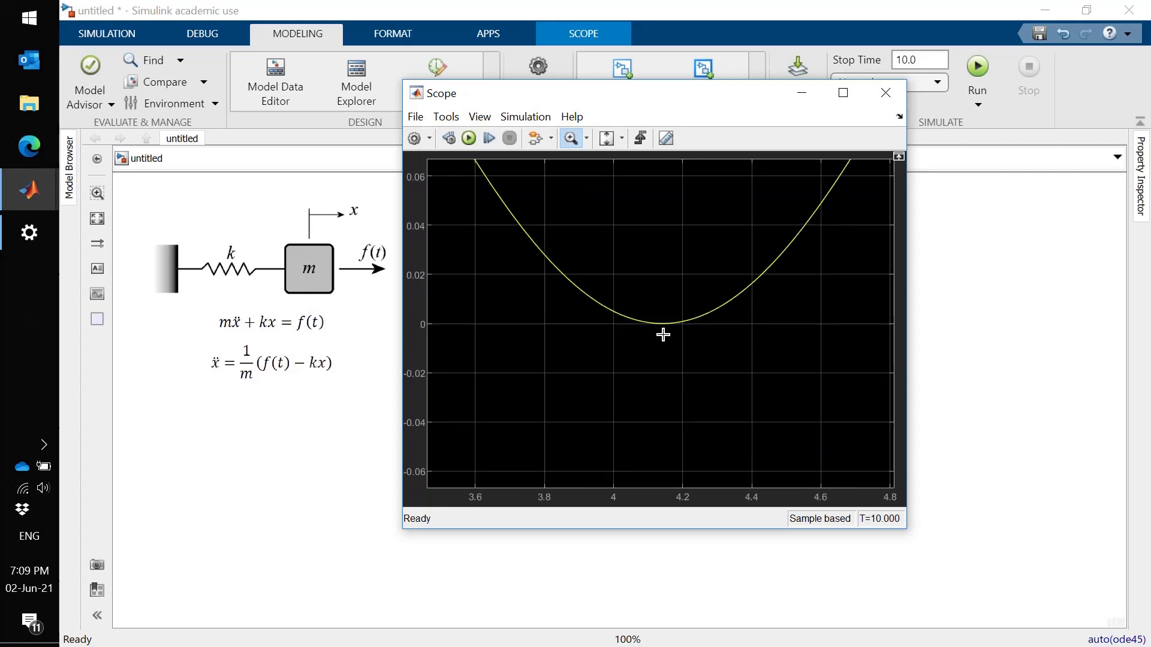
pyautogui.moveTo(587, 304); pyautogui.dragTo(732, 340)
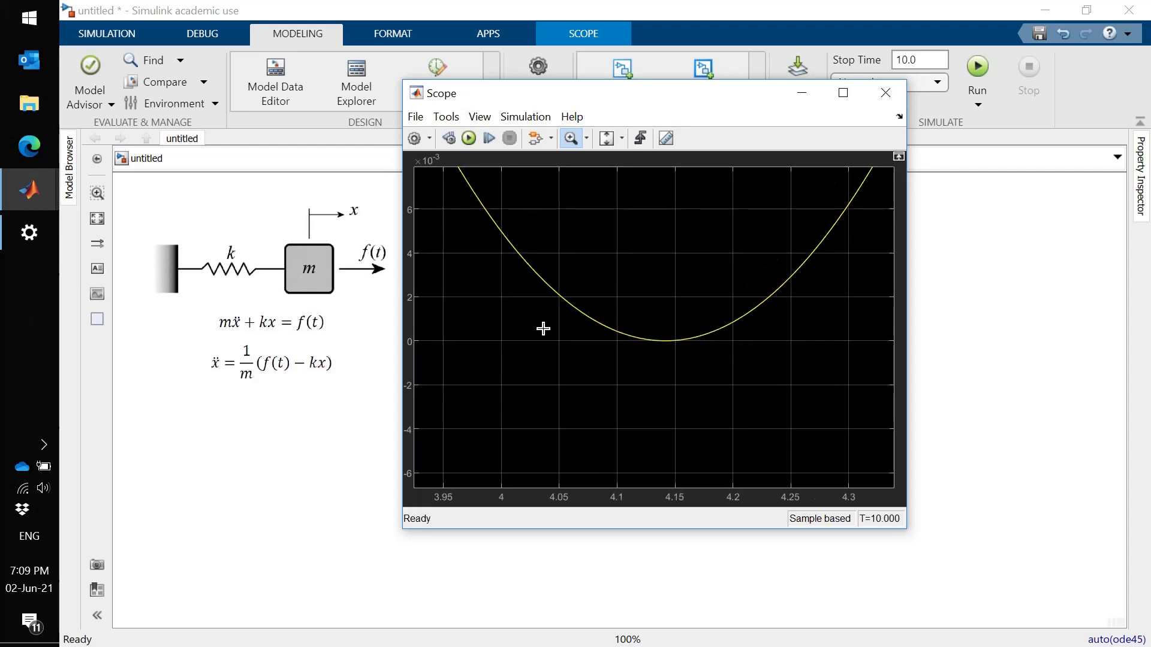
pyautogui.moveTo(522, 329); pyautogui.dragTo(771, 357)
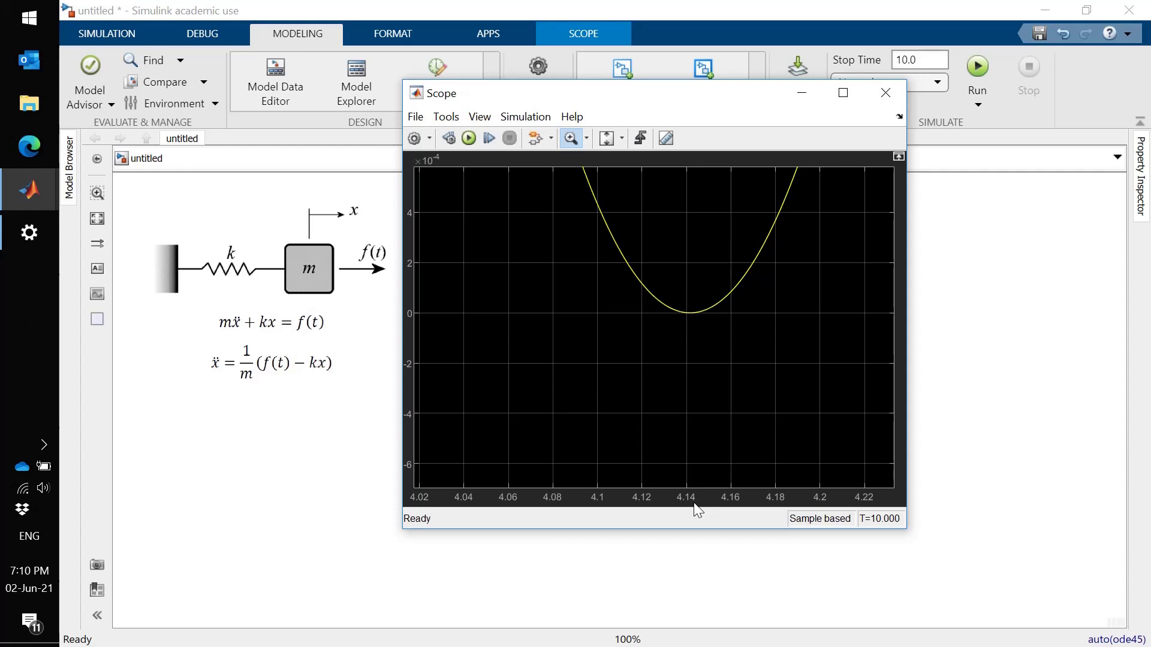
pyautogui.click(622, 145)
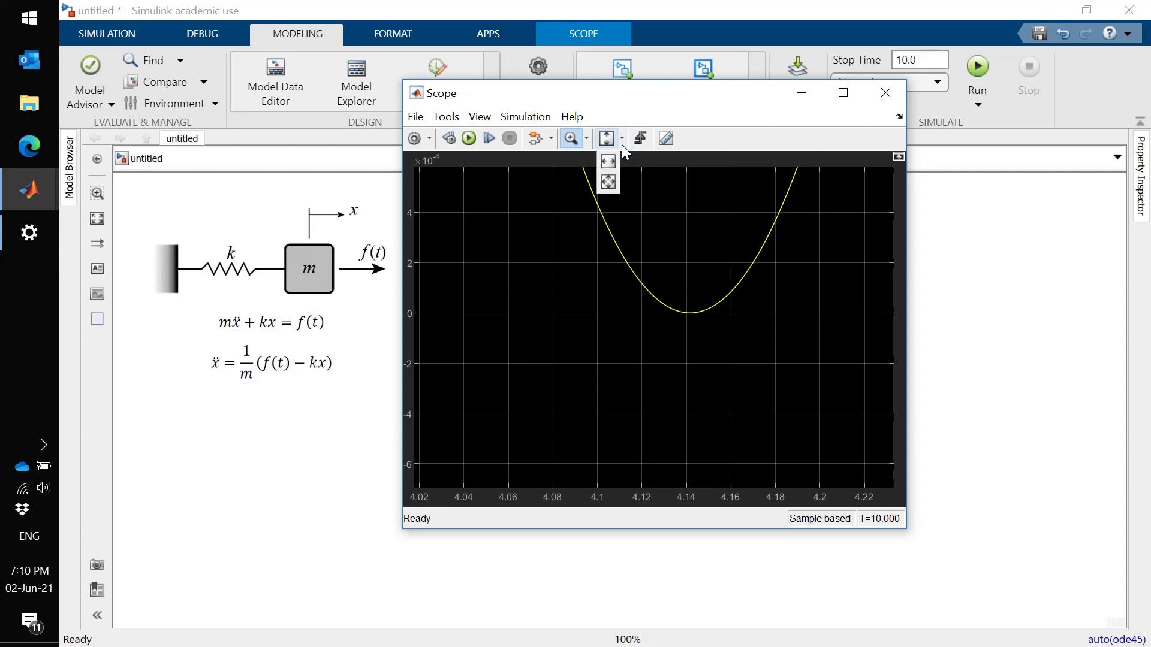
pyautogui.click(607, 182)
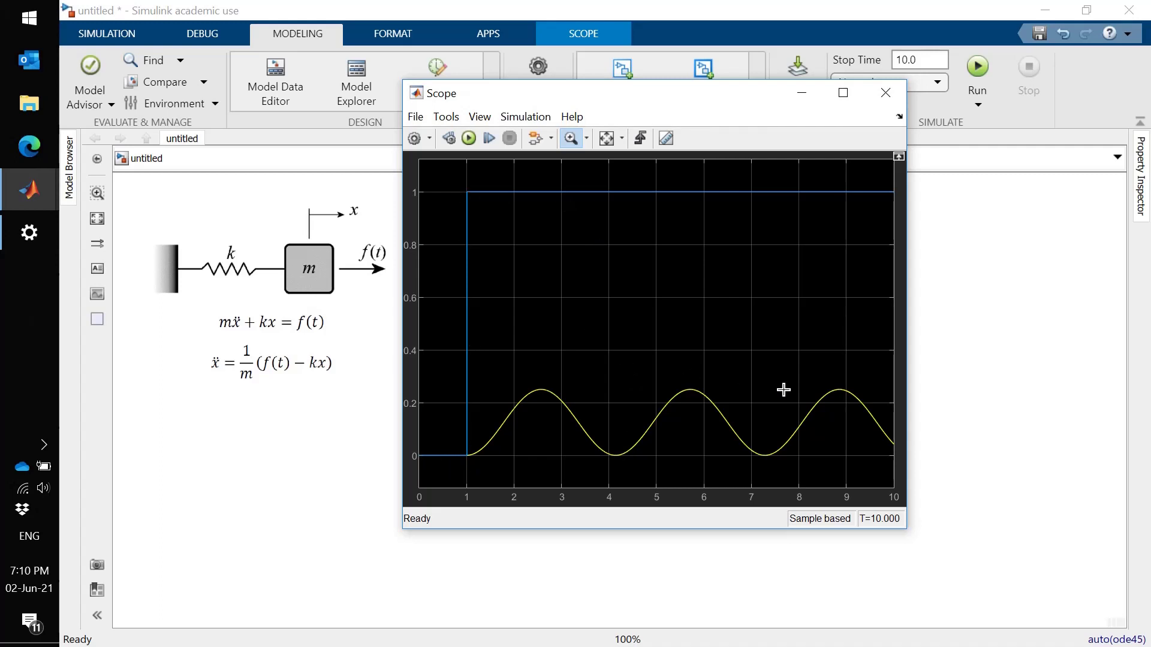
# Set the step time of the f(t) Step block to 0.
pyautogui.click(995, 369)
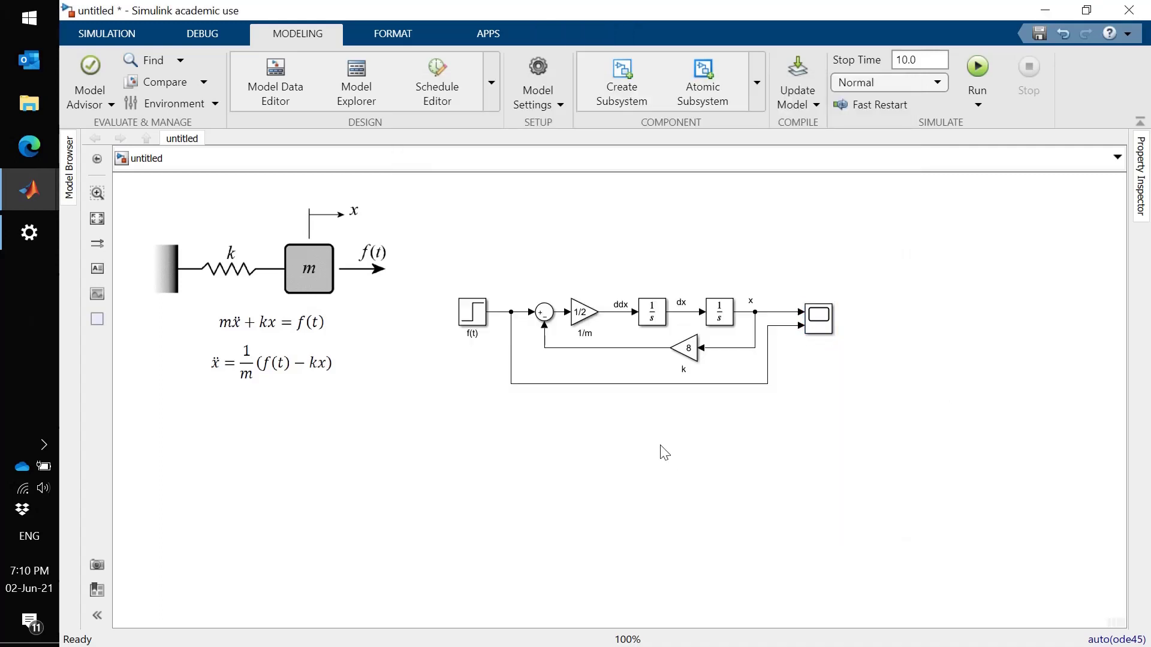
pyautogui.click(474, 317)
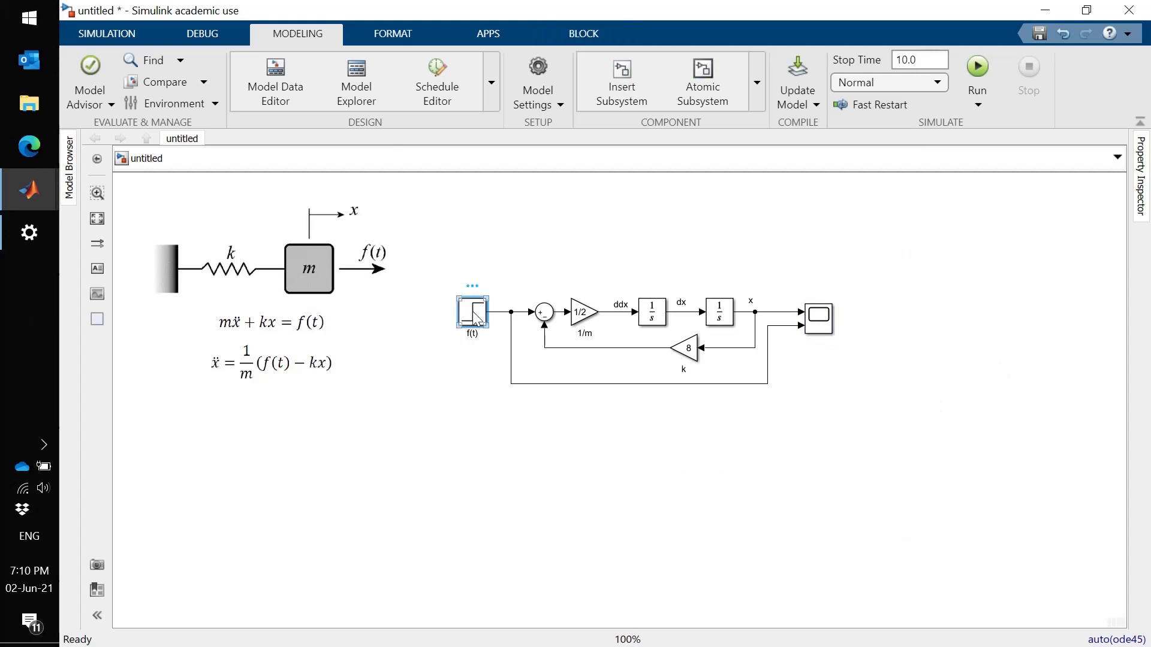
pyautogui.doubleClick(474, 317)
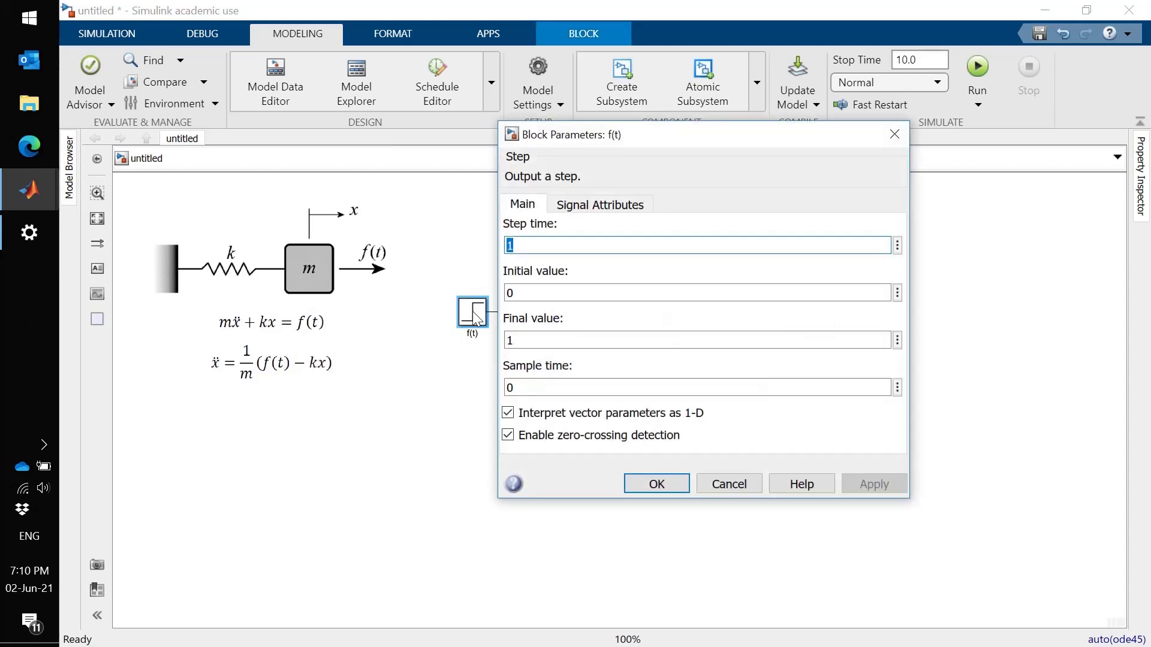
pyautogui.write('0')
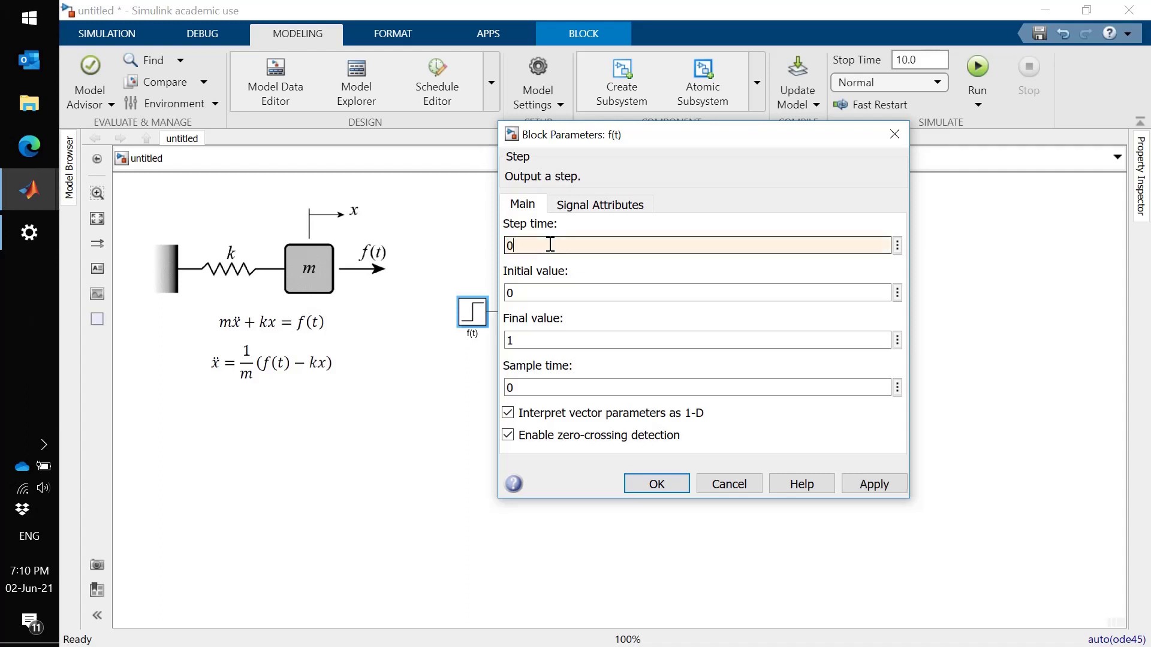
pyautogui.click(655, 484)
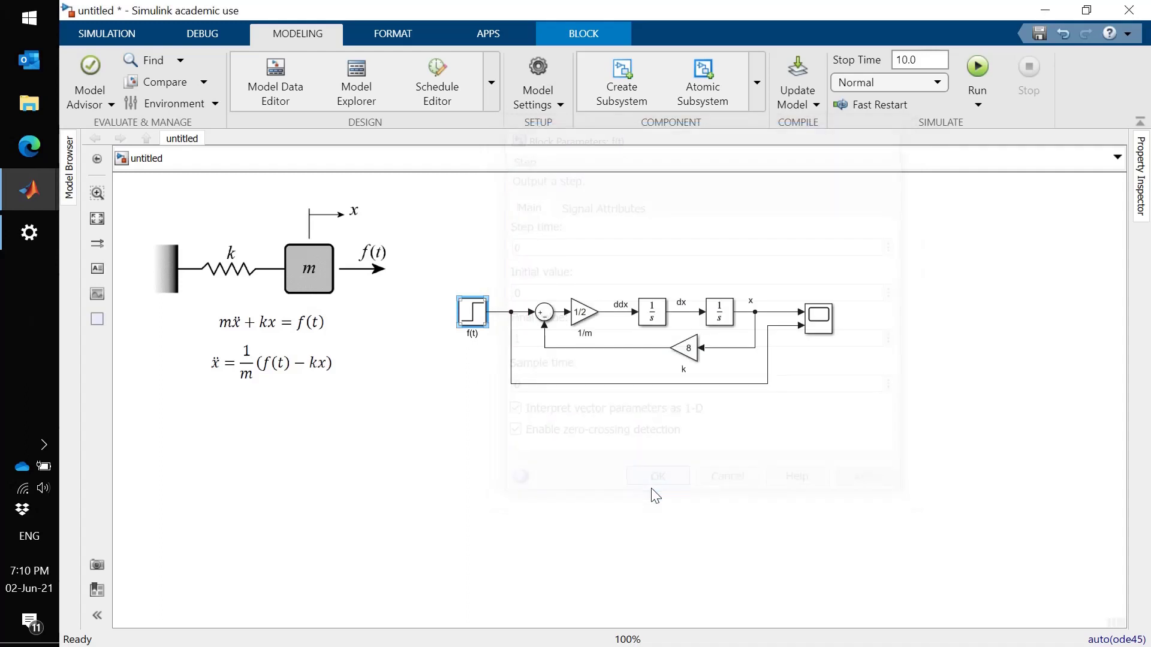
# Reopen the Scope, rerun the simulation with the new step time, and return to the model.
pyautogui.doubleClick(819, 317)
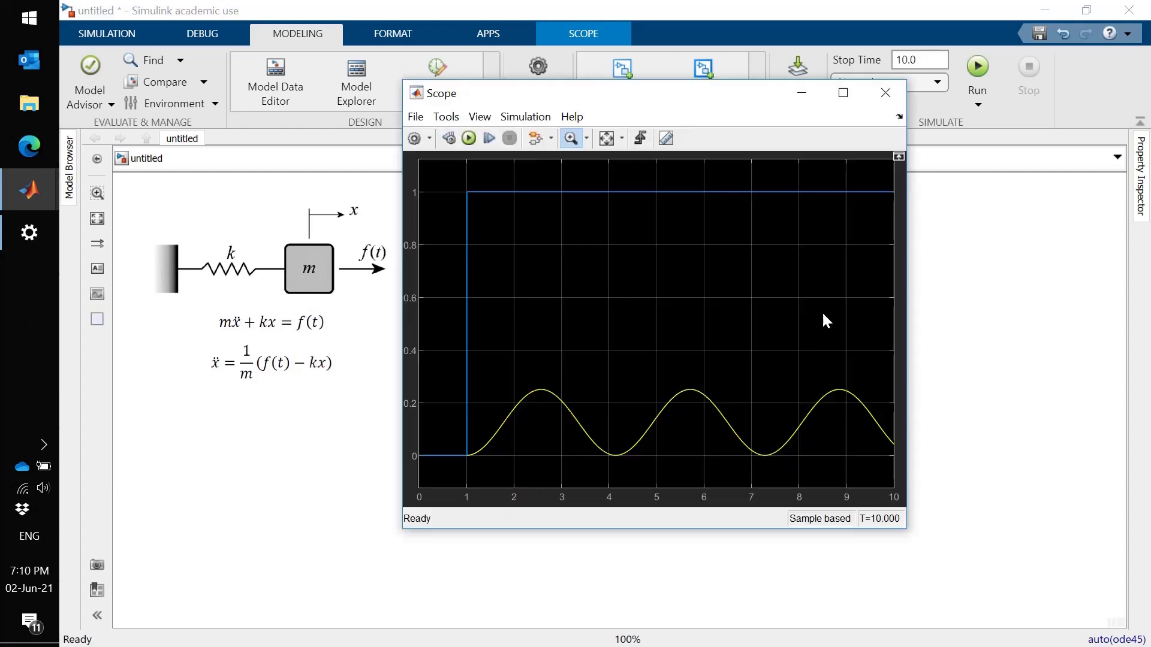
pyautogui.click(469, 139)
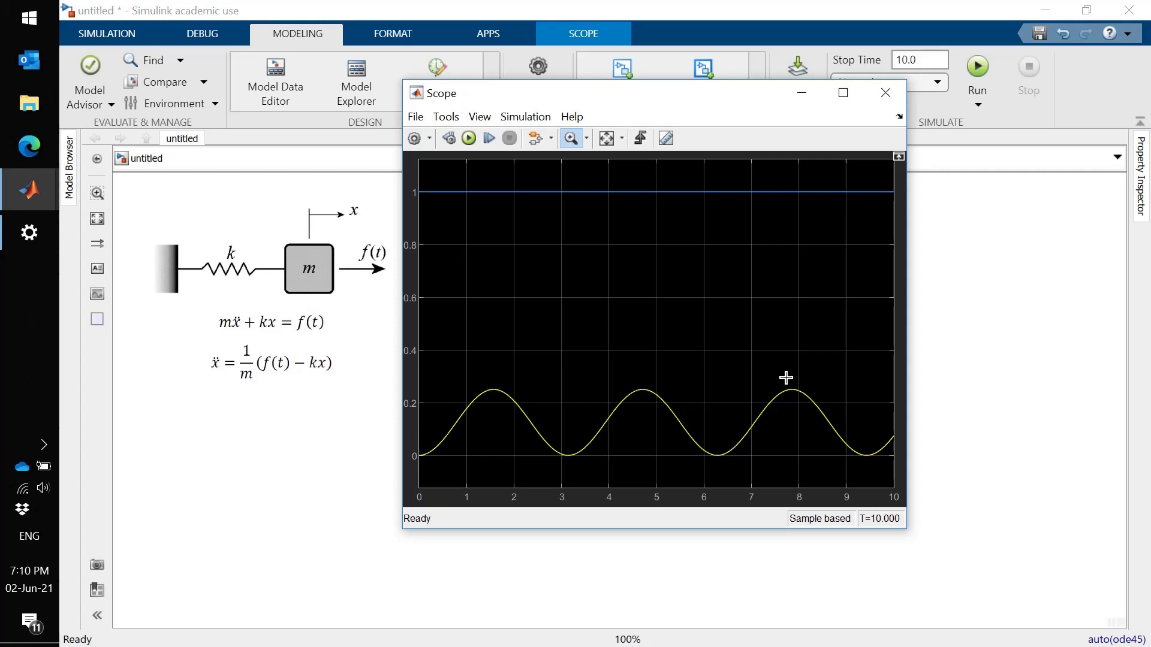
pyautogui.click(963, 317)
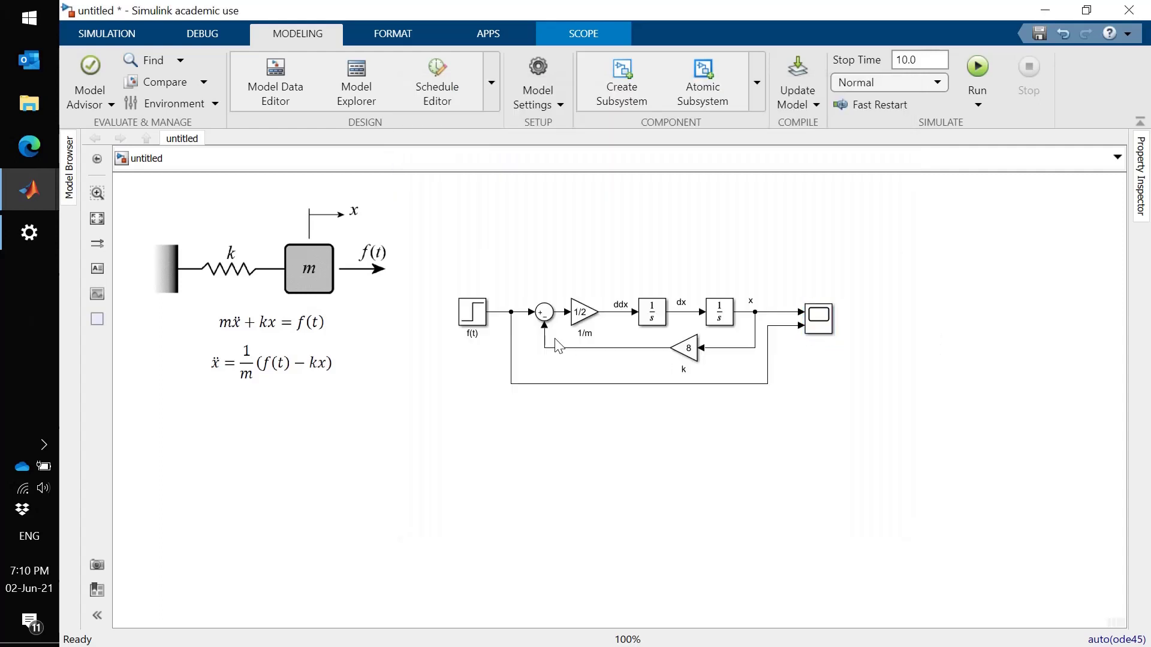
pyautogui.click(465, 316)
pyautogui.press('Escape')
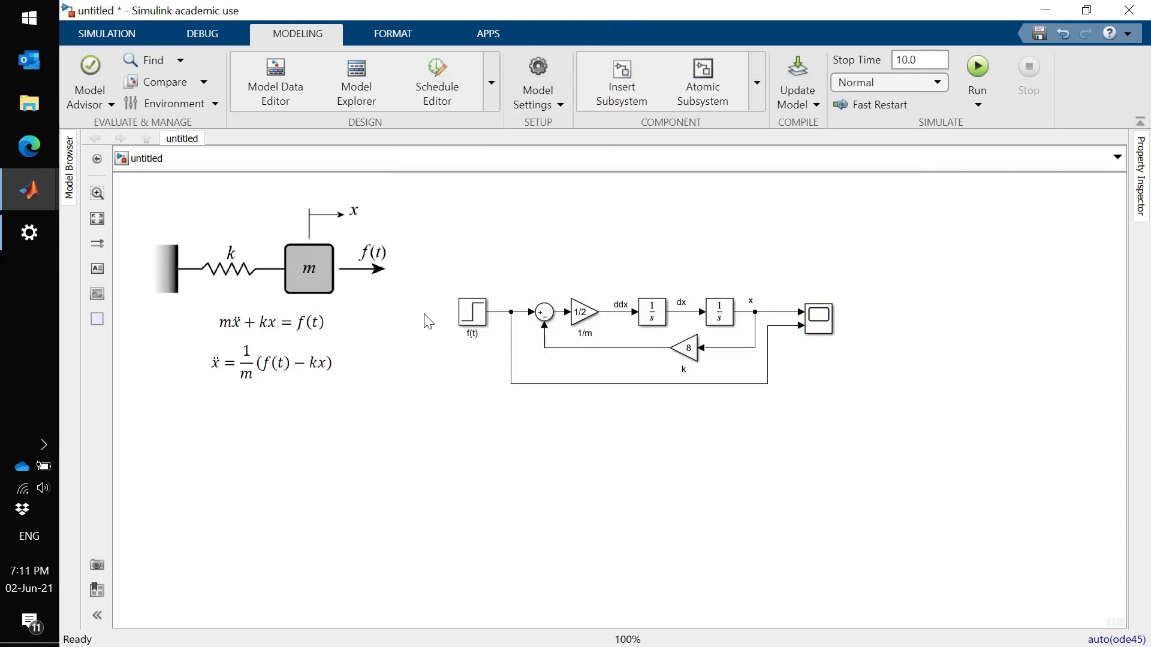